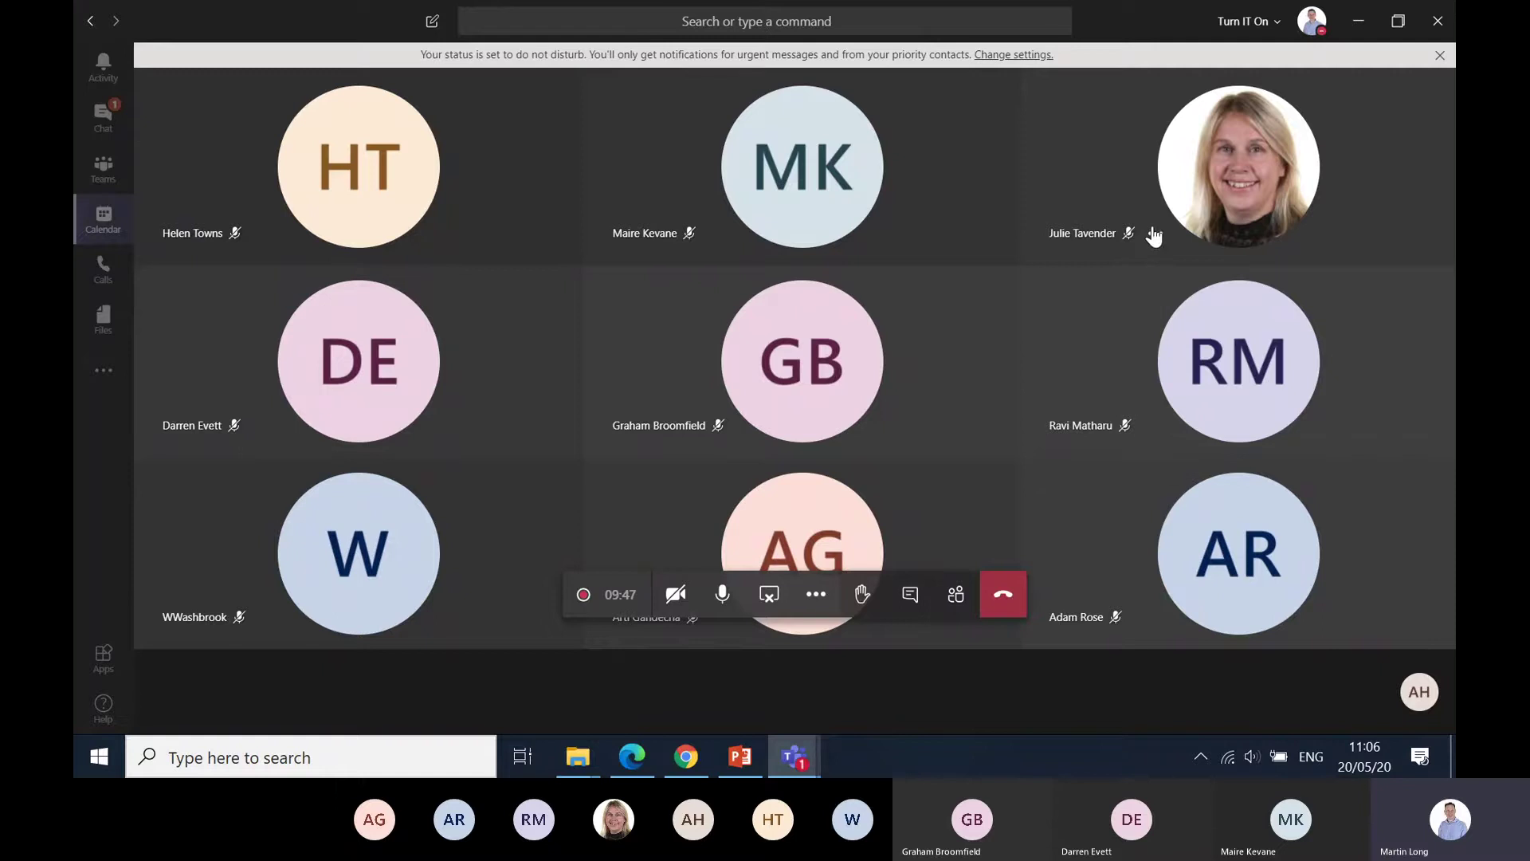
# Step: Pin the participant with the profile photo in the meeting view, and unpin that participant again
pyautogui.moveTo(1155, 237)
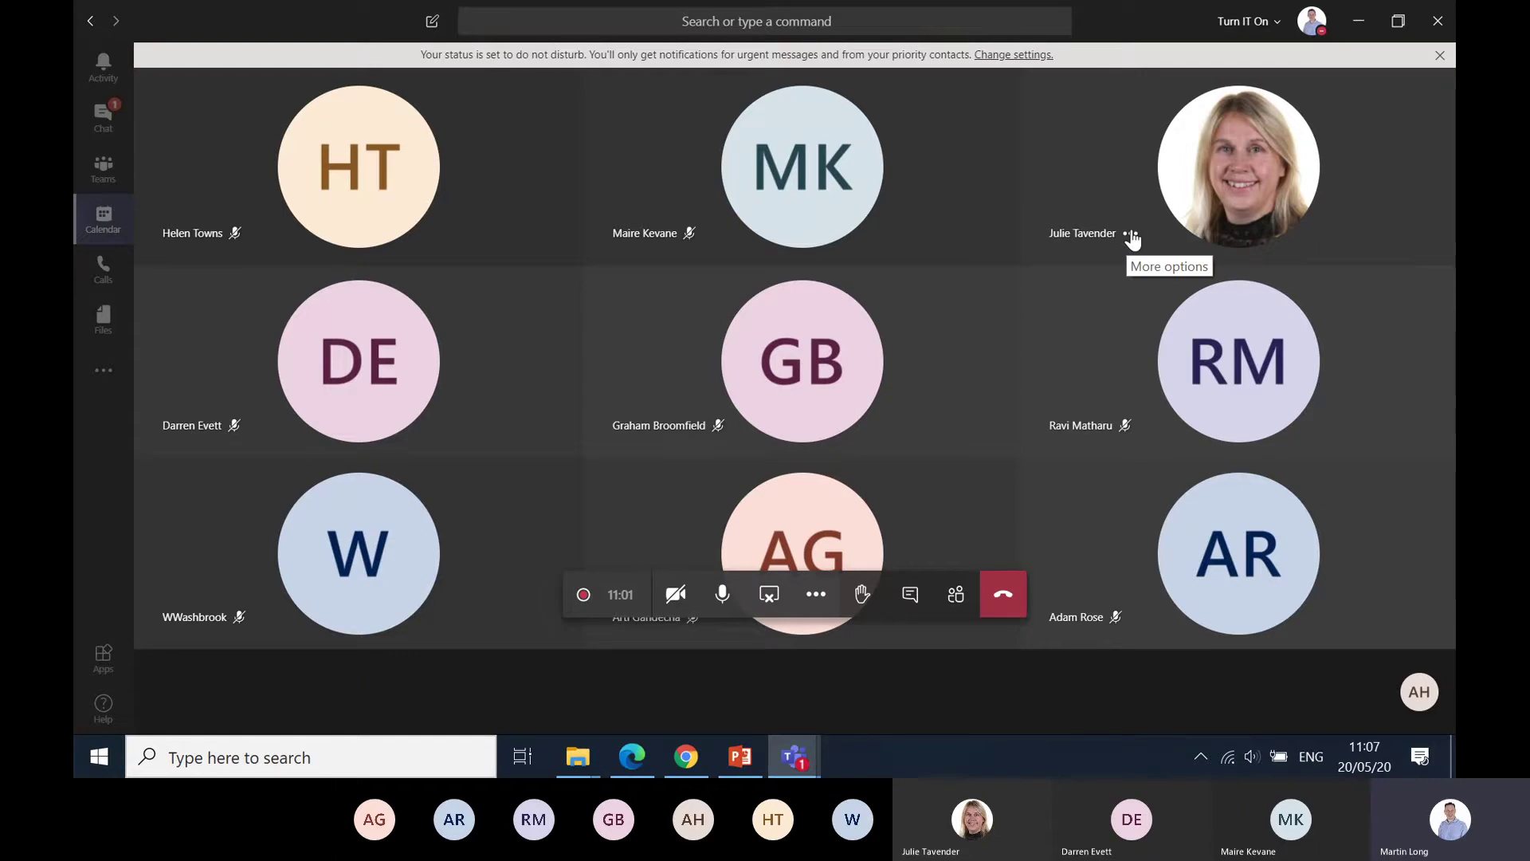
pyautogui.click(1132, 235)
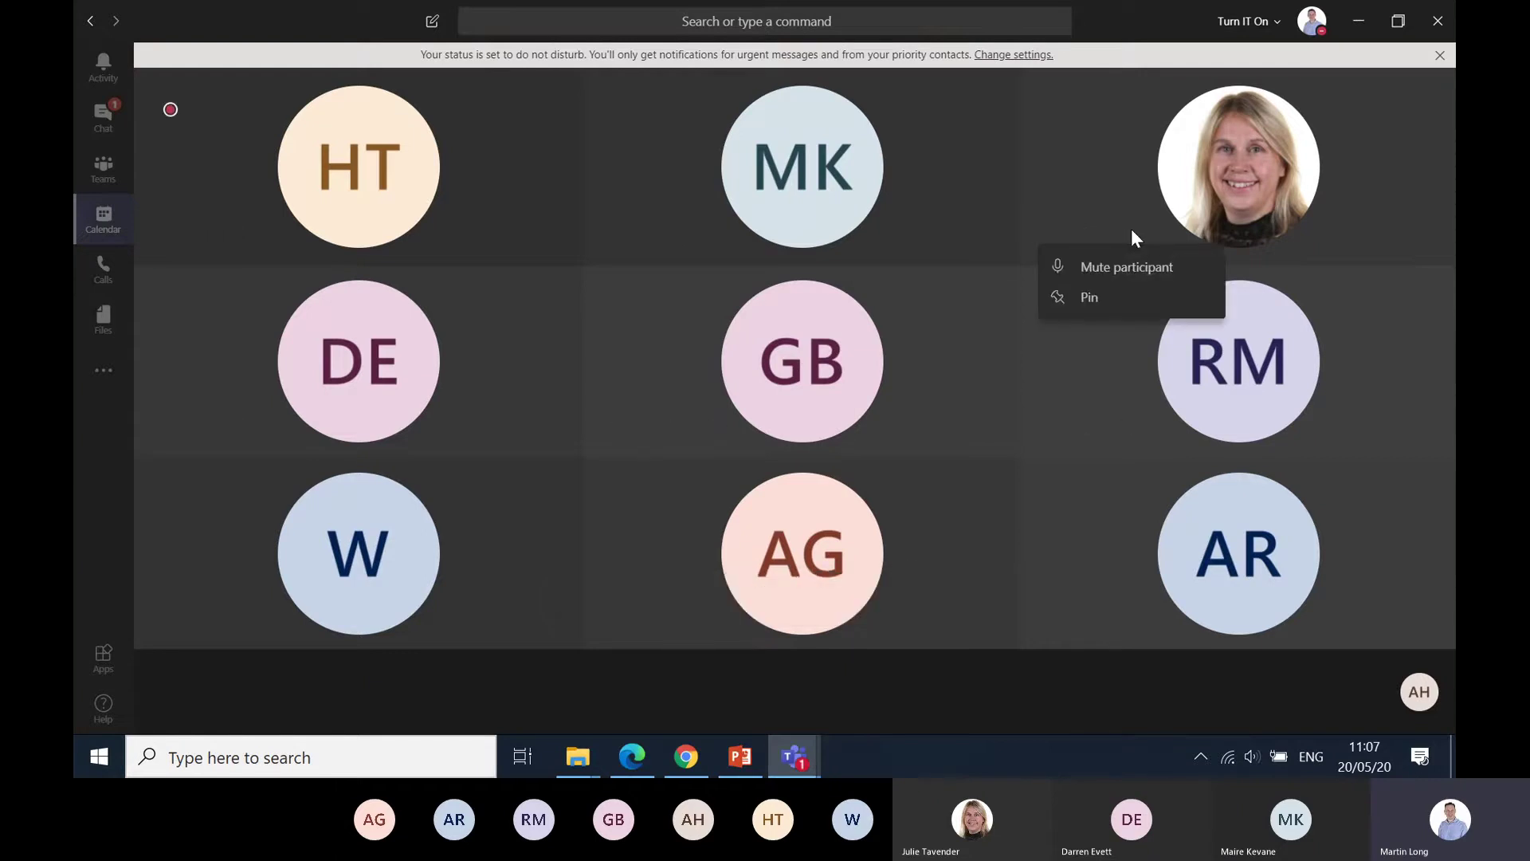
pyautogui.click(1092, 297)
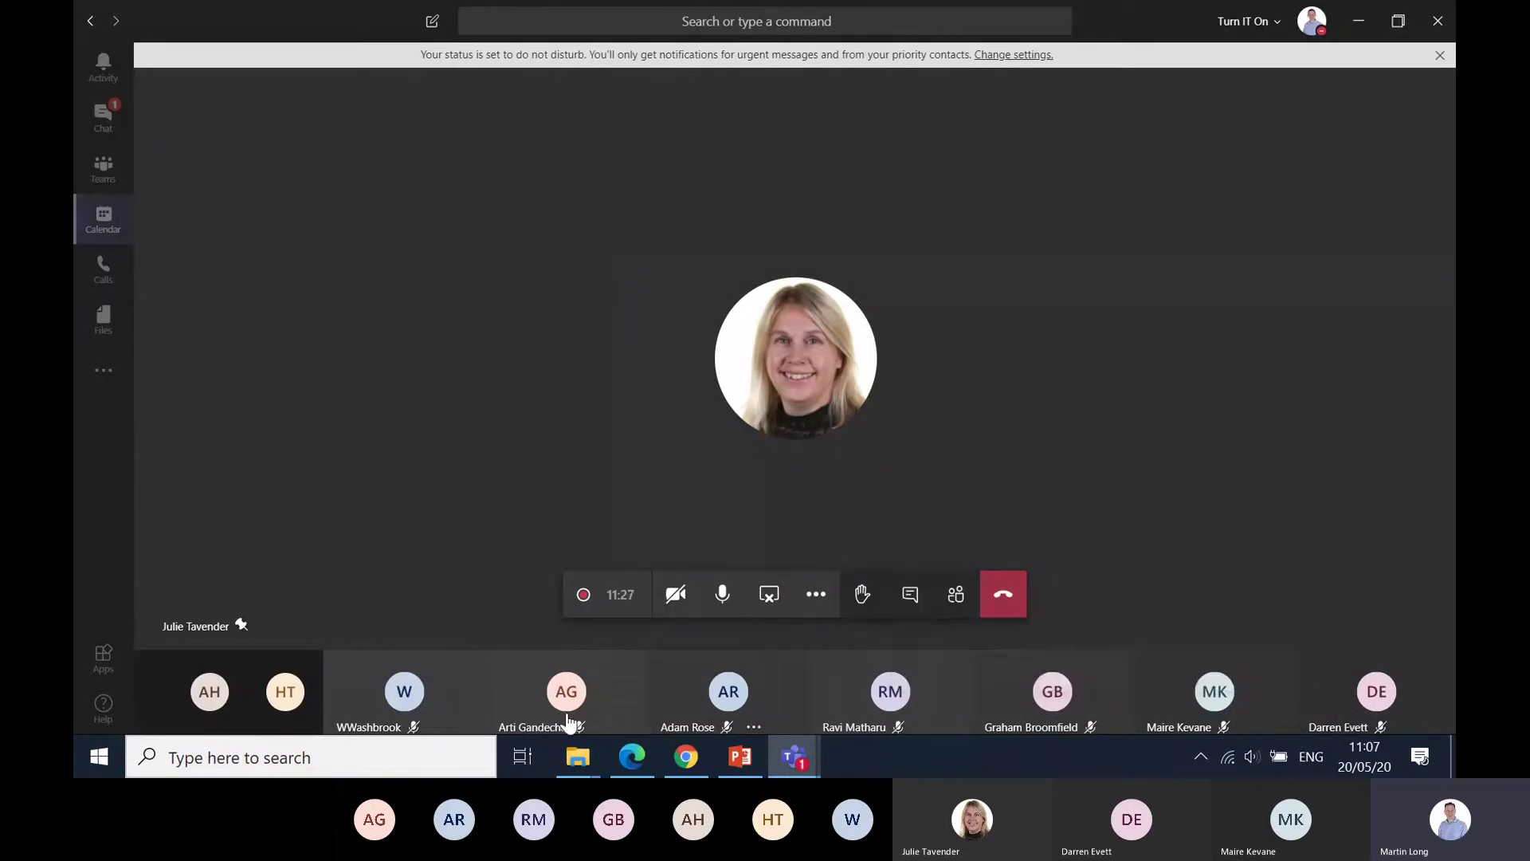
pyautogui.click(242, 628)
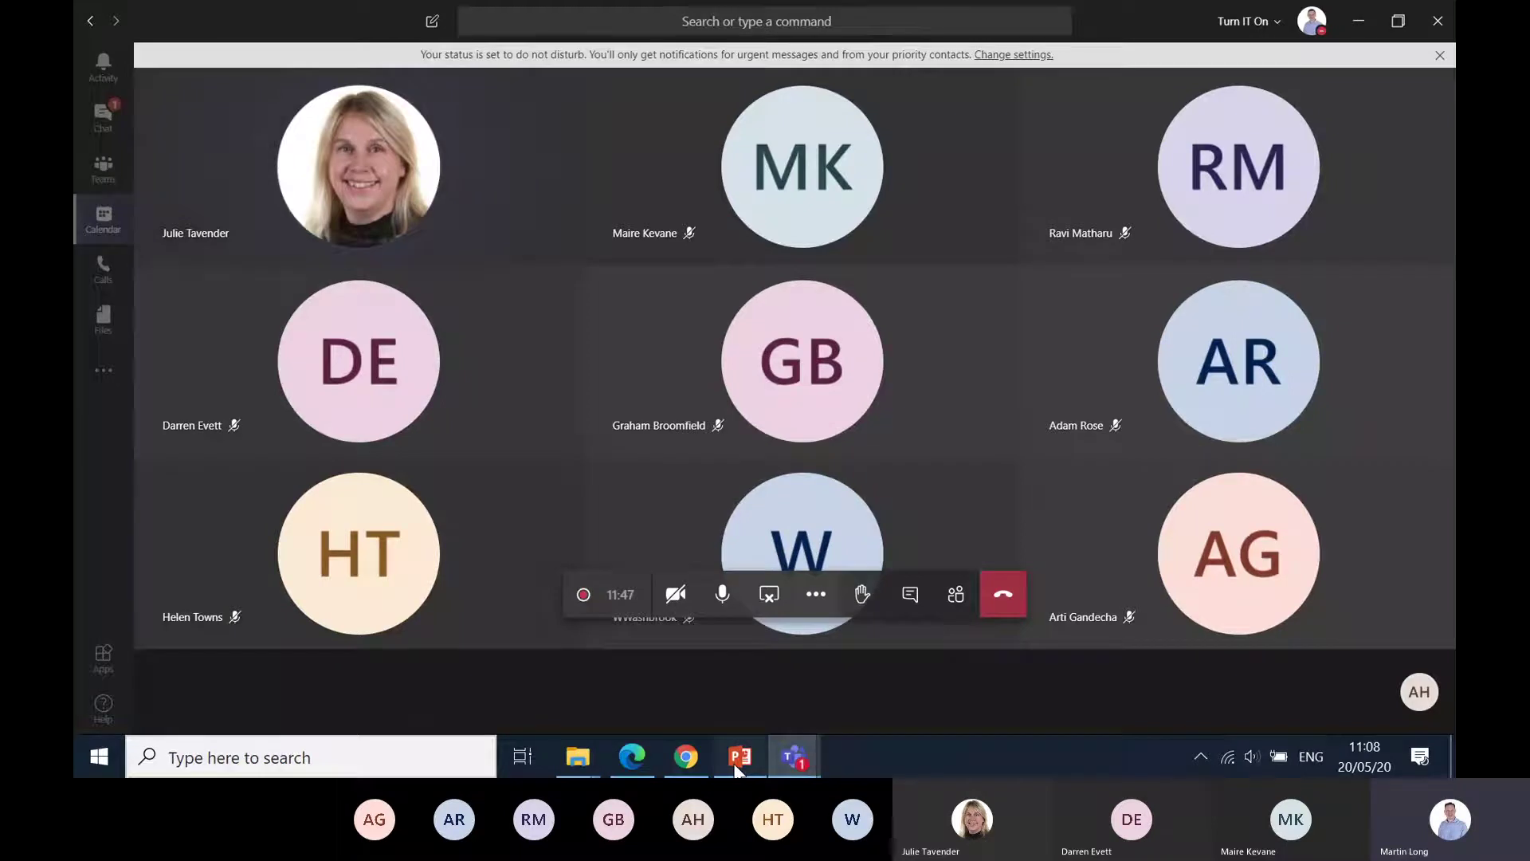
# Step: Check the Teams Updates slide in PowerPoint and return to the full Teams meeting window
pyautogui.click(738, 757)
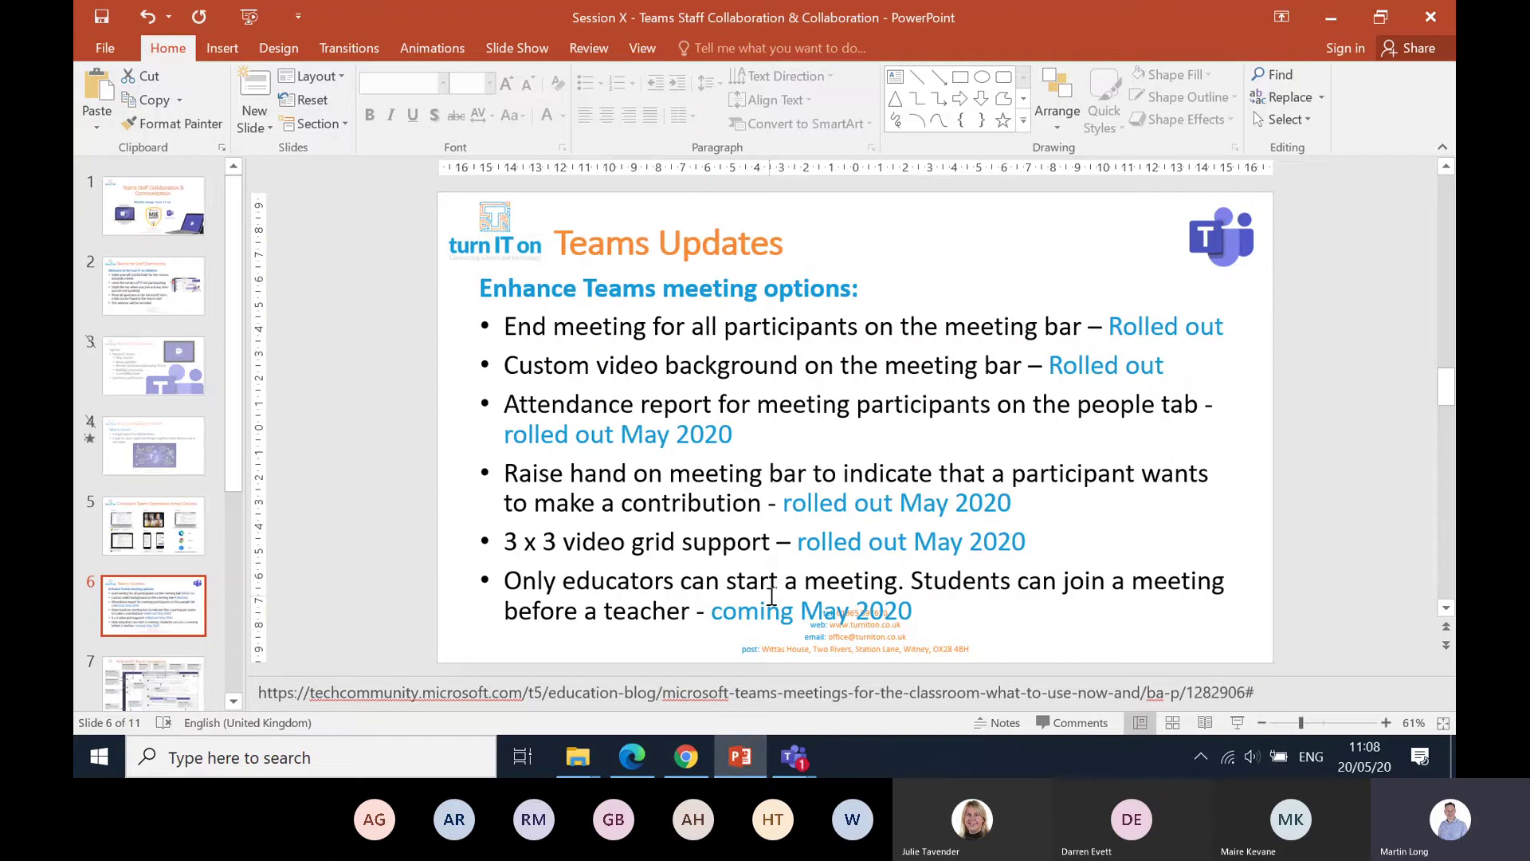
pyautogui.moveTo(794, 757)
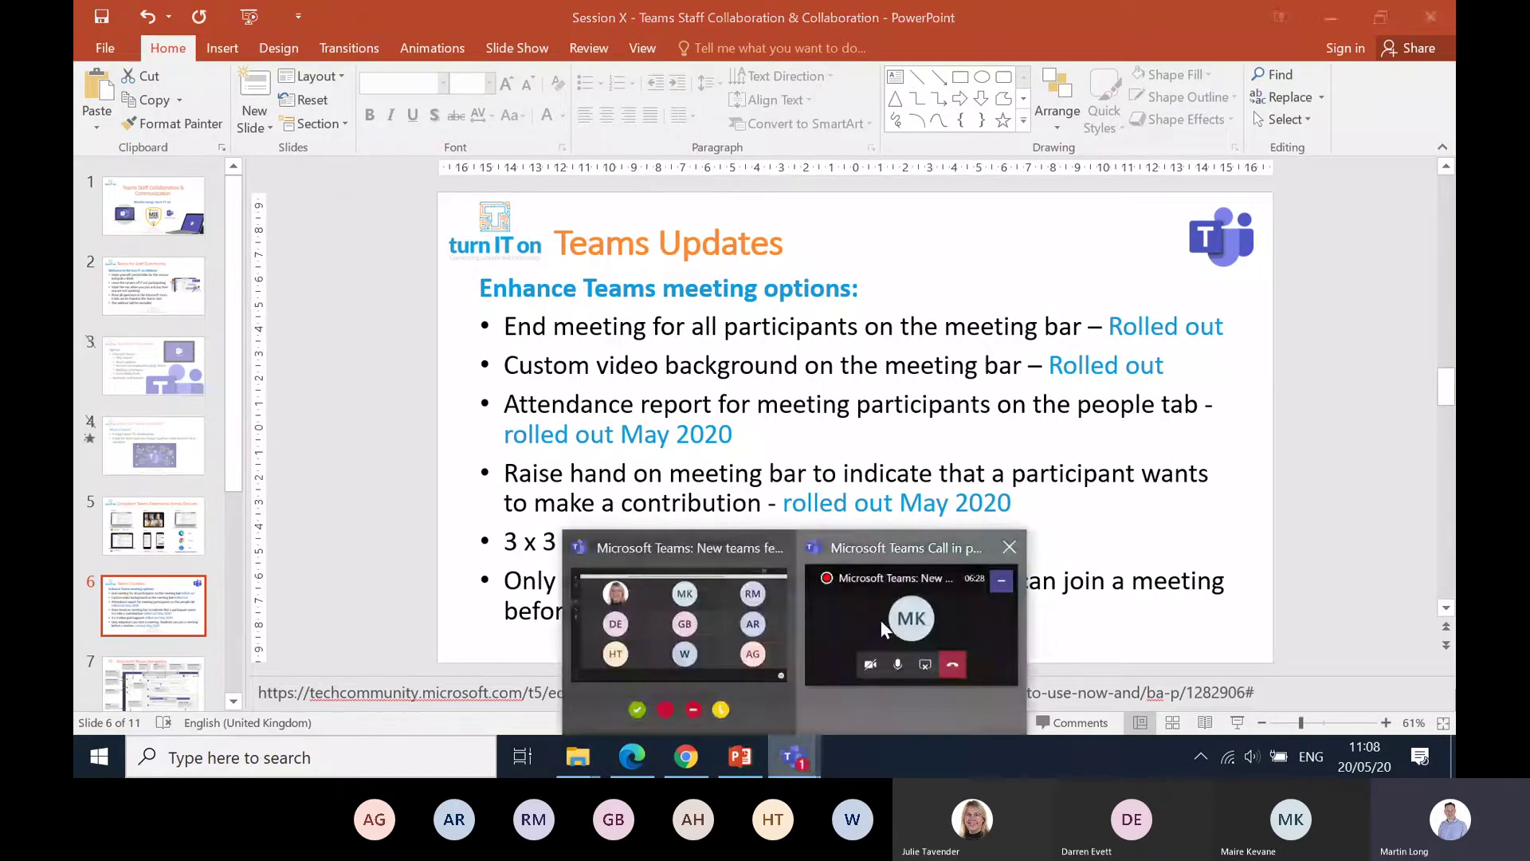
pyautogui.click(882, 630)
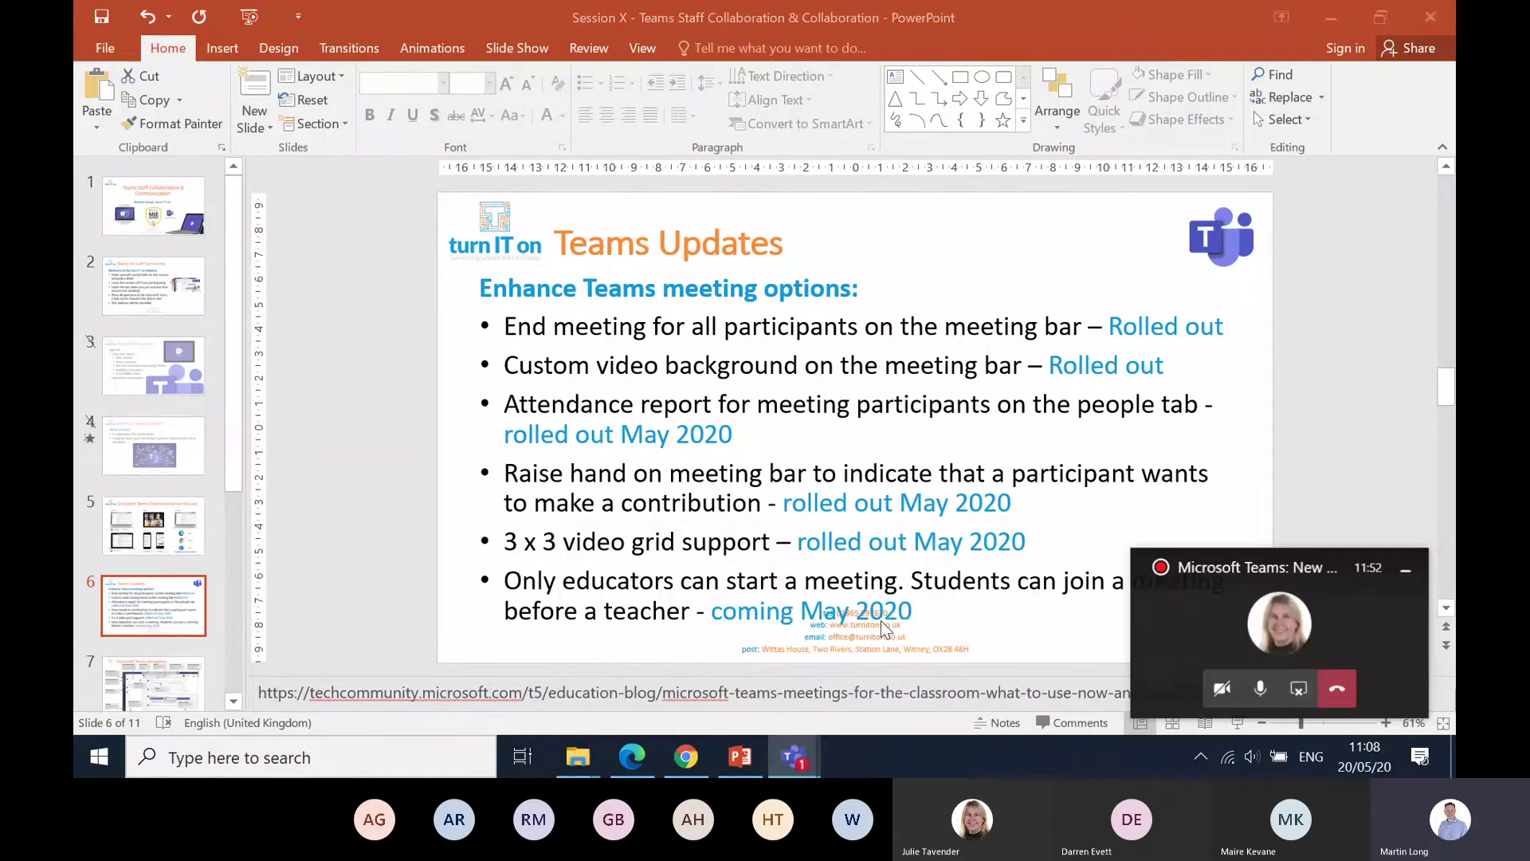
pyautogui.click(1279, 621)
# Step: Turn on the camera in the meeting and minimise the floating call window
pyautogui.click(816, 597)
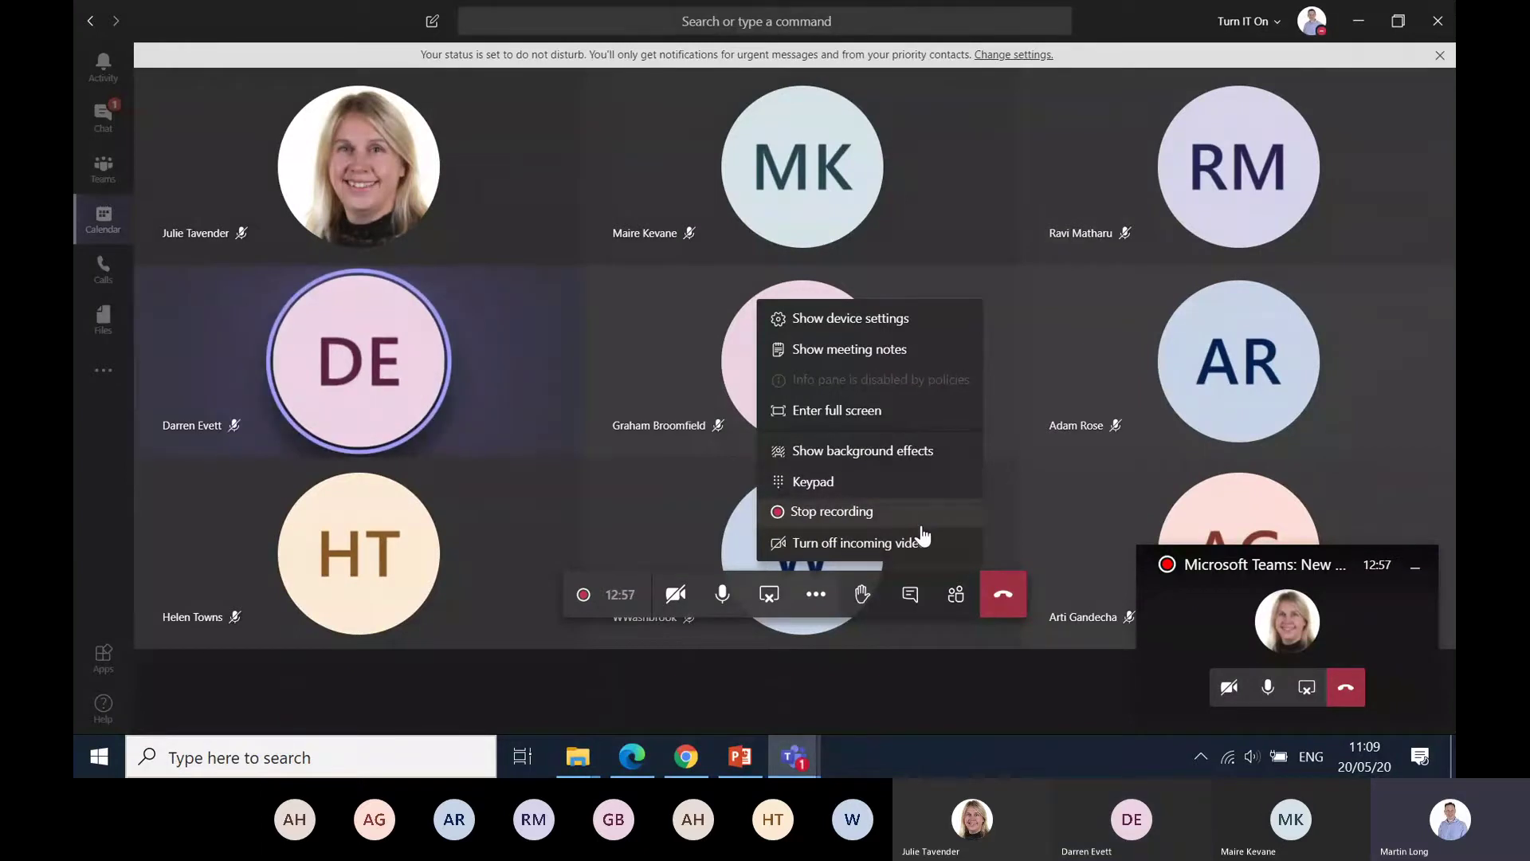
pyautogui.click(817, 604)
pyautogui.click(816, 604)
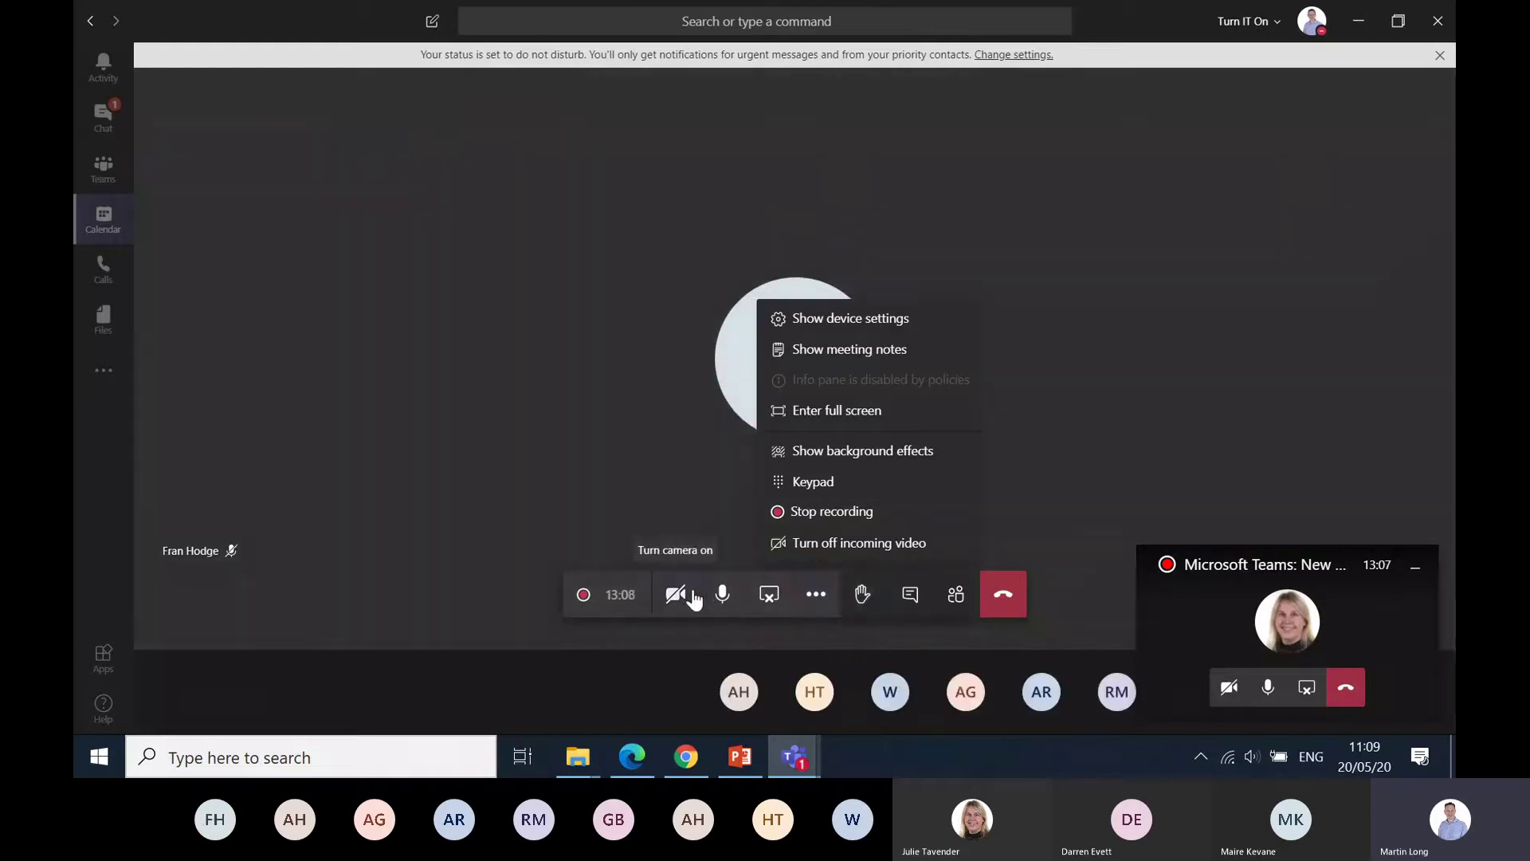
pyautogui.click(671, 598)
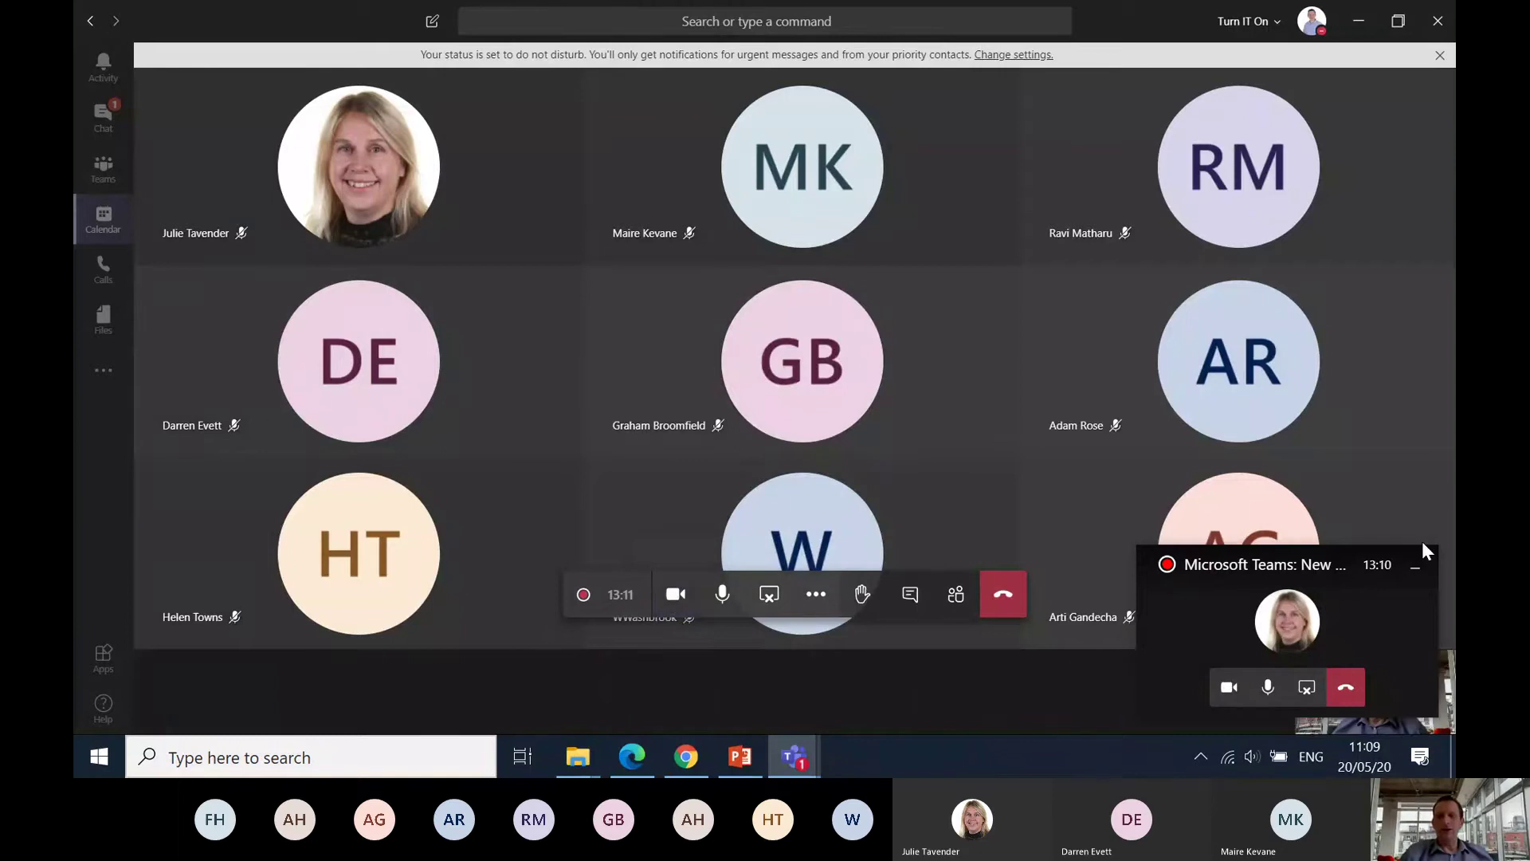
pyautogui.click(1416, 568)
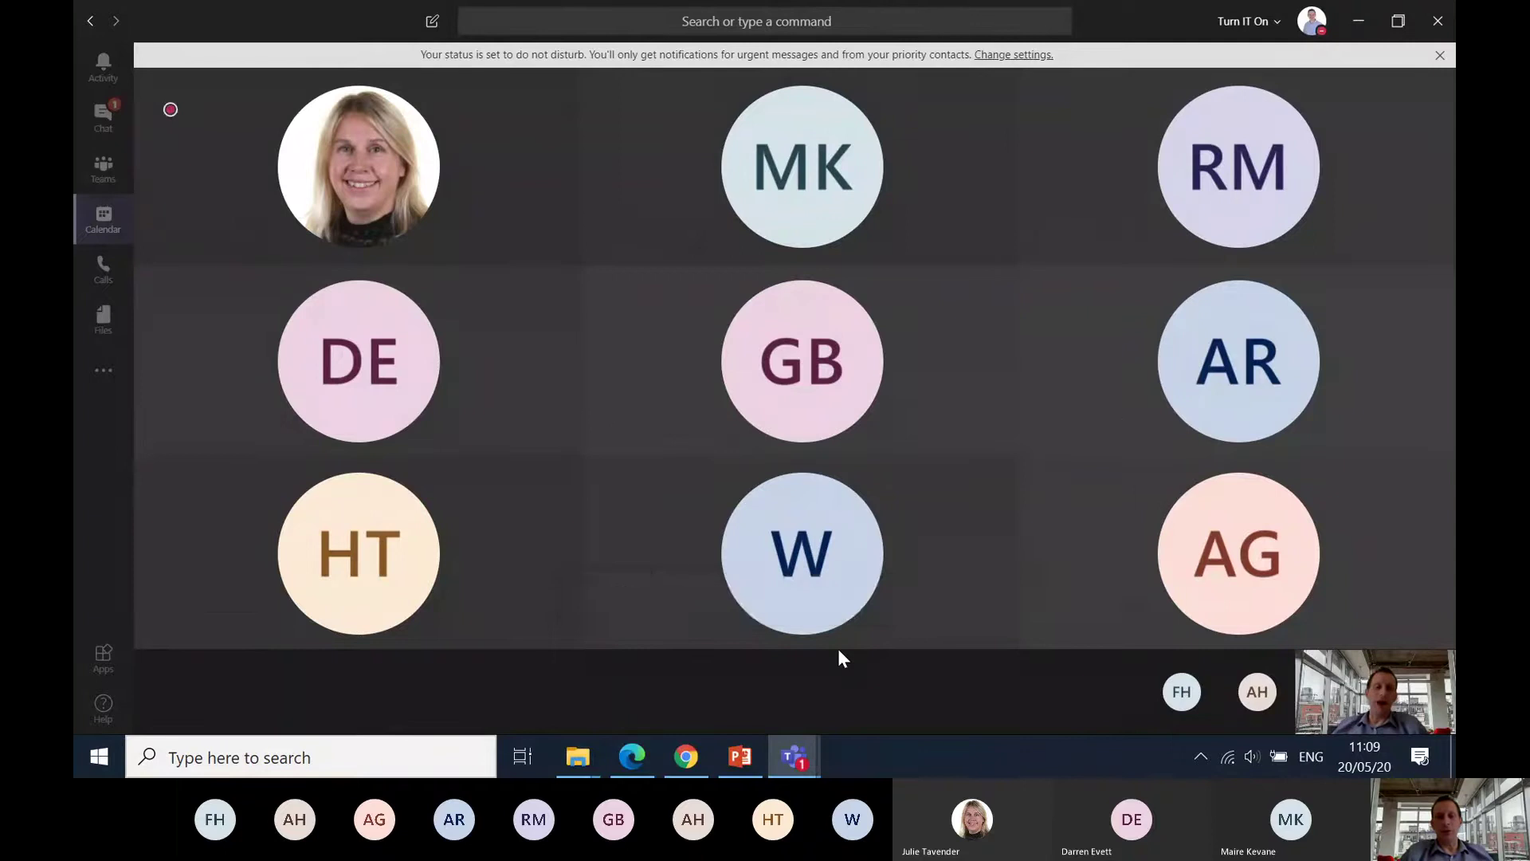
# Step: Show the background effects and apply the blue-sky beach image as the video background
pyautogui.moveTo(850, 490)
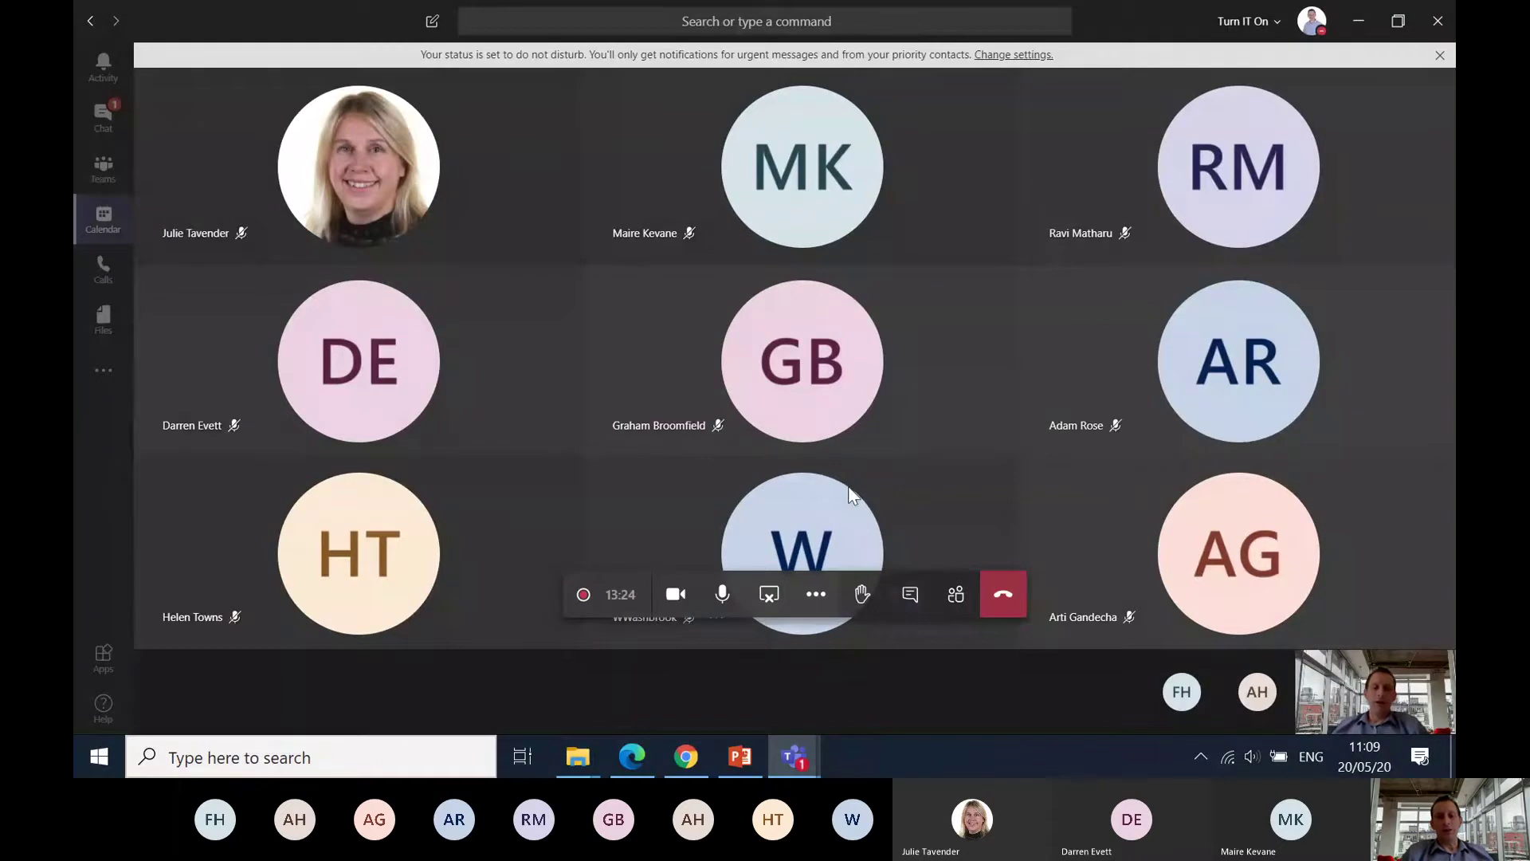
pyautogui.moveTo(837, 564)
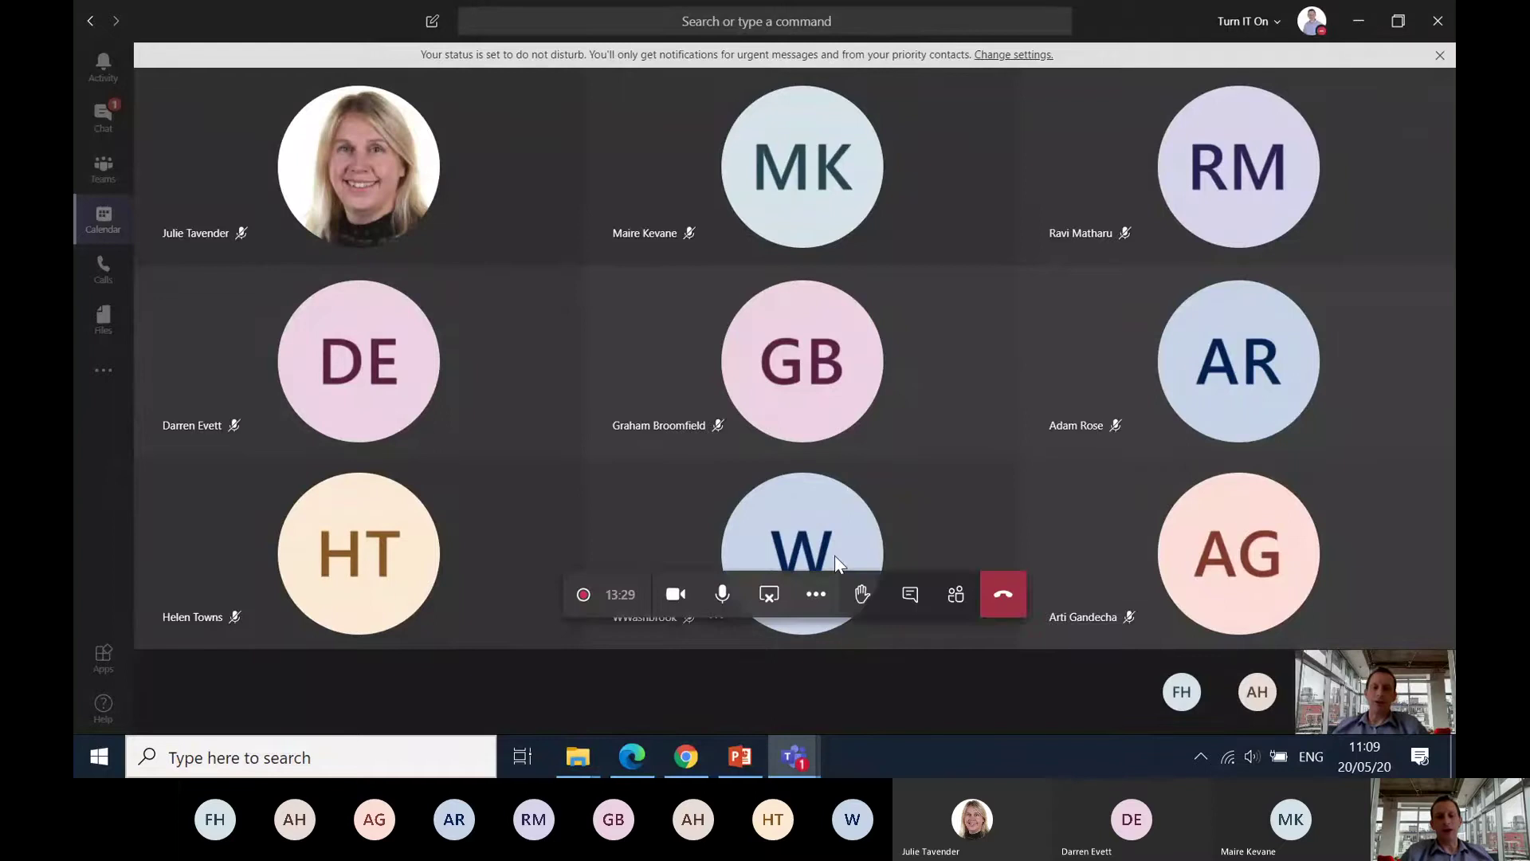
pyautogui.click(818, 596)
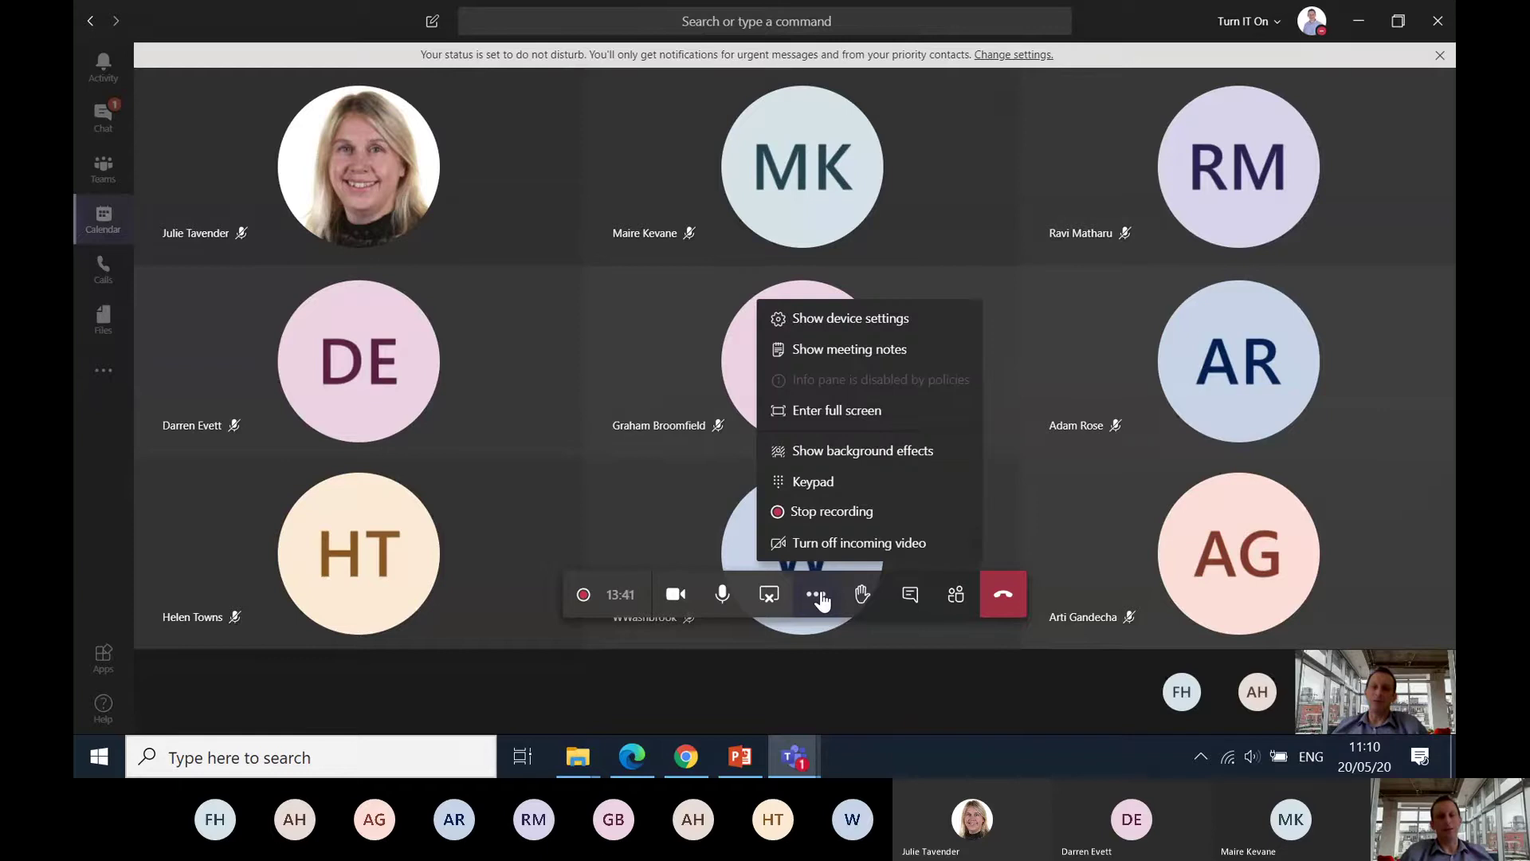
pyautogui.click(820, 451)
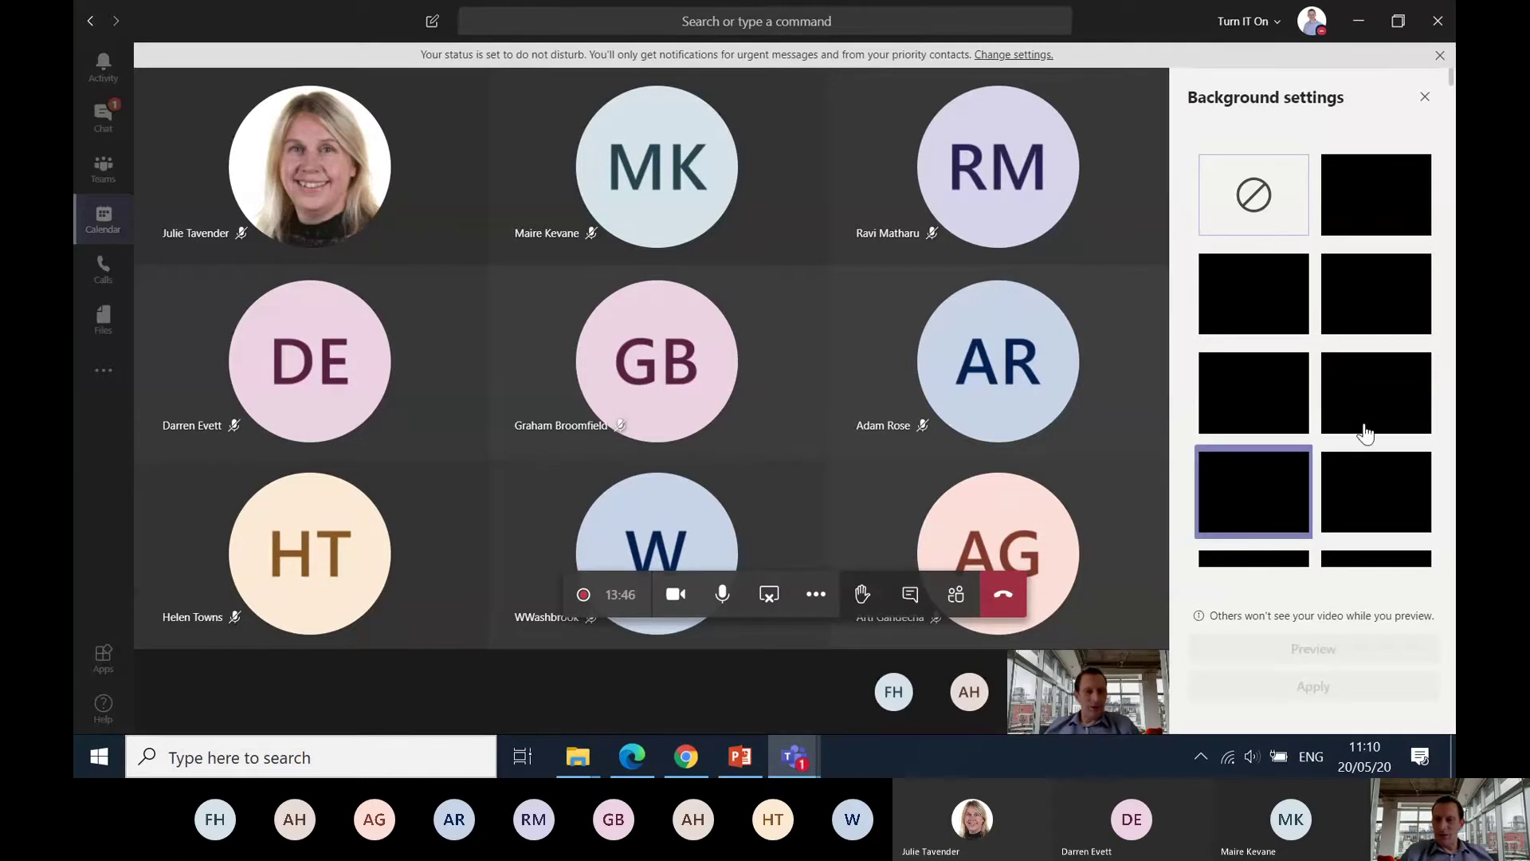
pyautogui.scroll(-2, 1363, 433)
pyautogui.scroll(-2, 1365, 433)
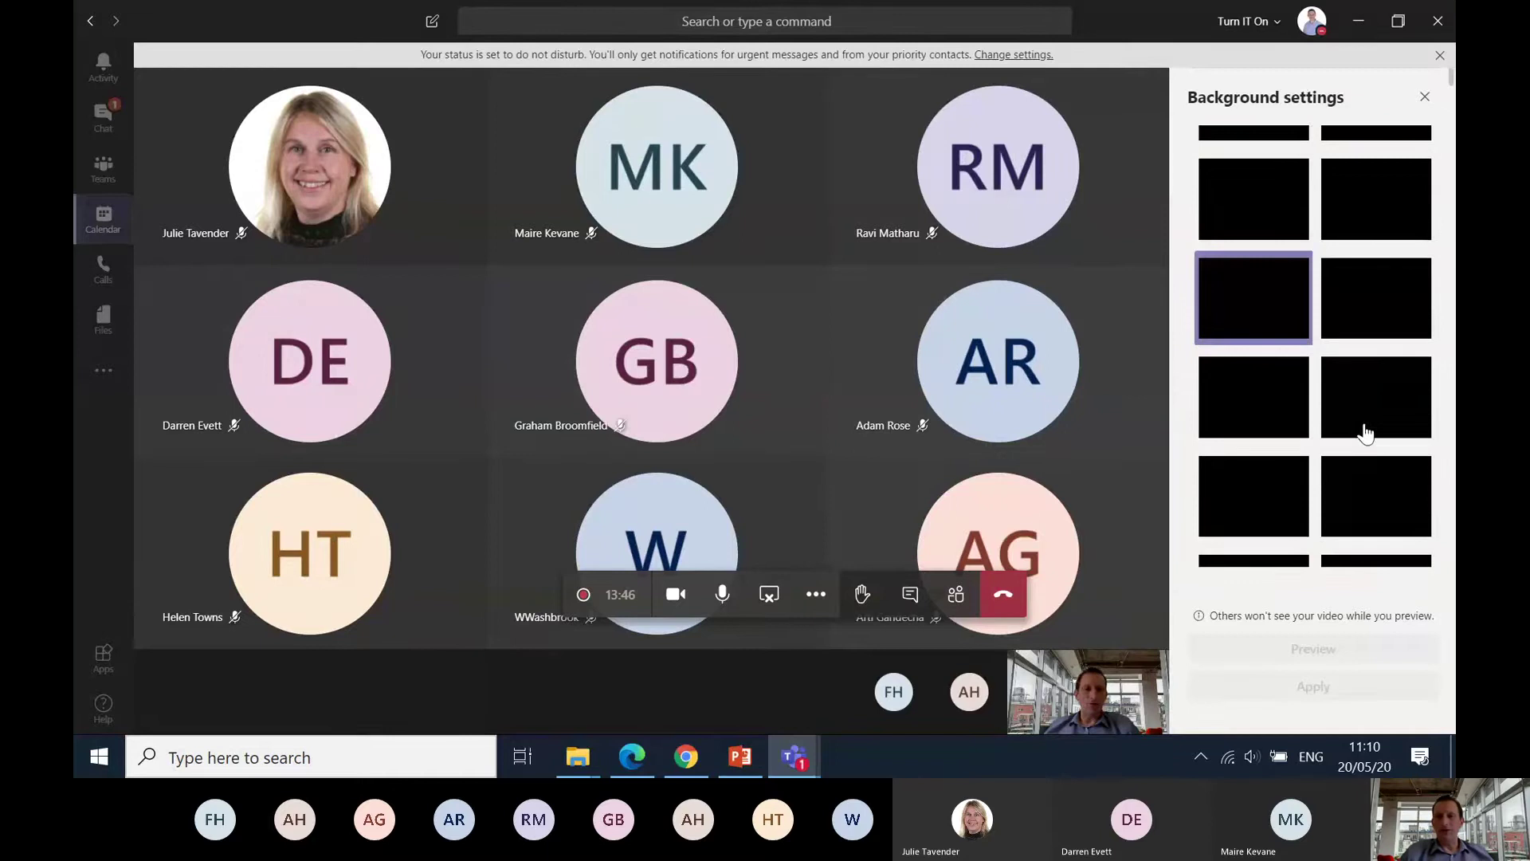
pyautogui.click(1391, 237)
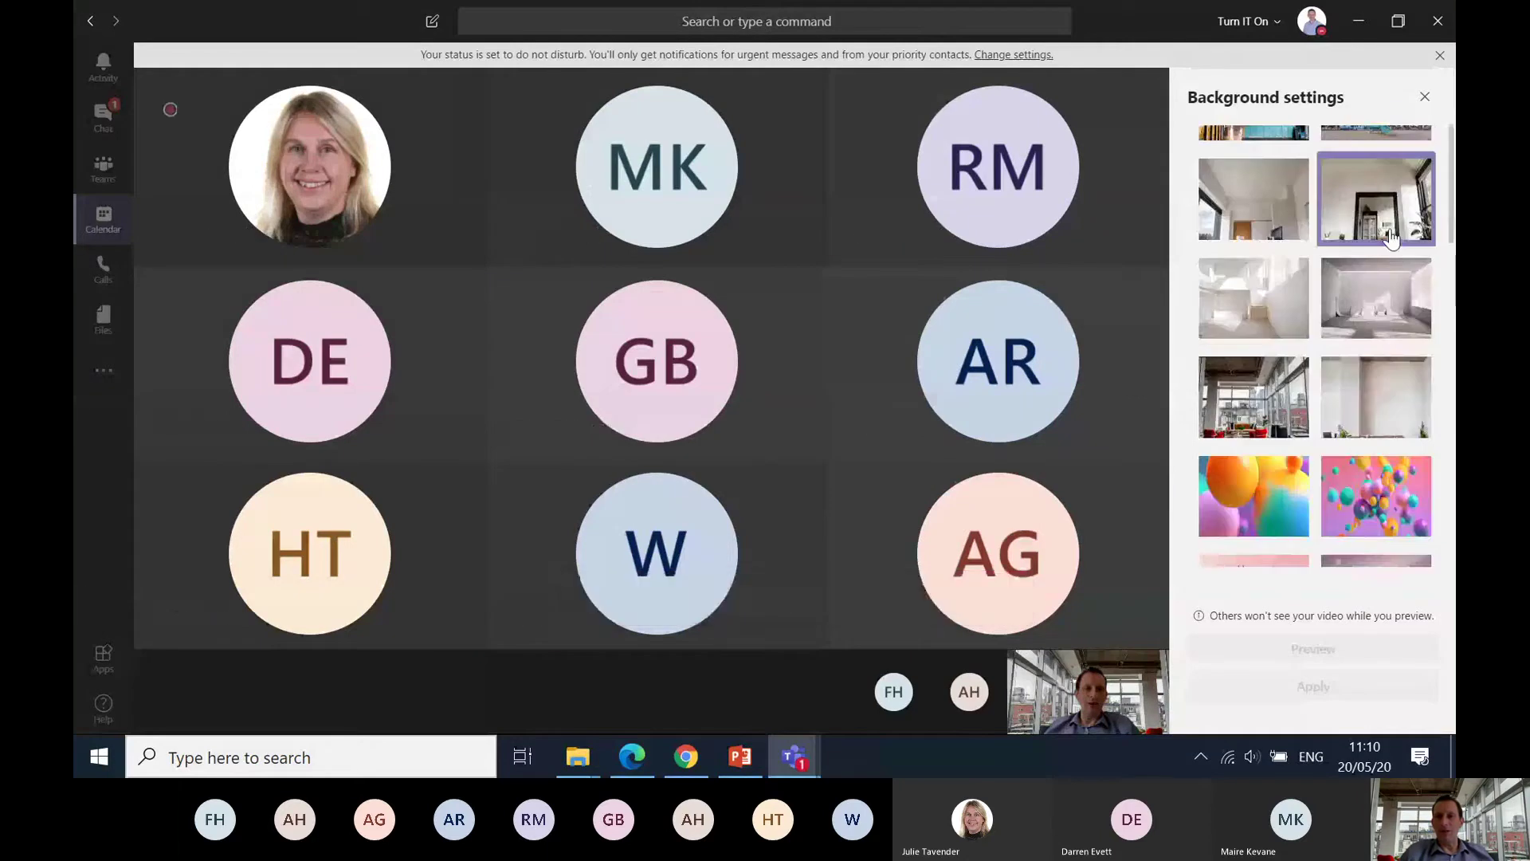
pyautogui.scroll(3, 1391, 237)
pyautogui.click(1385, 336)
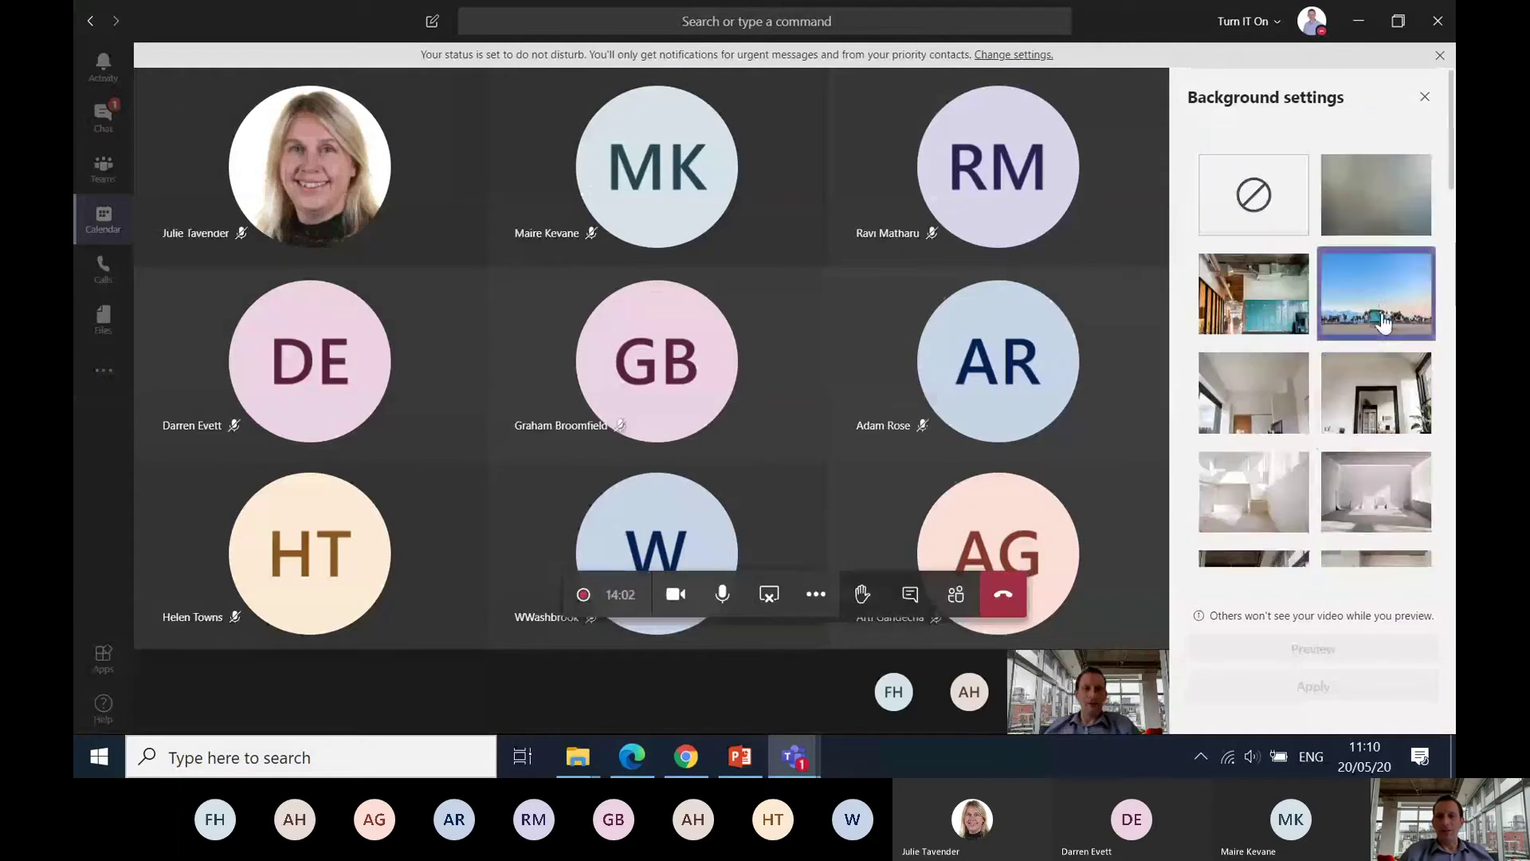
pyautogui.click(1323, 688)
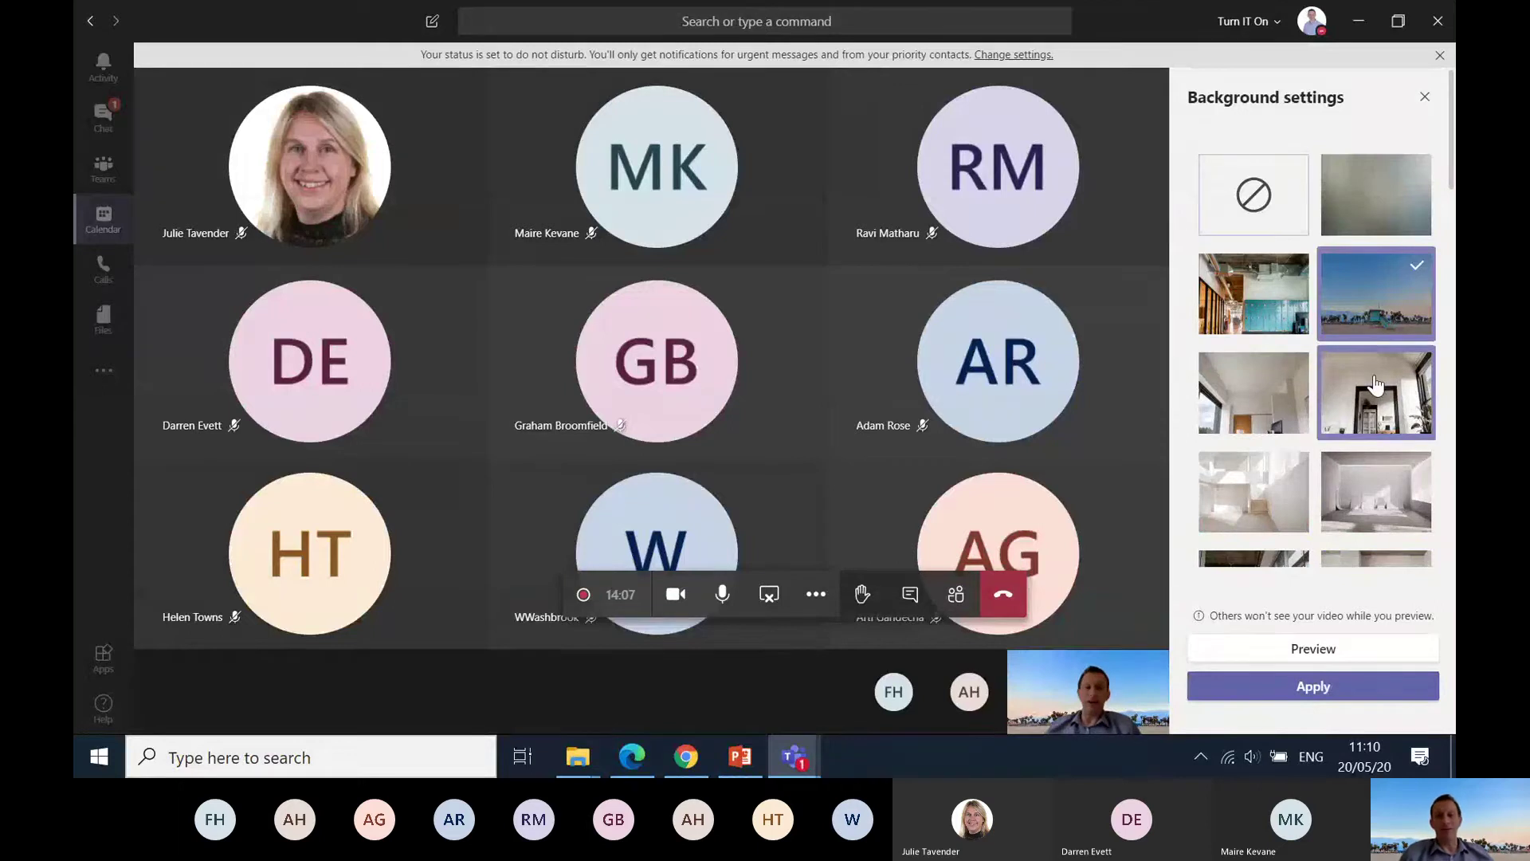
# Step: Apply the green Minecraft forest as video background, and replace it with the pink and purple nebula
pyautogui.scroll(-1, 1377, 386)
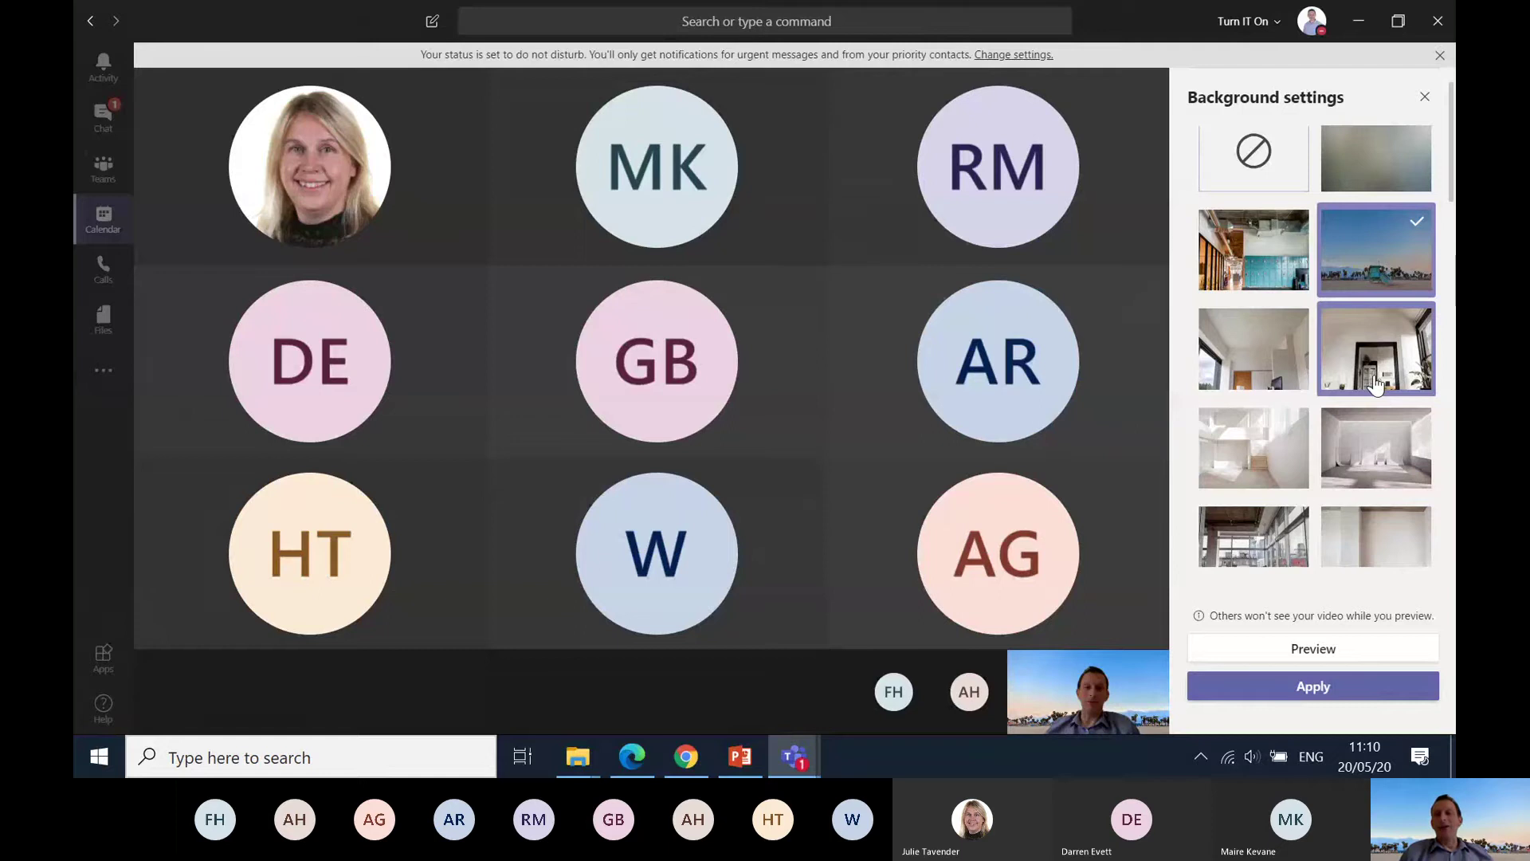
pyautogui.scroll(-3, 1377, 385)
pyautogui.scroll(-7, 1376, 386)
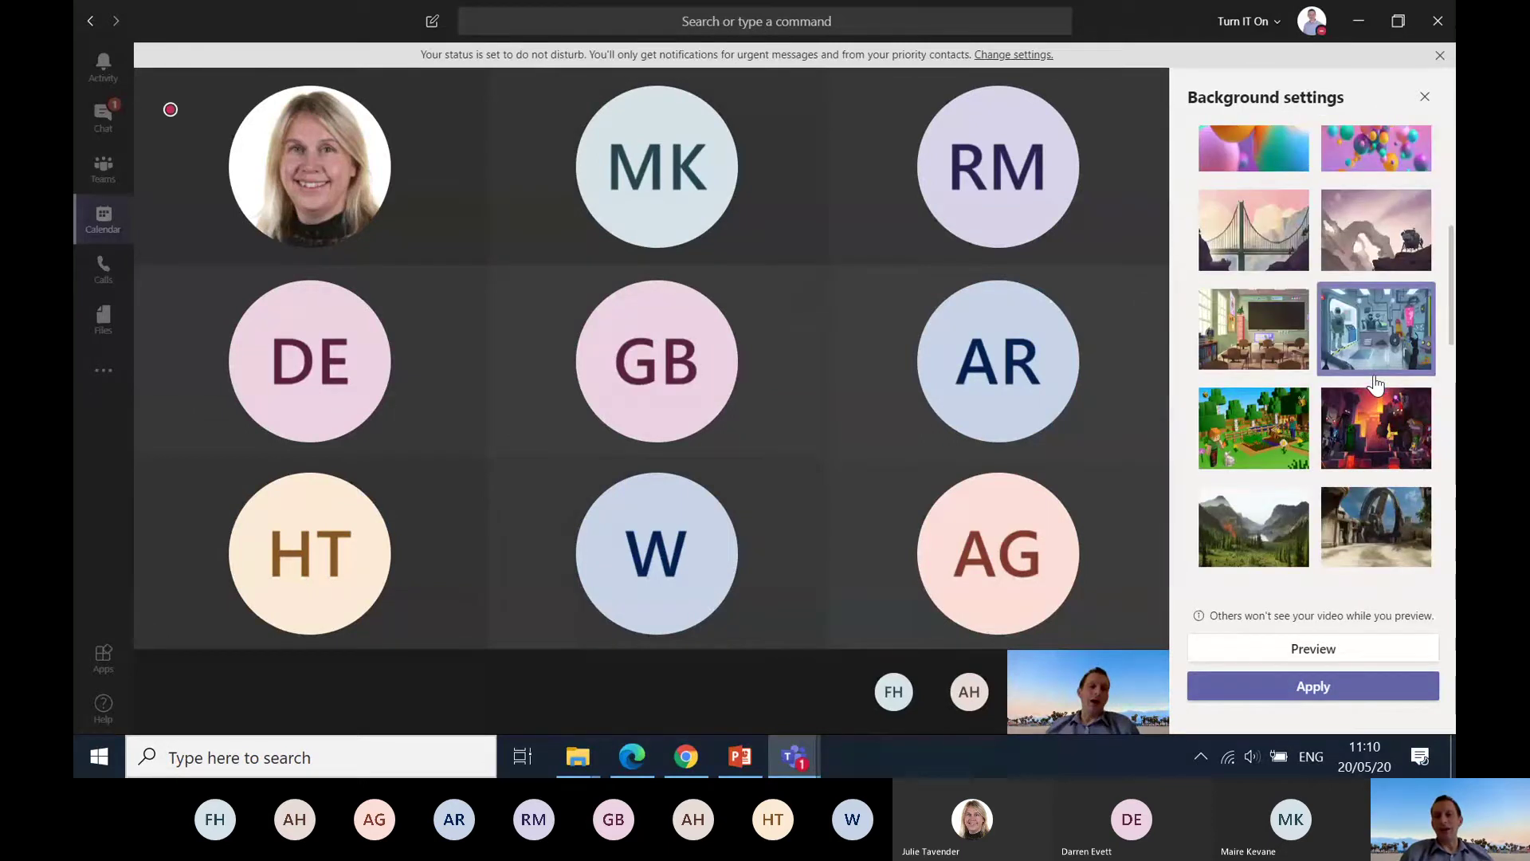
pyautogui.scroll(-1, 1377, 386)
pyautogui.click(1376, 386)
pyautogui.scroll(-1, 1377, 386)
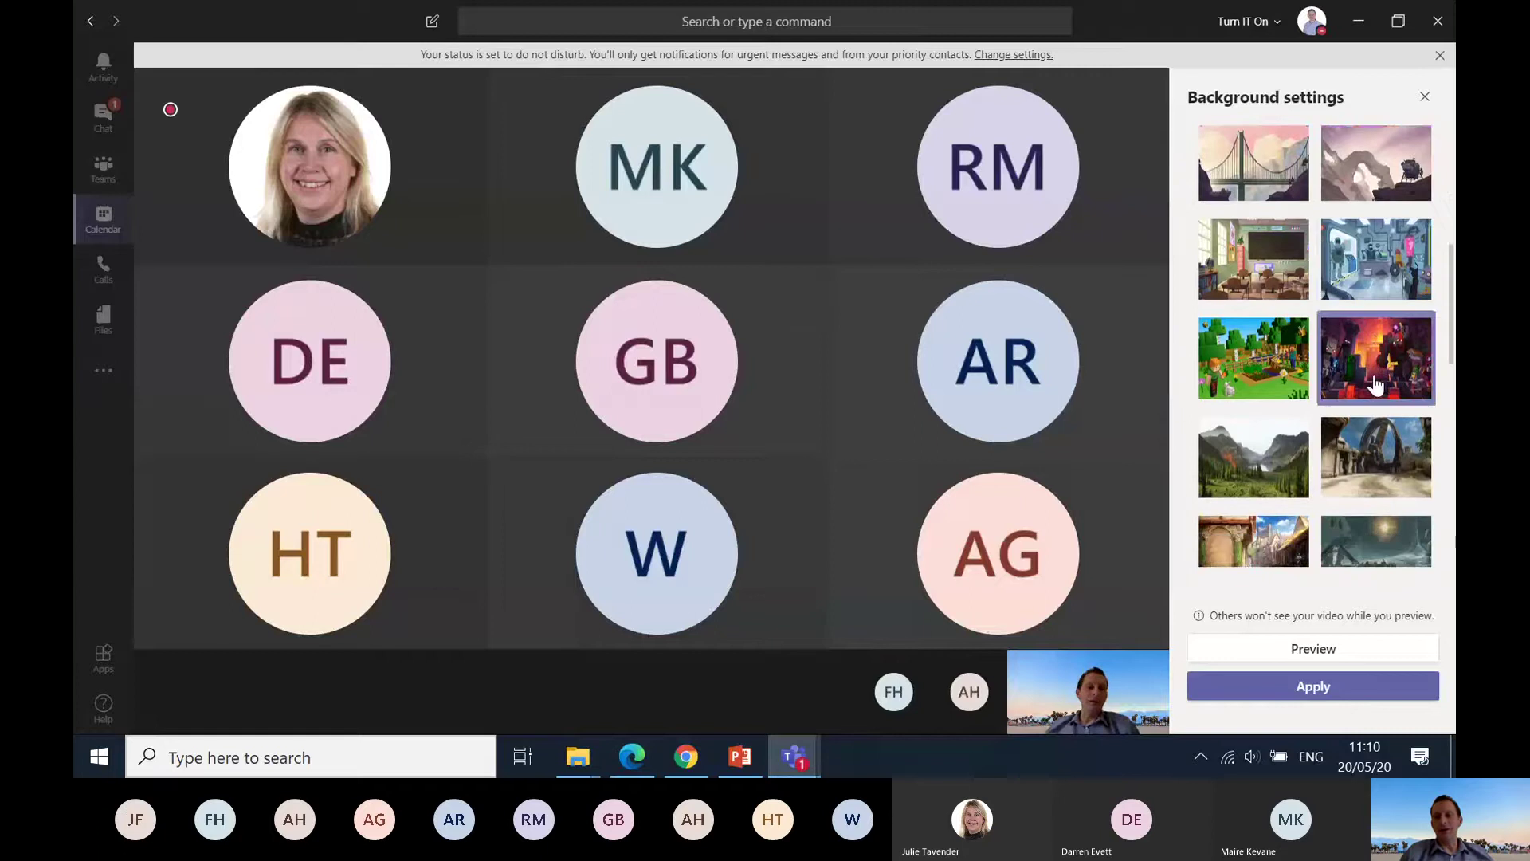
pyautogui.click(1260, 379)
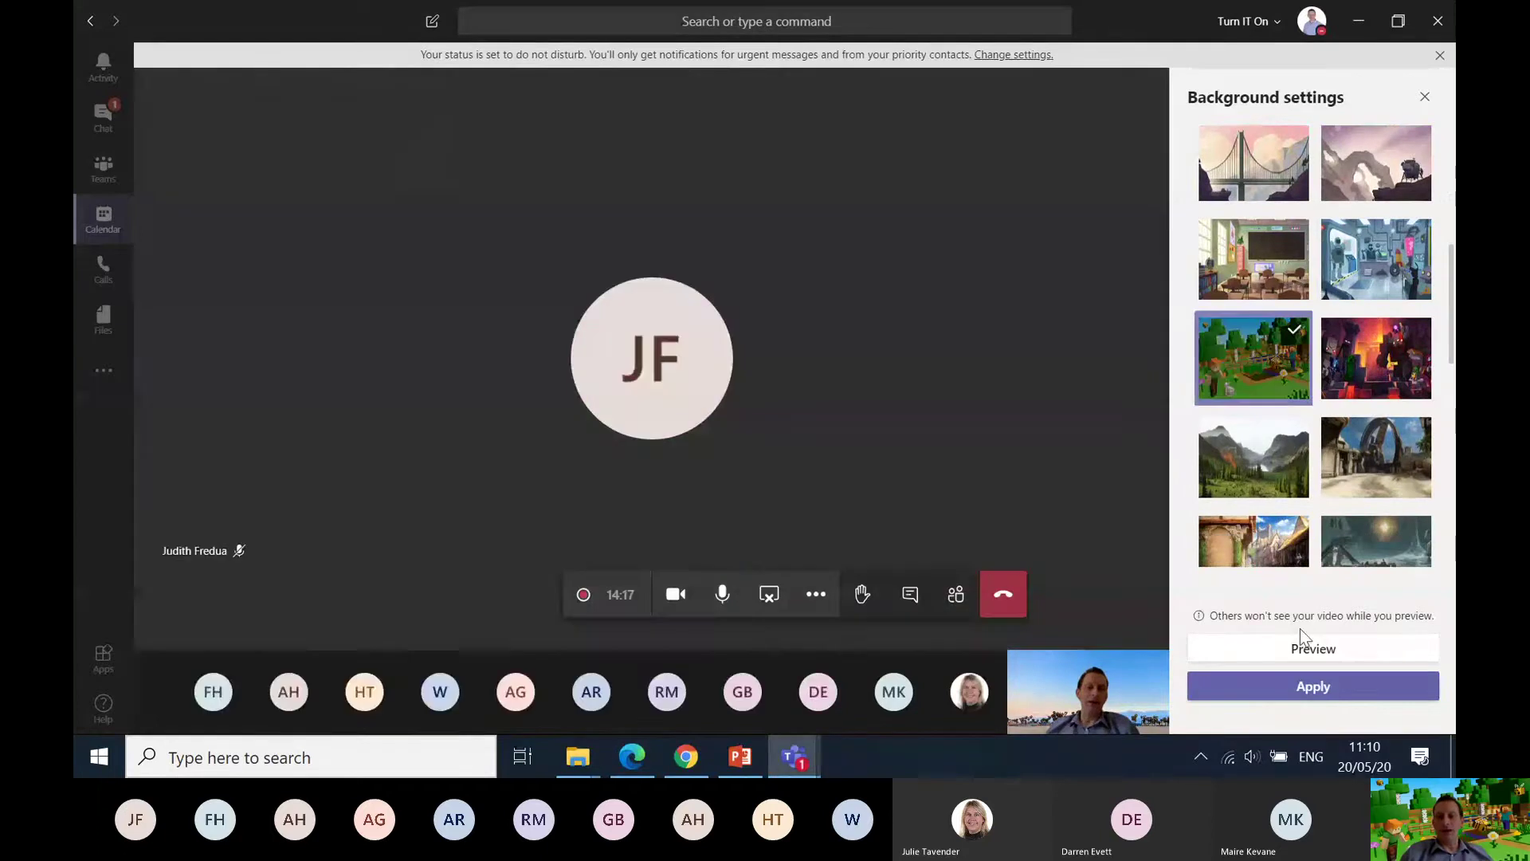
pyautogui.click(1315, 687)
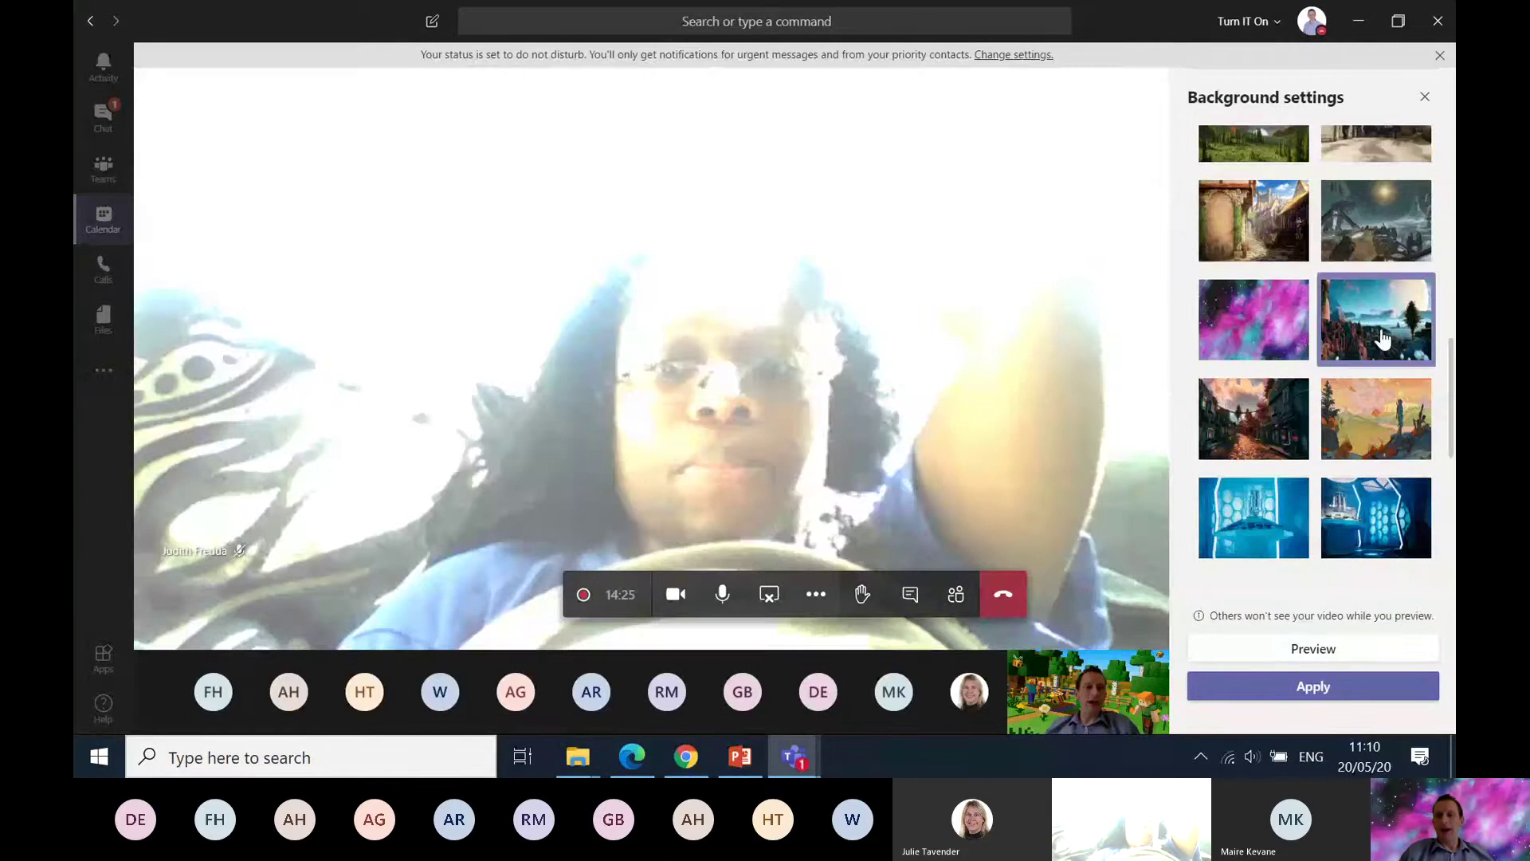
pyautogui.click(1283, 335)
pyautogui.click(1313, 686)
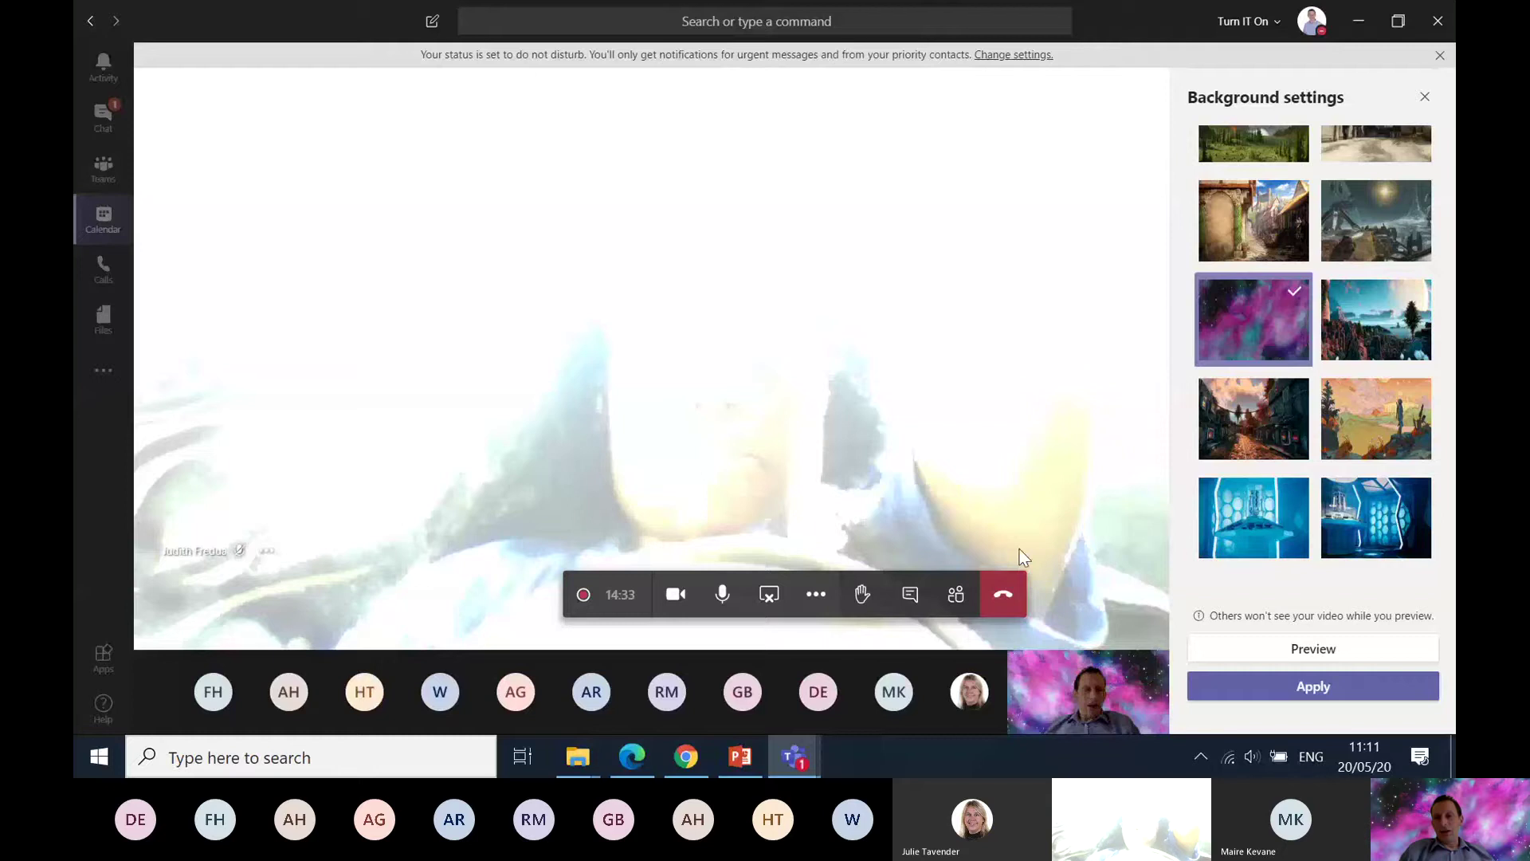
# Step: Apply the dim grey room as video background, and replace it with the bar with bottles
pyautogui.scroll(-3, 1426, 408)
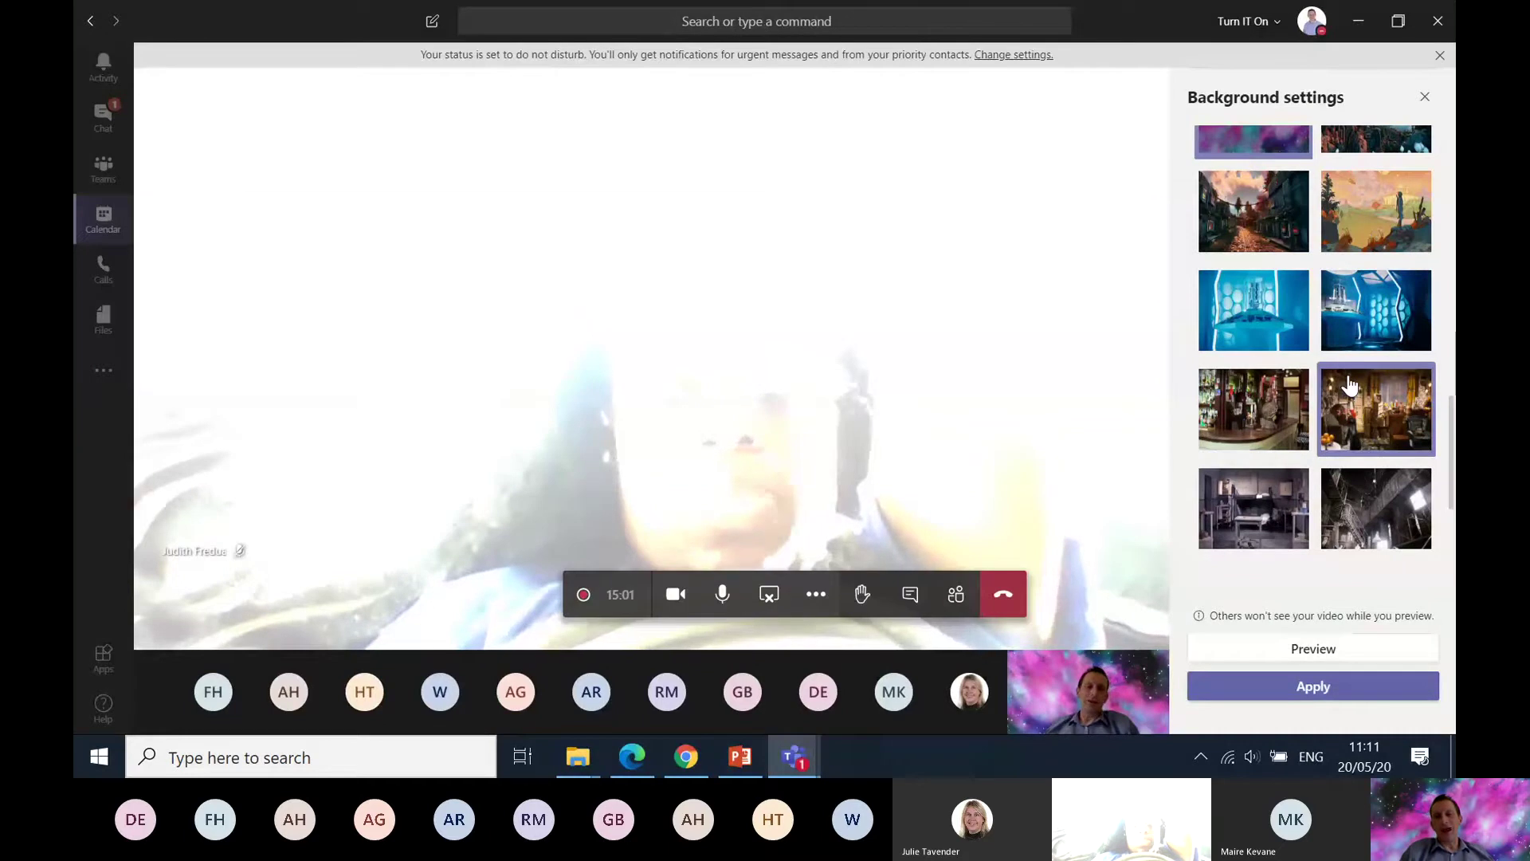
pyautogui.click(1261, 519)
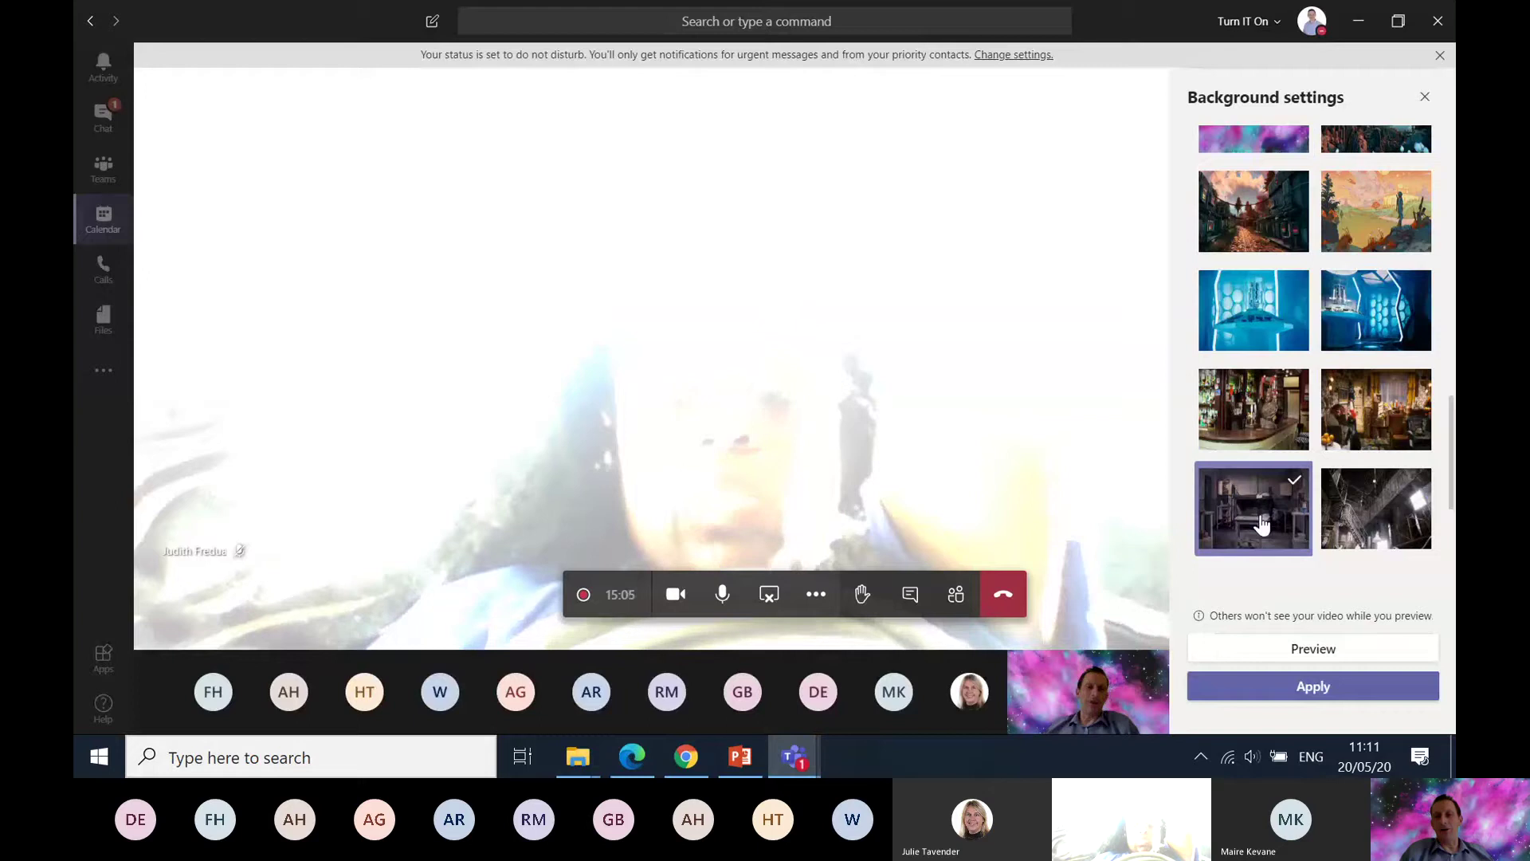
pyautogui.click(1291, 687)
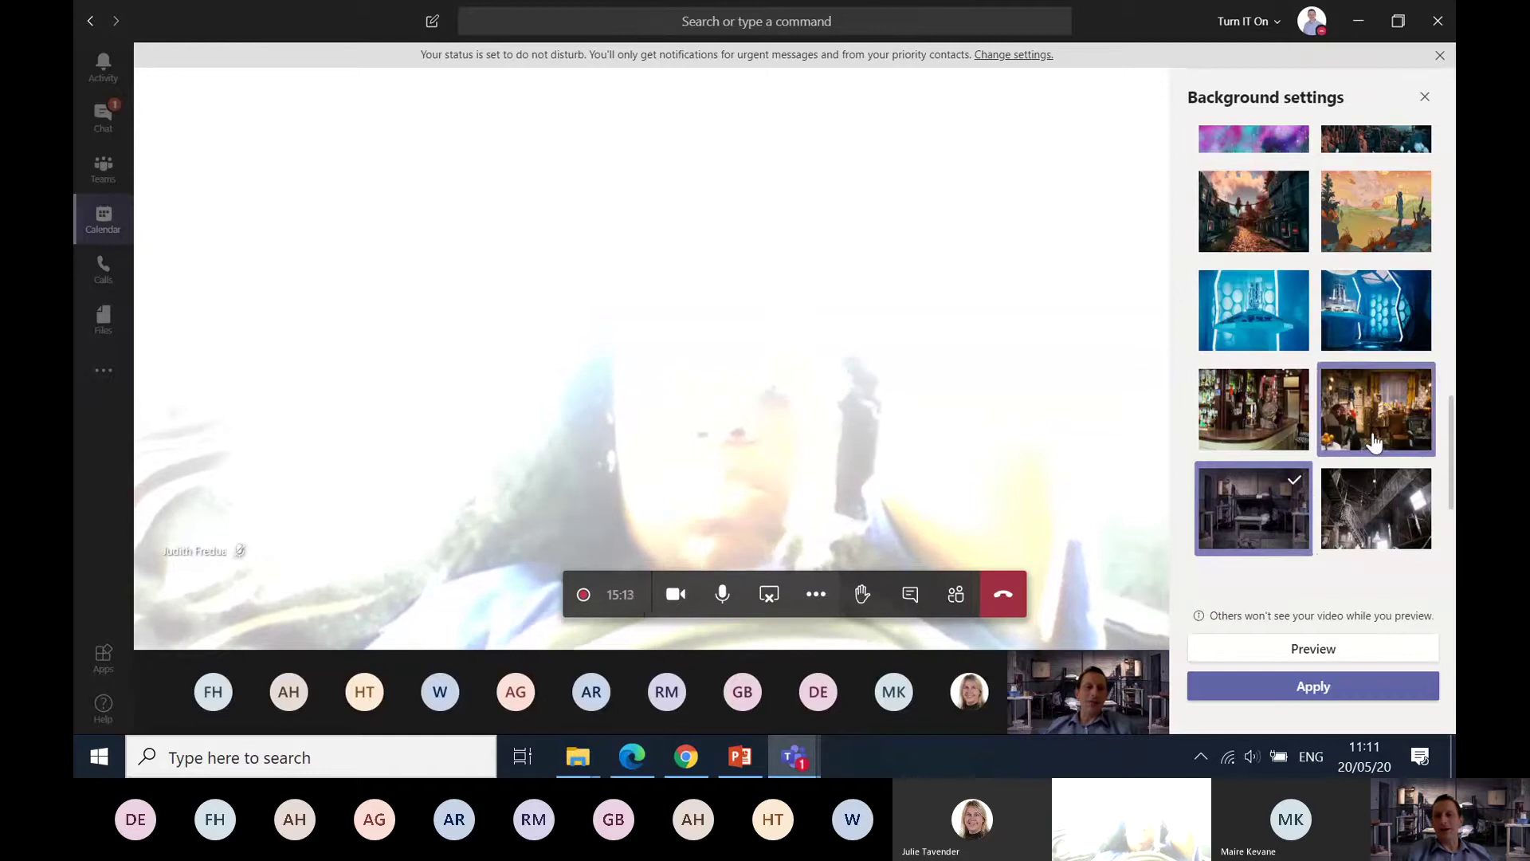
pyautogui.click(1266, 431)
pyautogui.click(1286, 687)
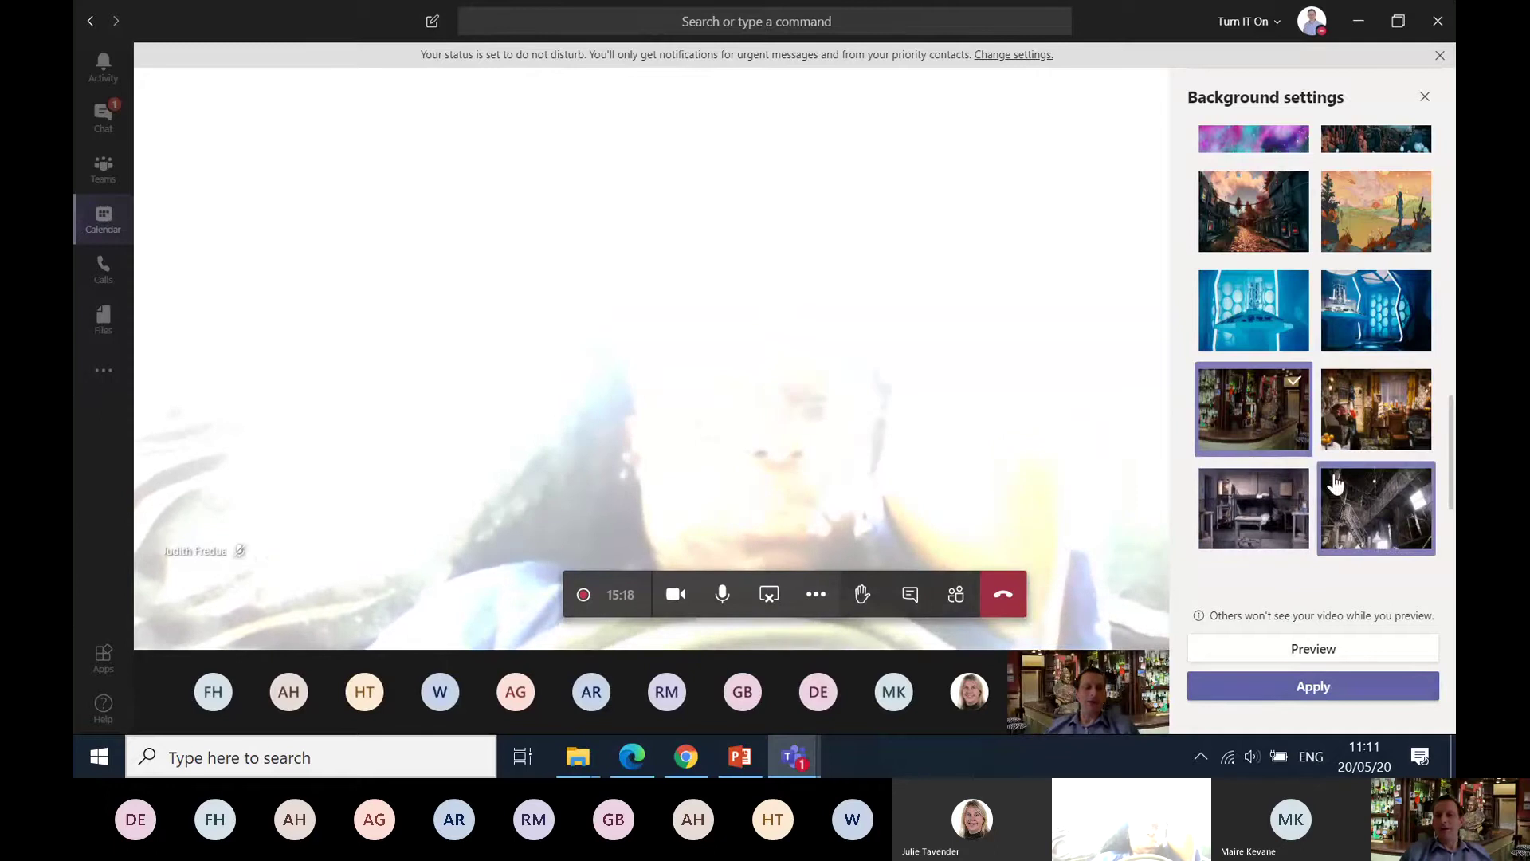
# Step: Apply the blue sci-fi control room with the console at the side as video background and close the background settings
pyautogui.click(1347, 335)
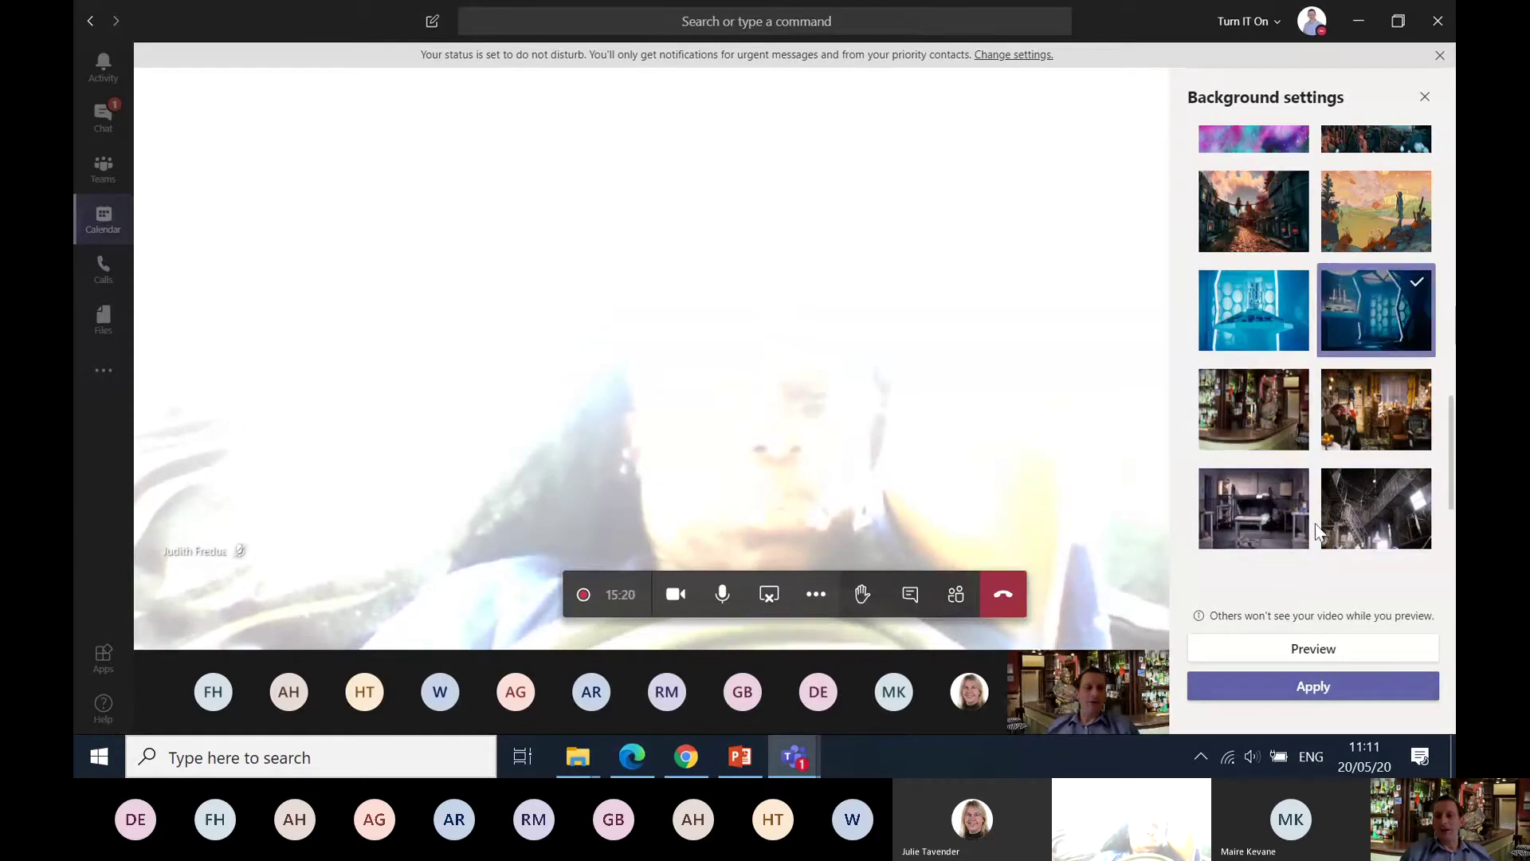
pyautogui.click(1311, 687)
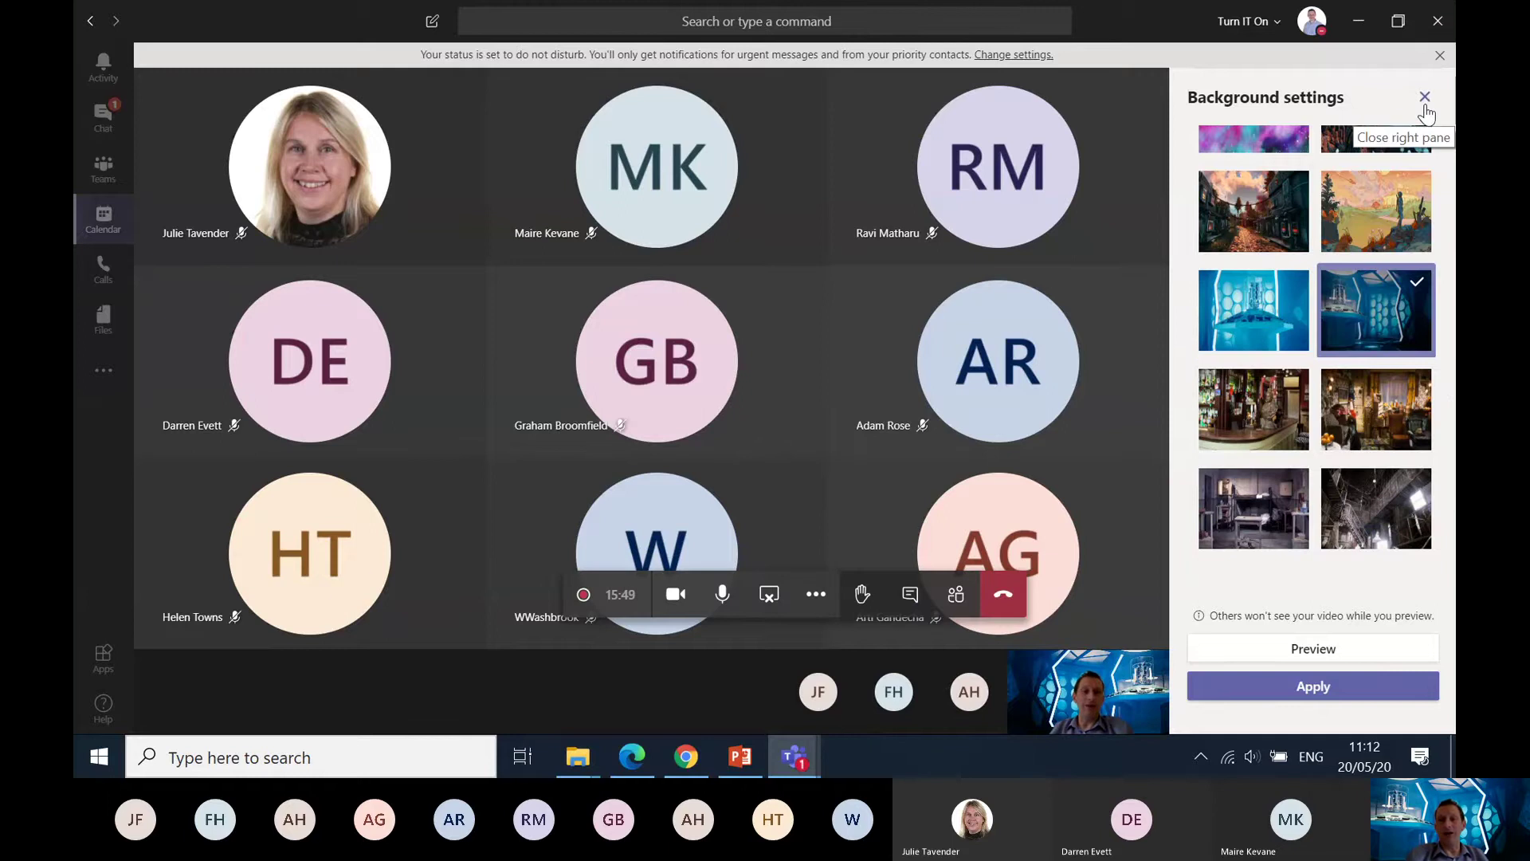
pyautogui.scroll(10, 1339, 281)
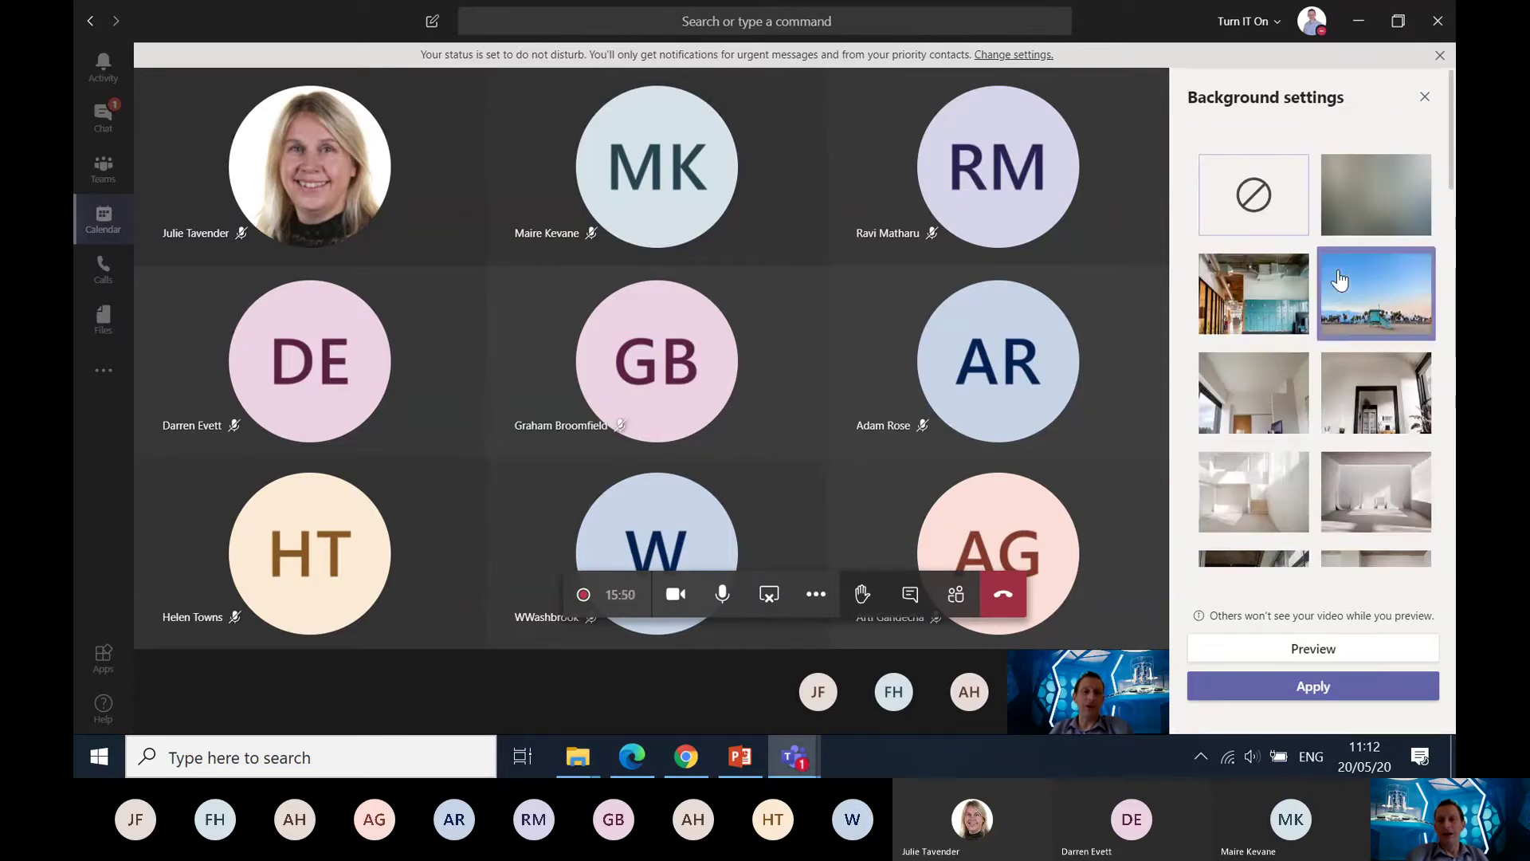
pyautogui.click(1424, 100)
# Step: Switch to the Teams Updates slide of the presentation in PowerPoint
pyautogui.click(815, 594)
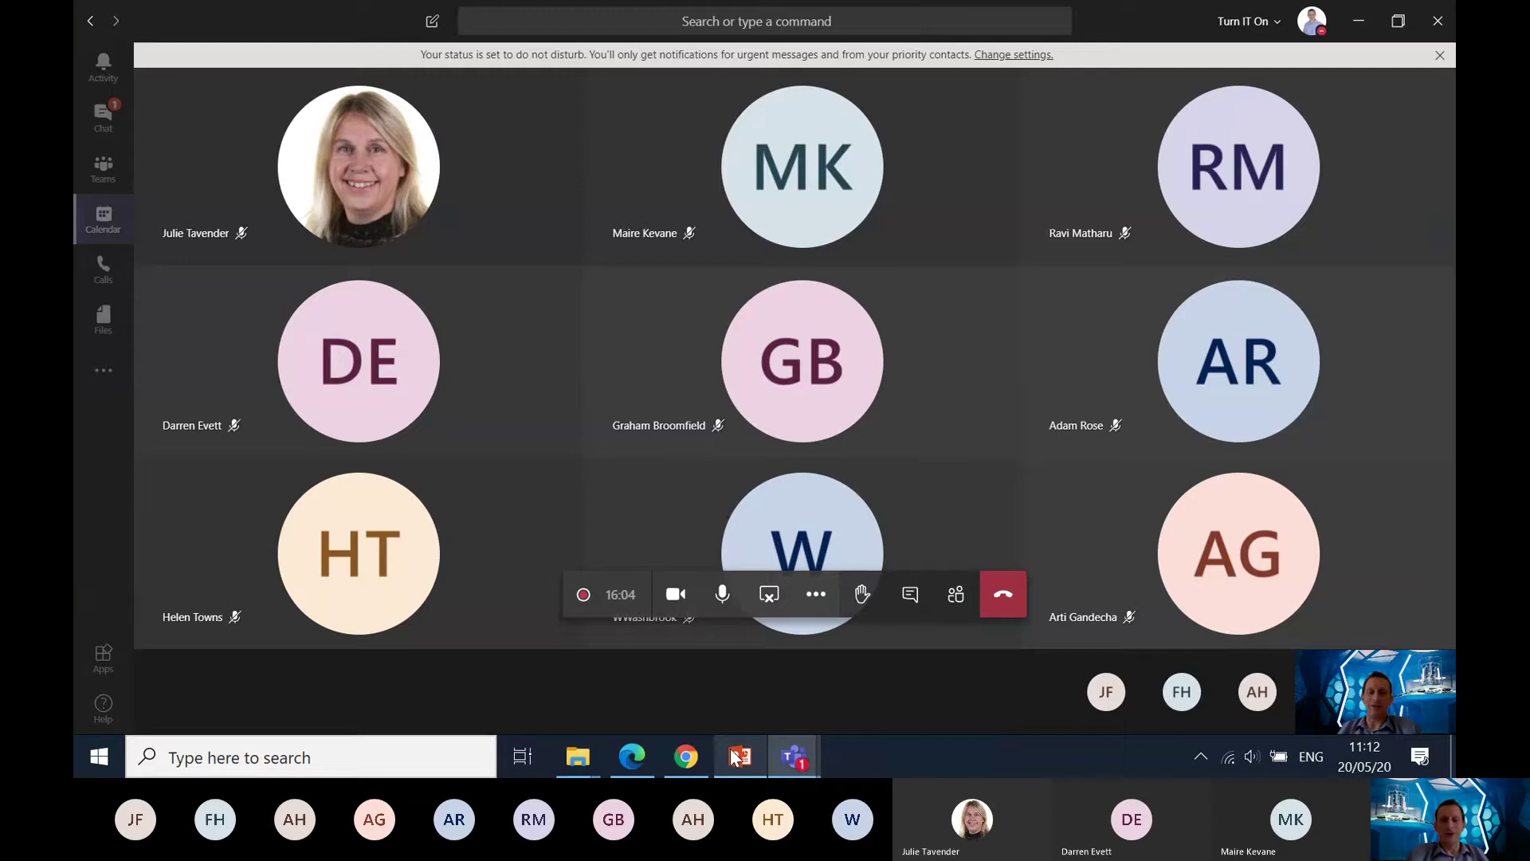
pyautogui.moveTo(732, 751)
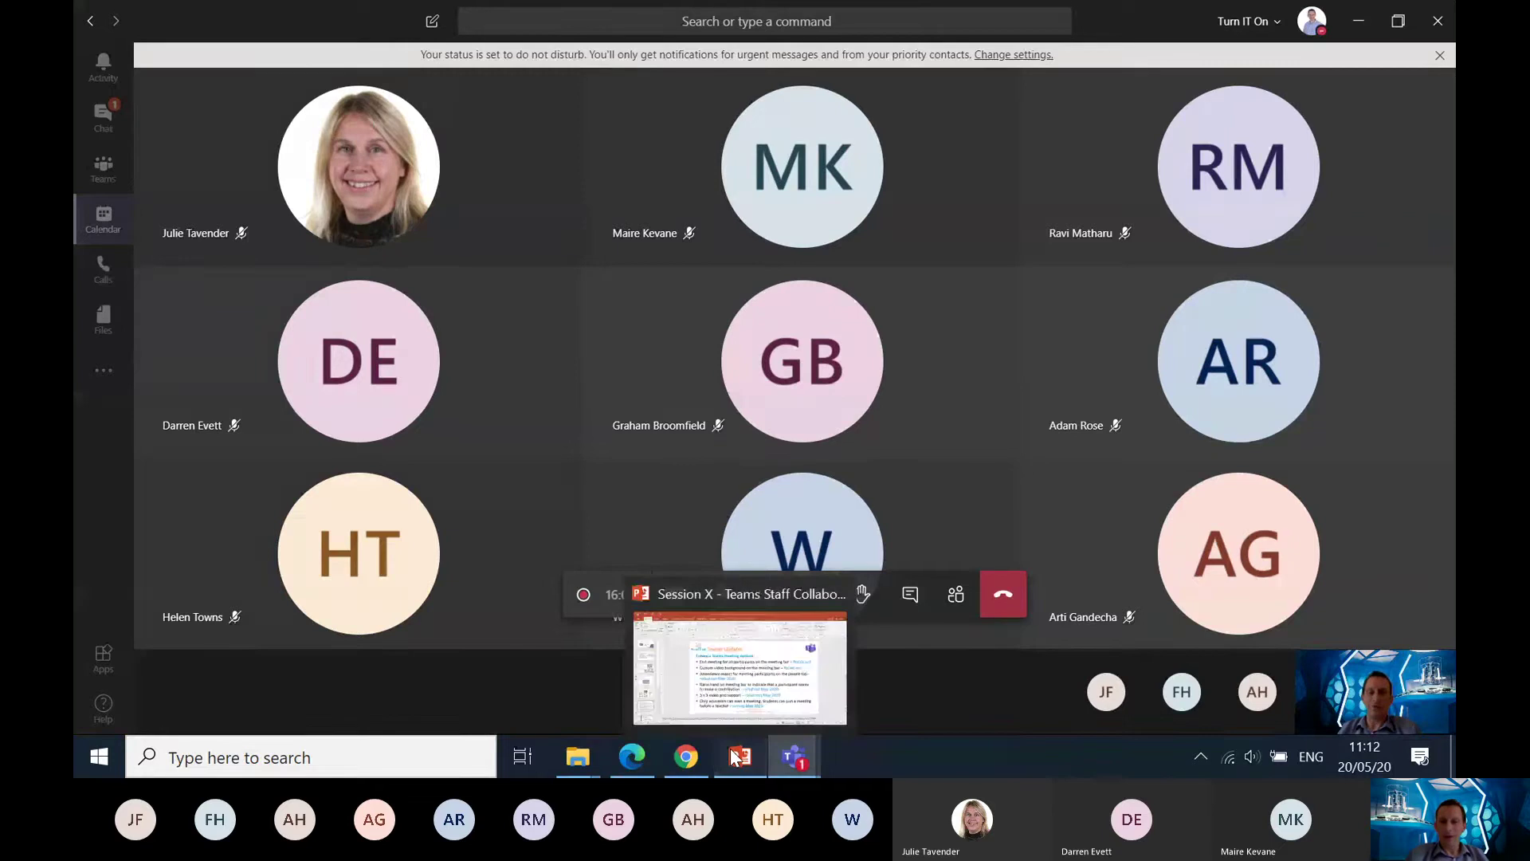
pyautogui.click(735, 757)
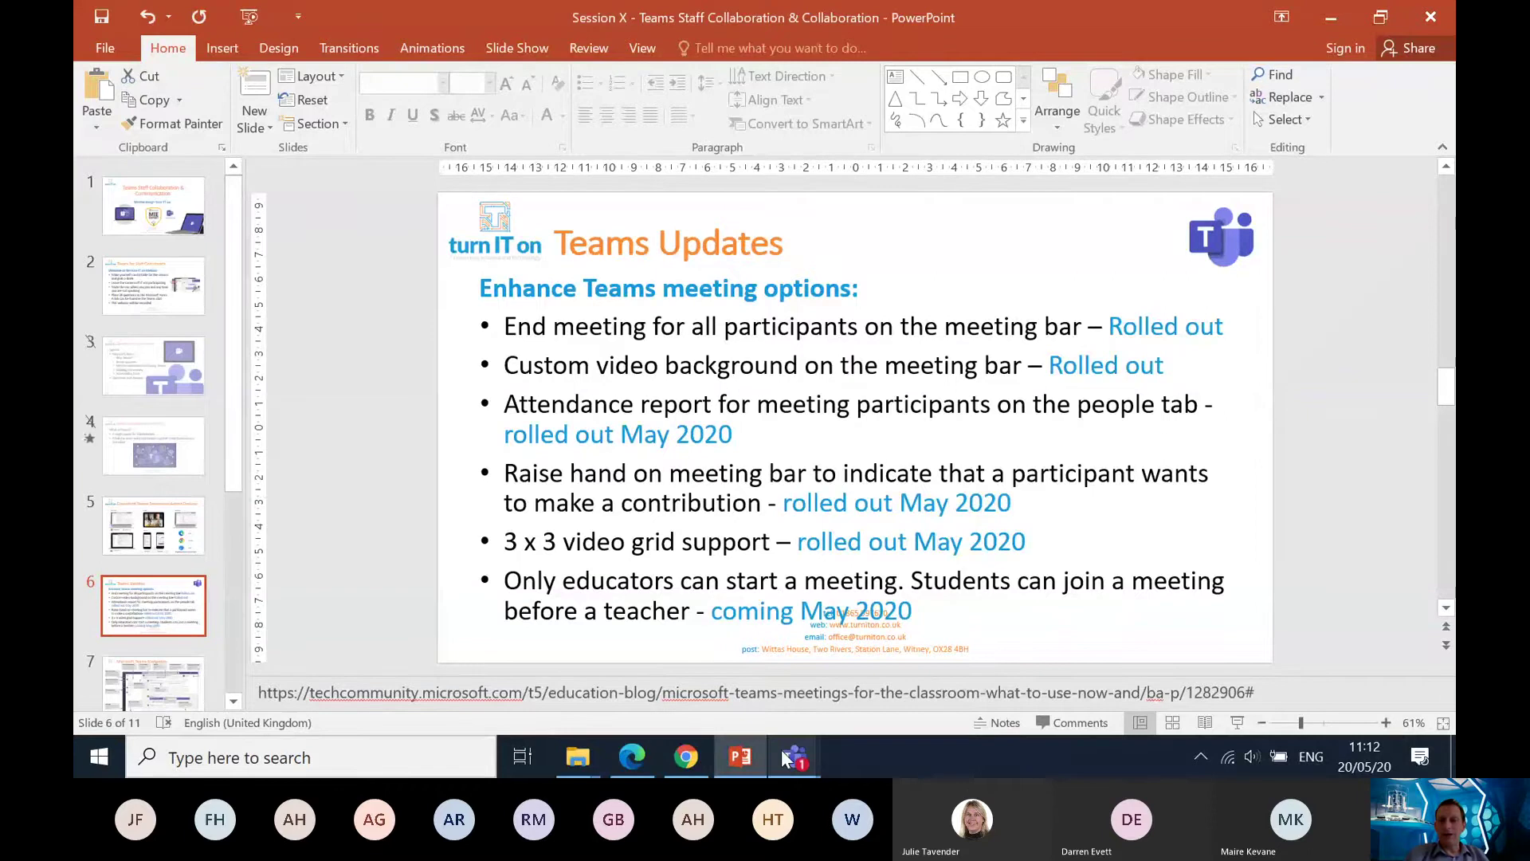
# Step: Switch to the Teams meeting and view the list of presenters and attendees, closing it when finished
pyautogui.moveTo(787, 758)
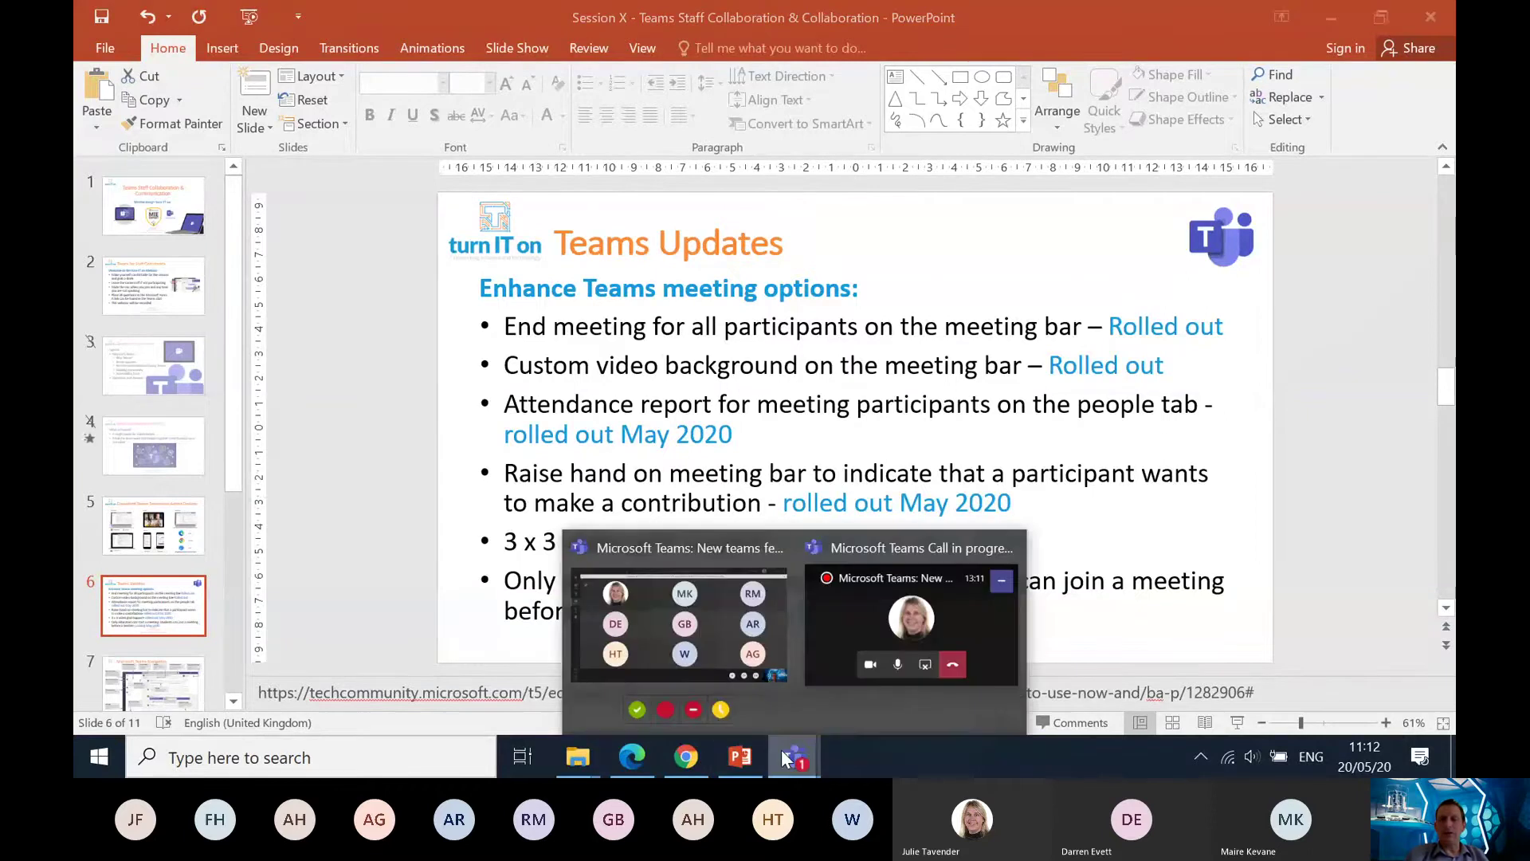
pyautogui.click(745, 666)
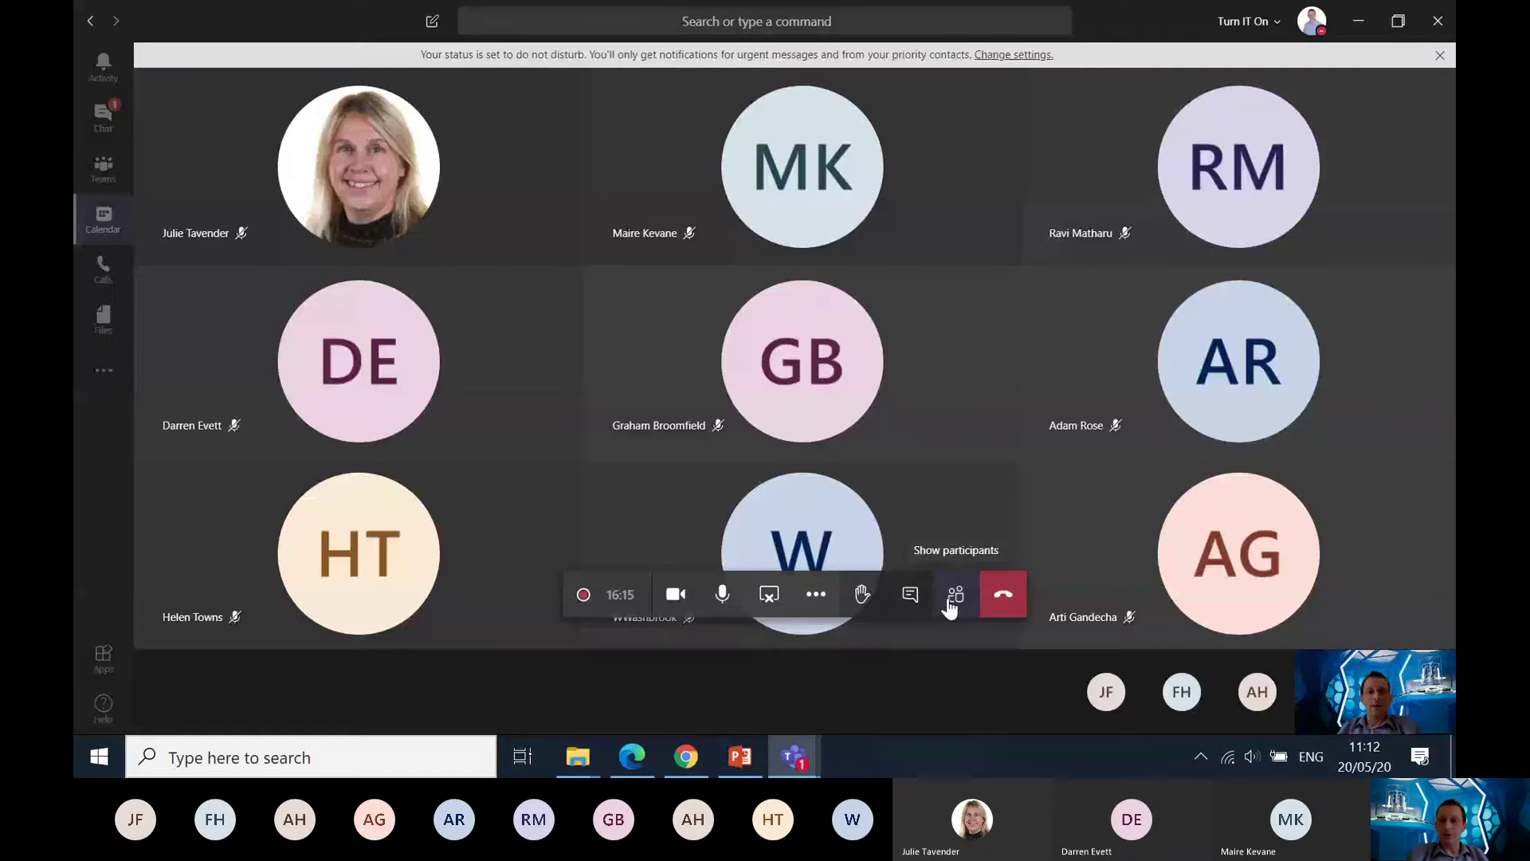
pyautogui.click(950, 606)
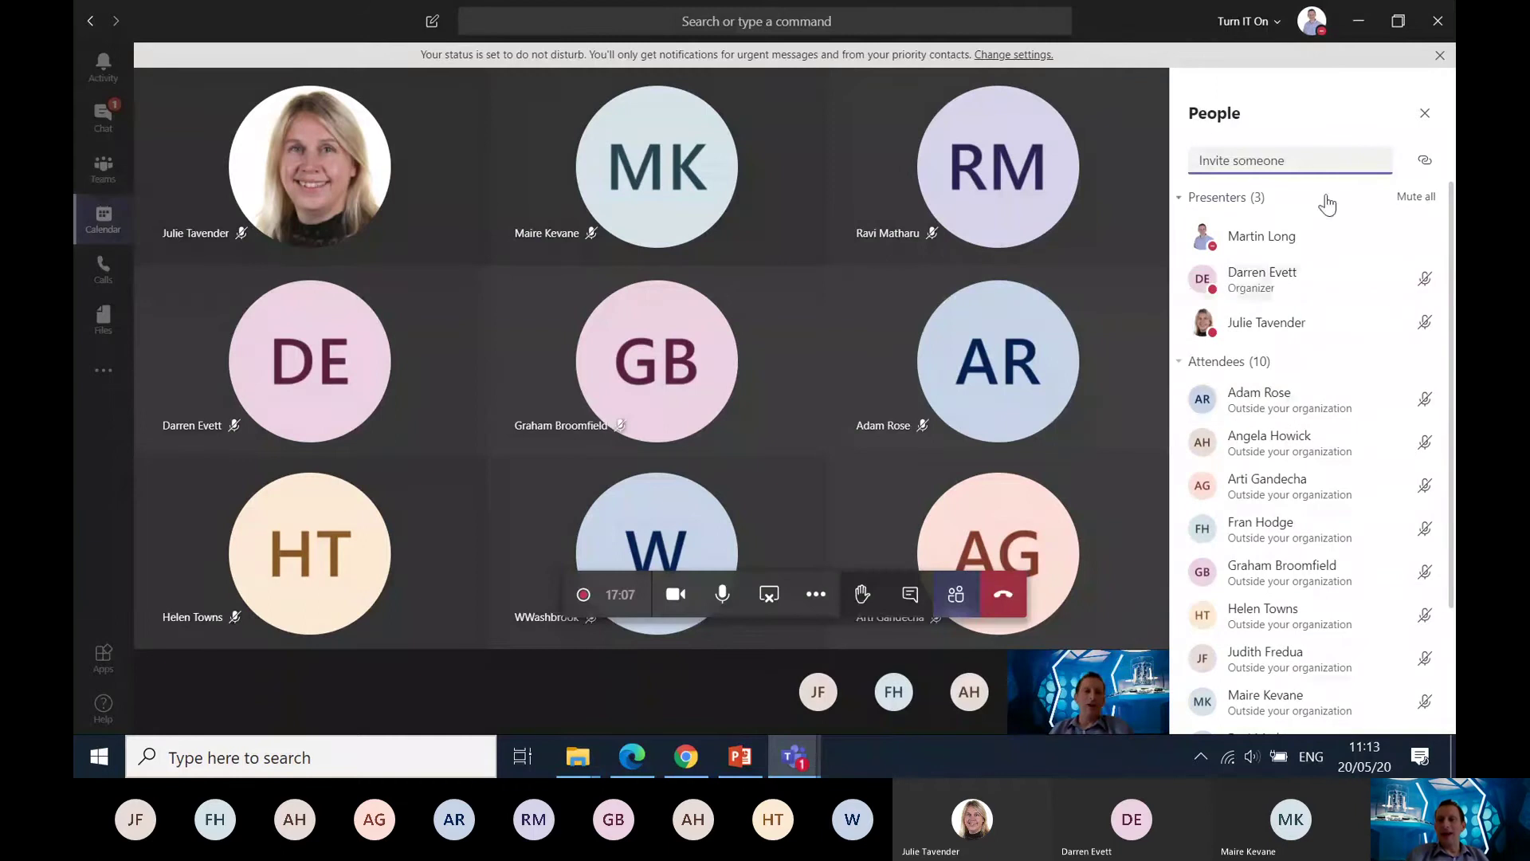
pyautogui.click(1425, 114)
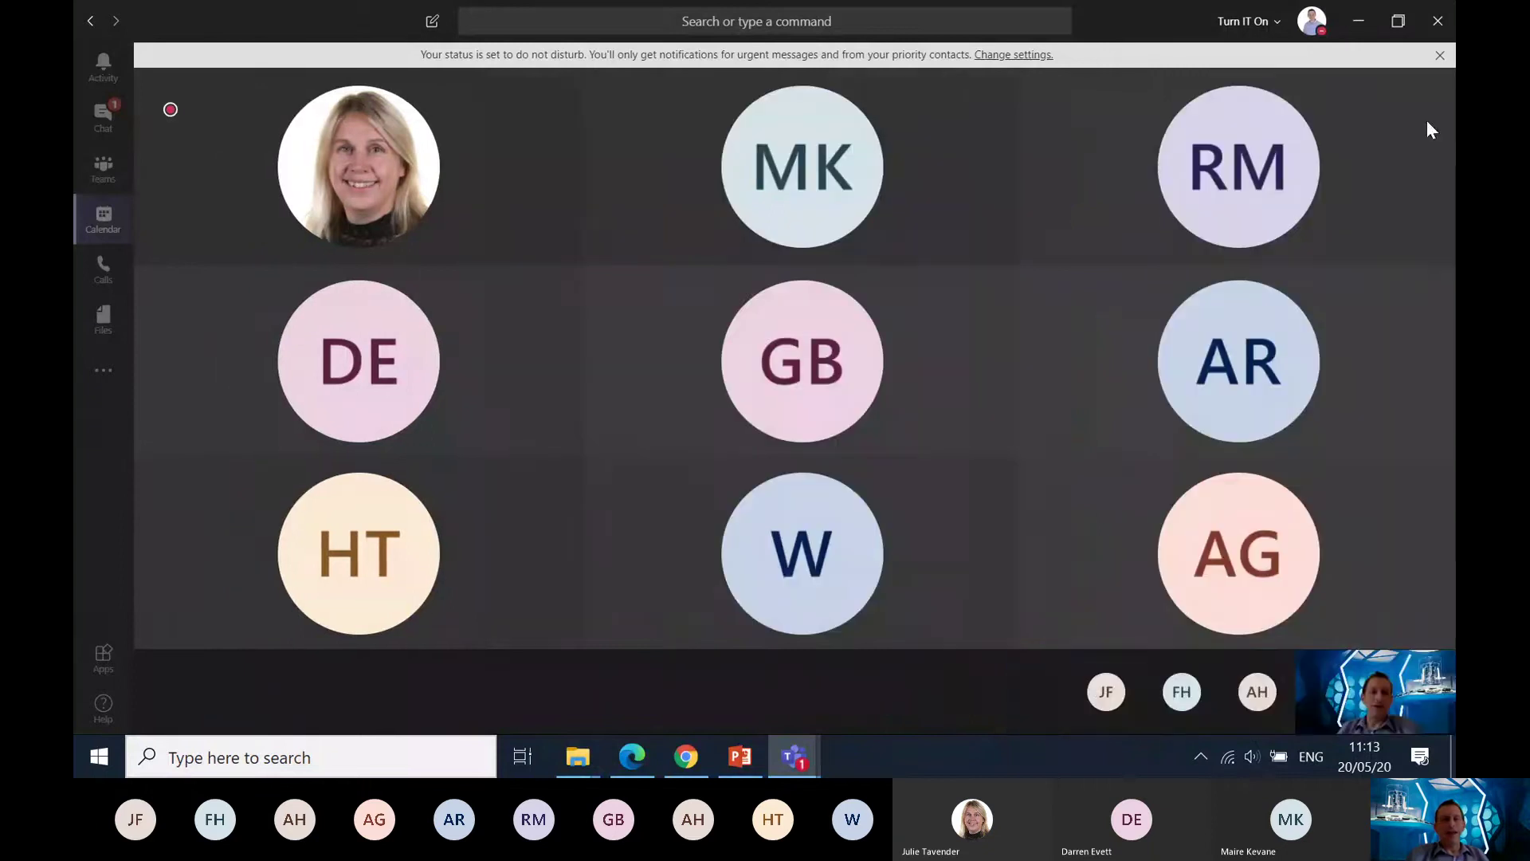
# Step: Look over the 3 x 3 video grid, and return to the Teams Updates slide in PowerPoint
pyautogui.moveTo(1064, 275)
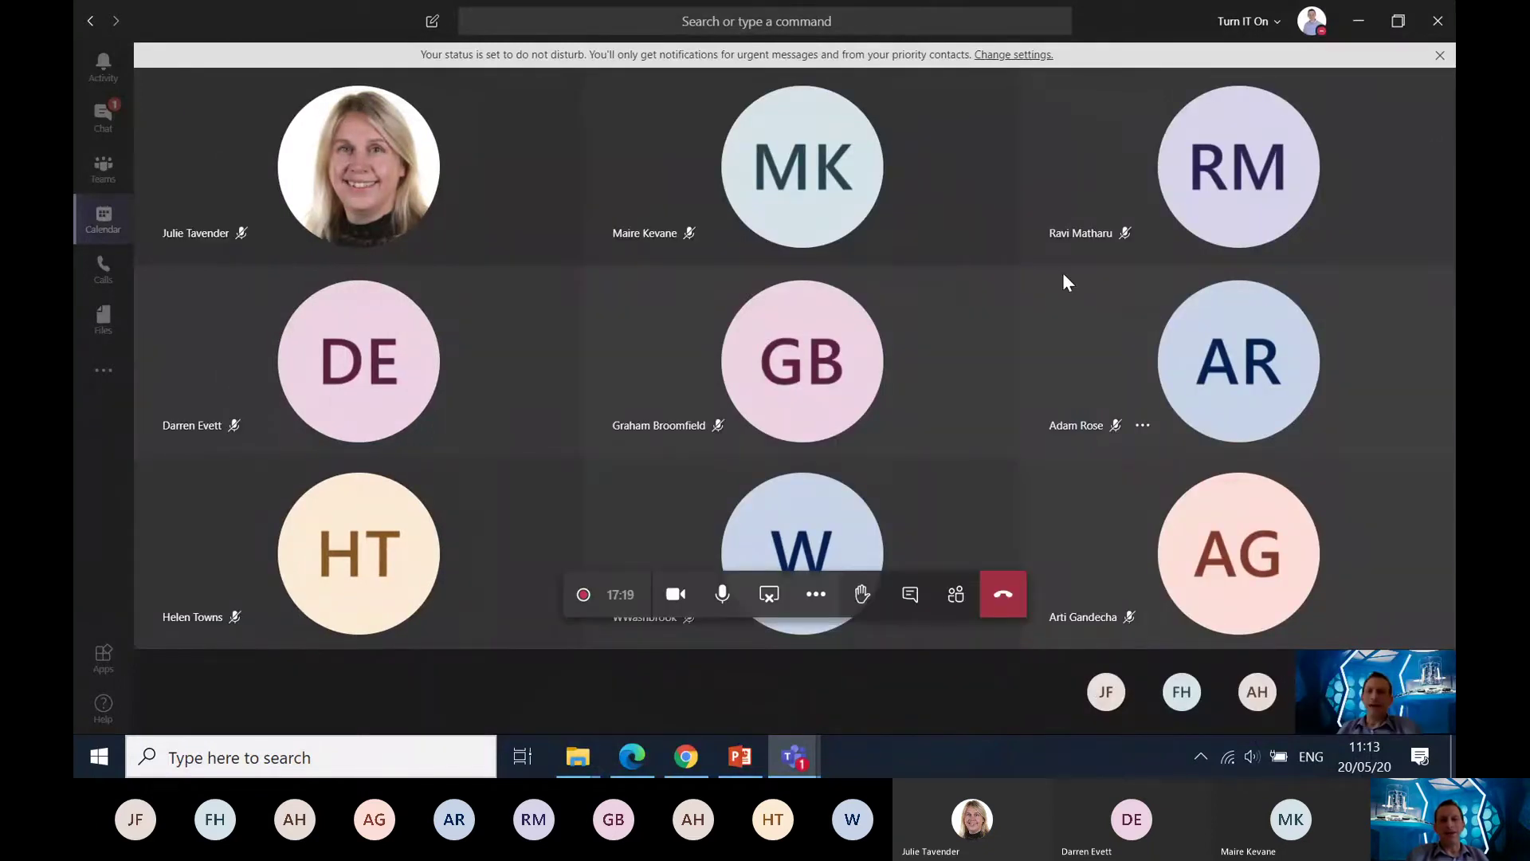
pyautogui.moveTo(985, 292)
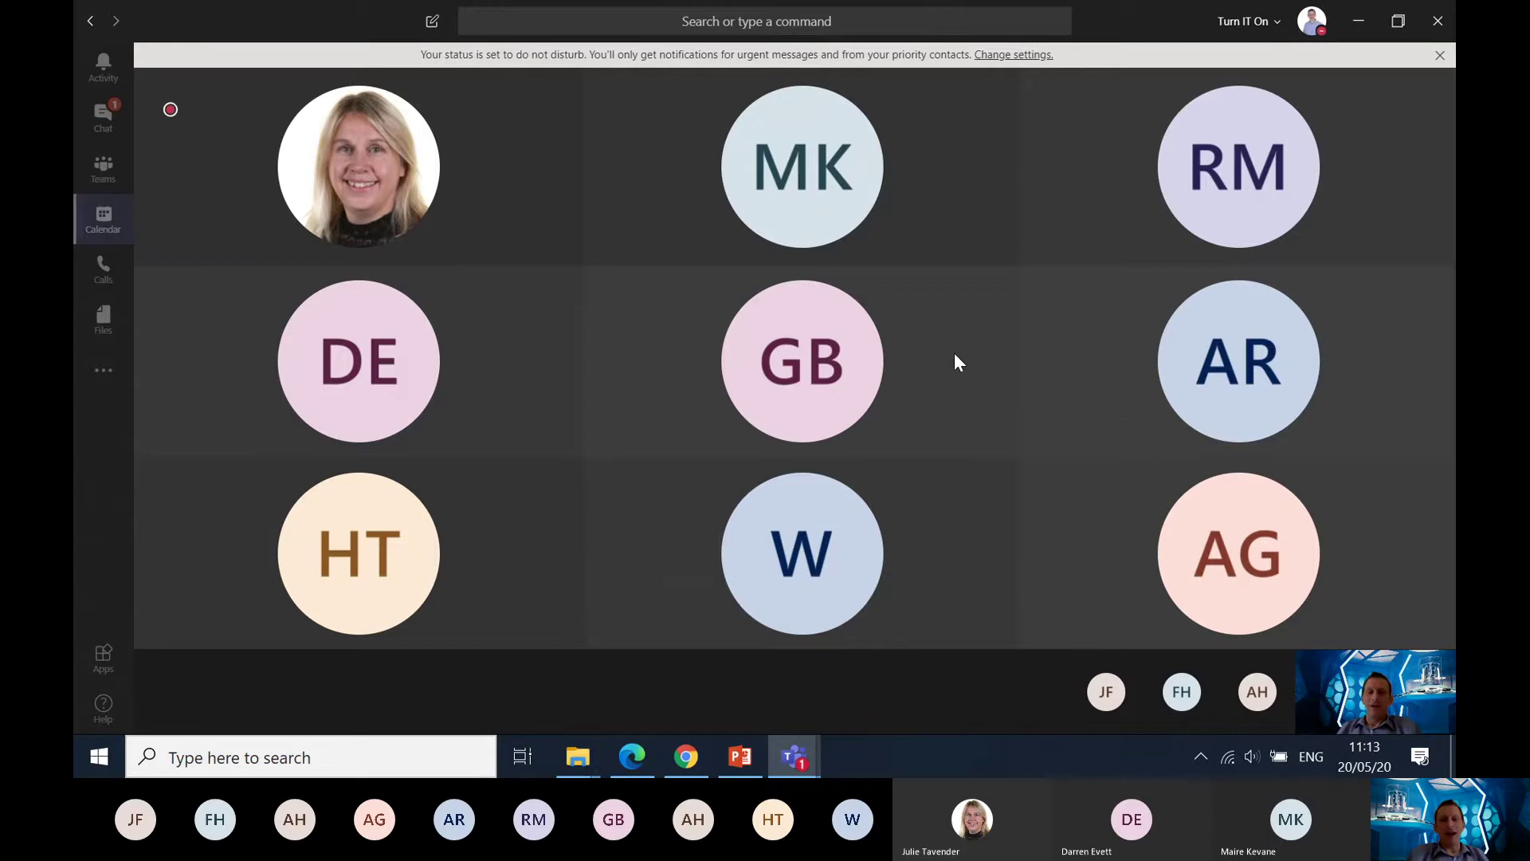
pyautogui.moveTo(794, 755)
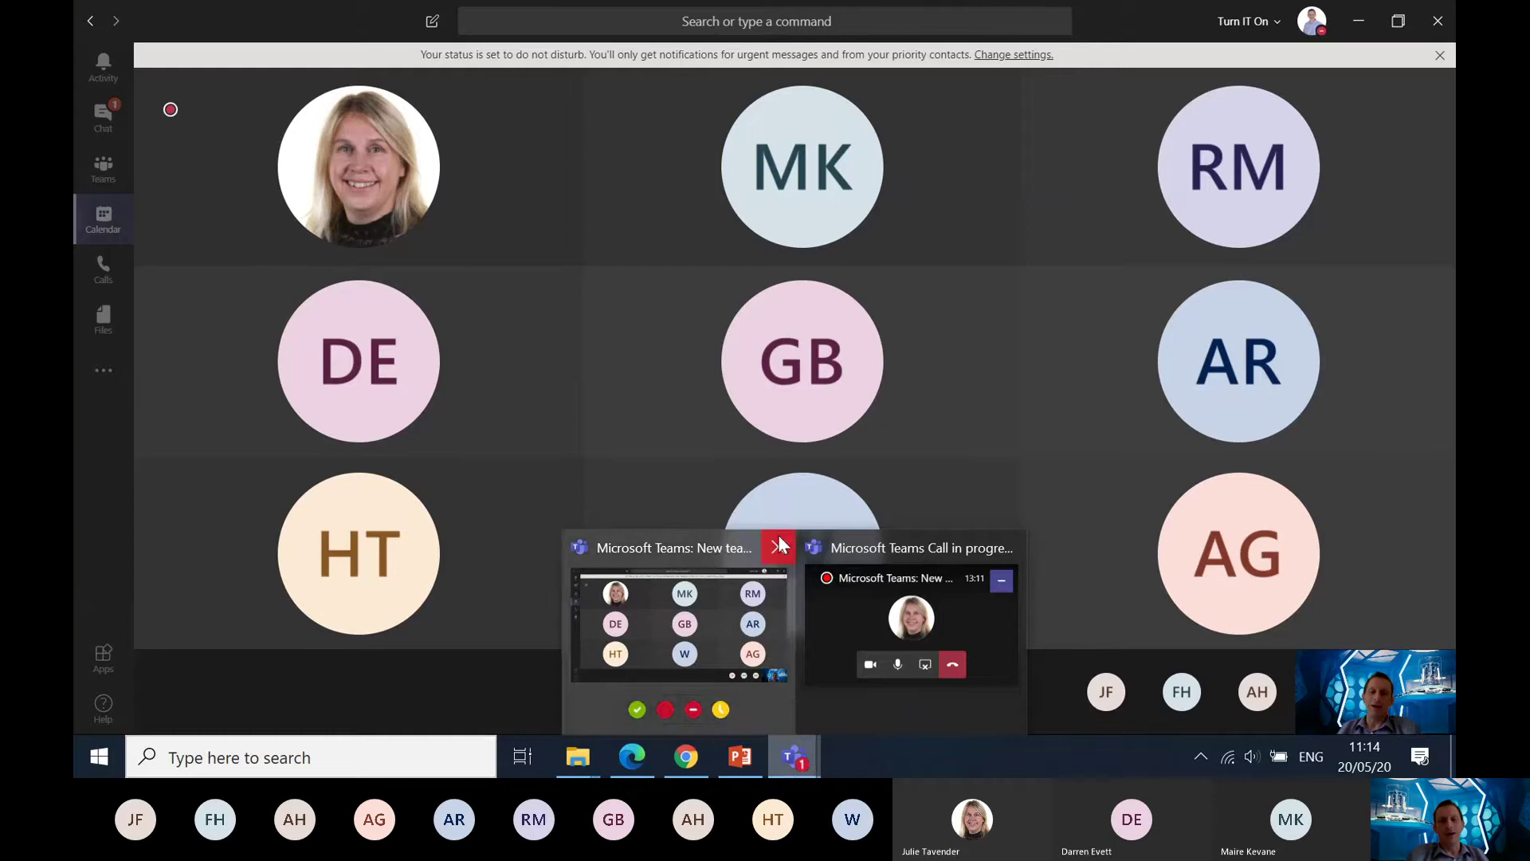
pyautogui.moveTo(724, 773)
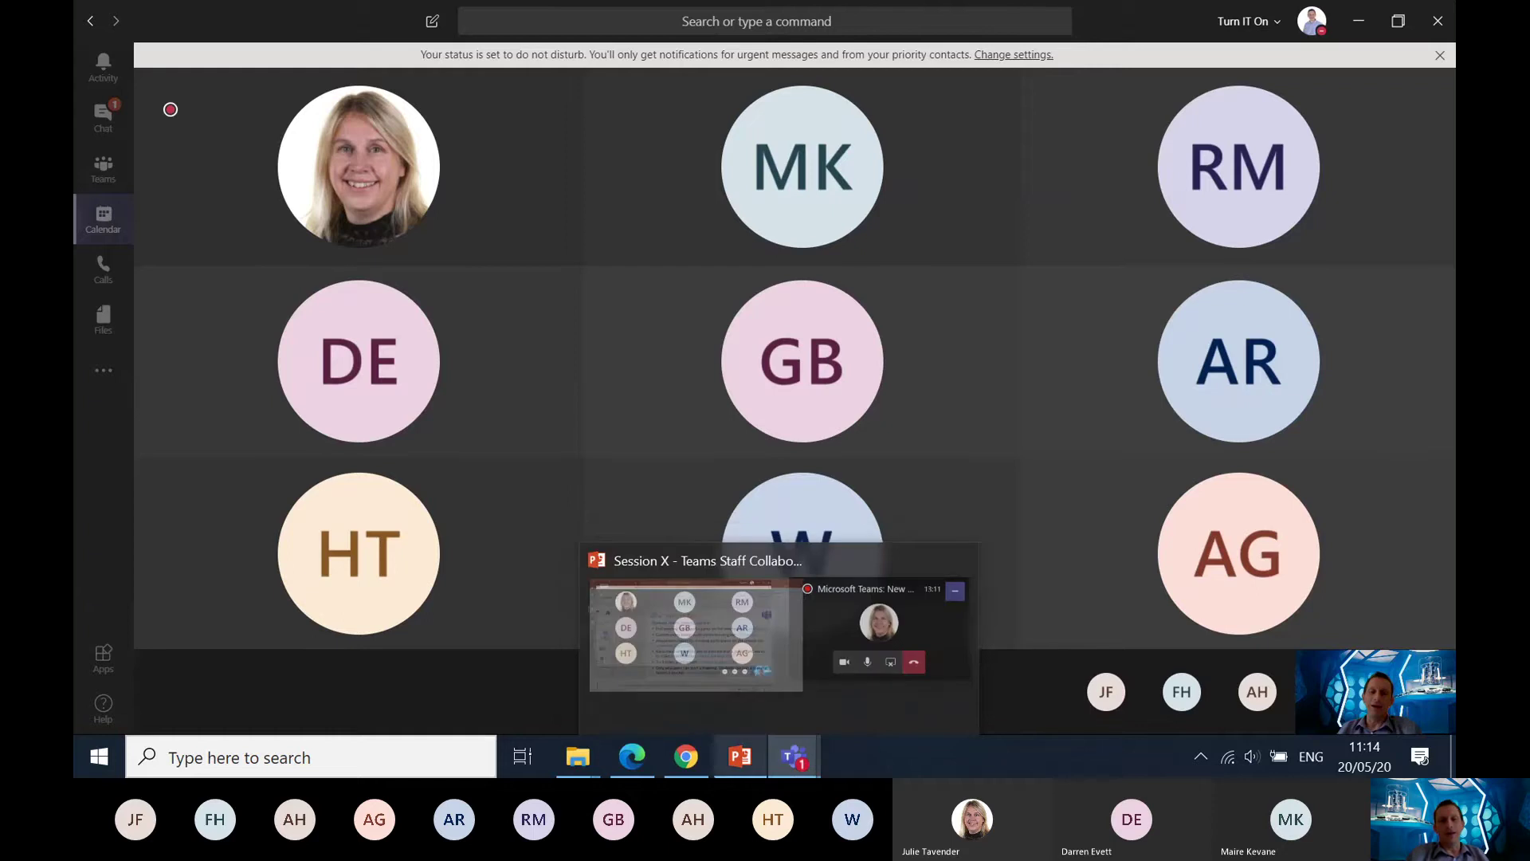
pyautogui.click(724, 772)
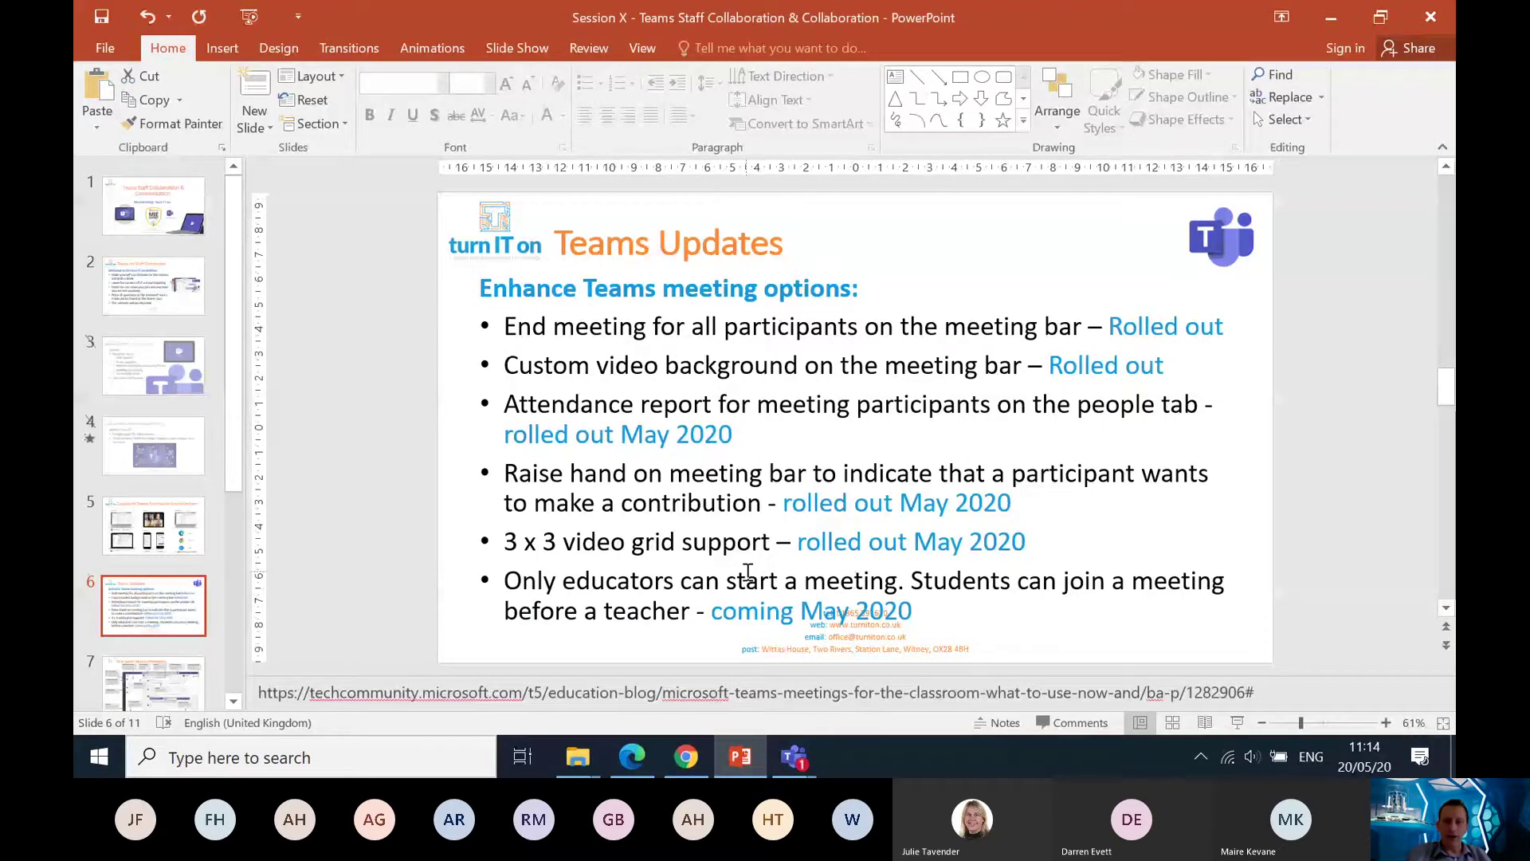
# Step: Return to the Teams meeting and show its additional actions, the participant list and the options for a single participant
pyautogui.hotkey('alt', 'Tab')
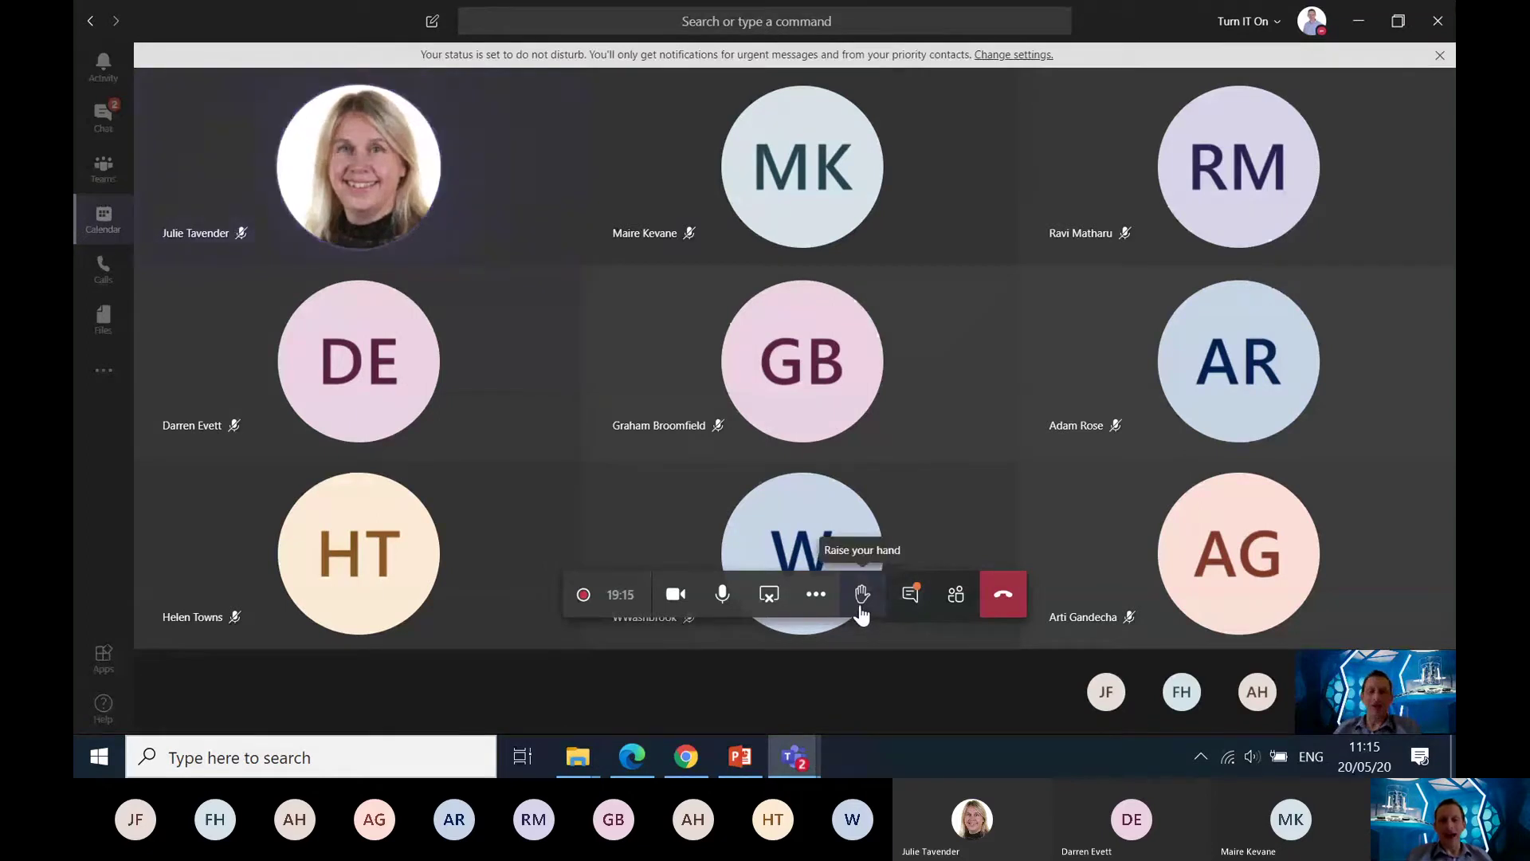
pyautogui.click(816, 611)
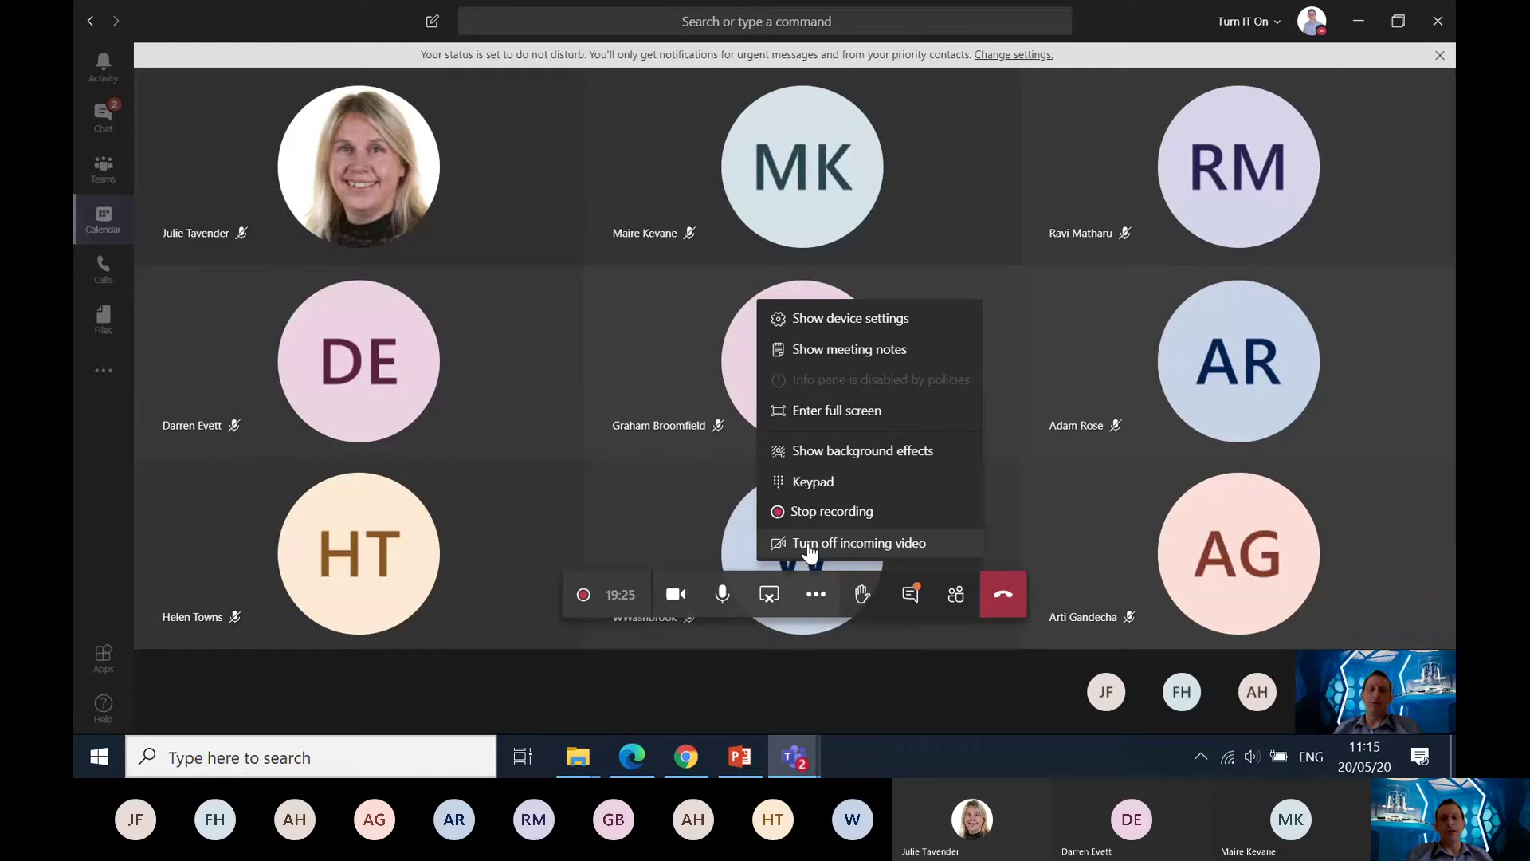
pyautogui.click(954, 596)
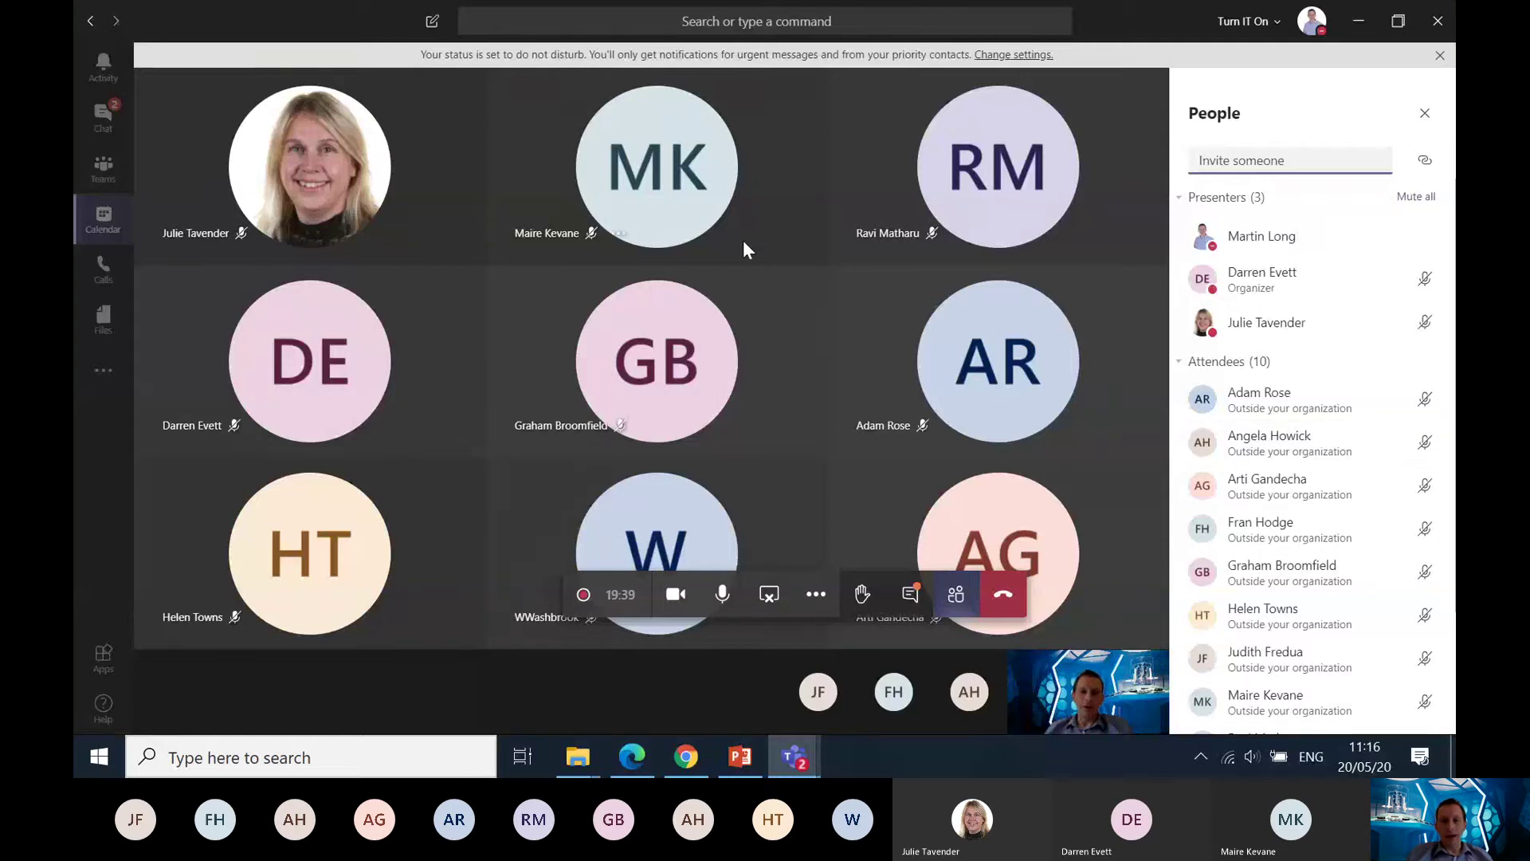
pyautogui.click(616, 246)
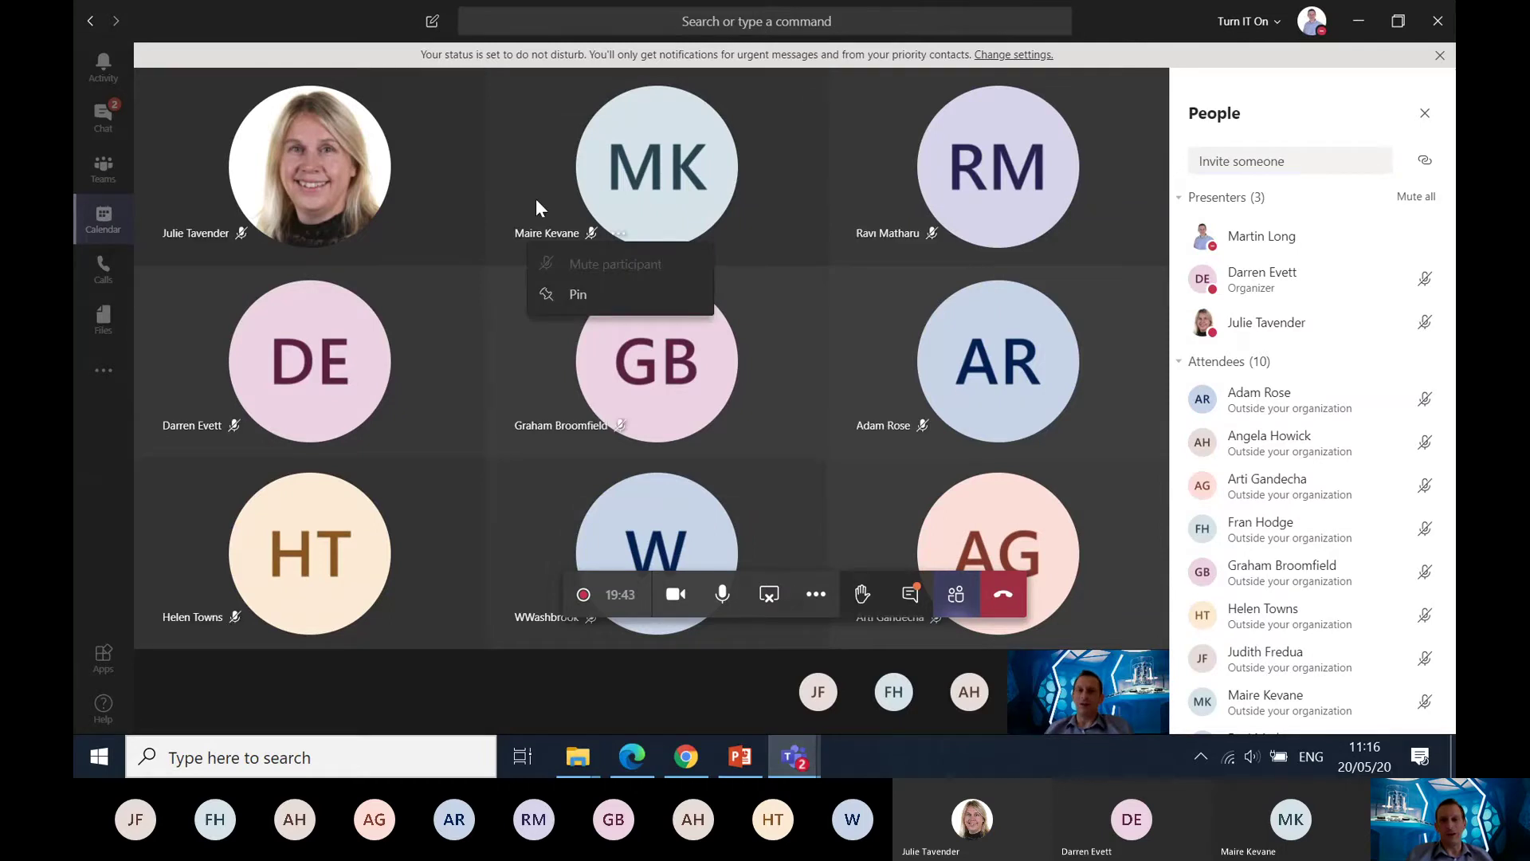
pyautogui.click(1425, 114)
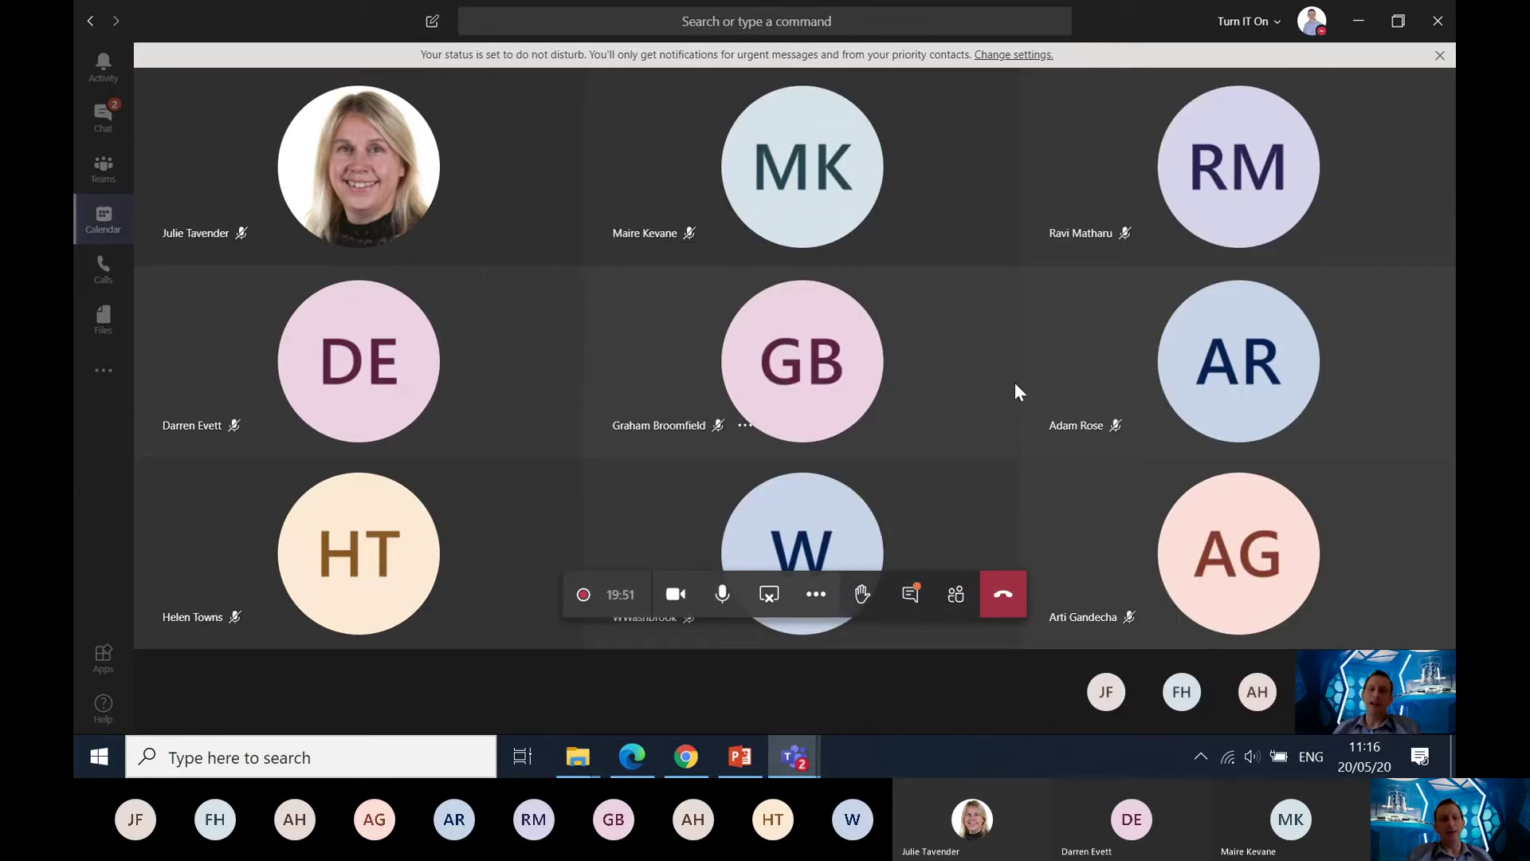
# Step: Bring the Teams Updates slide in PowerPoint back on screen
pyautogui.moveTo(625, 424)
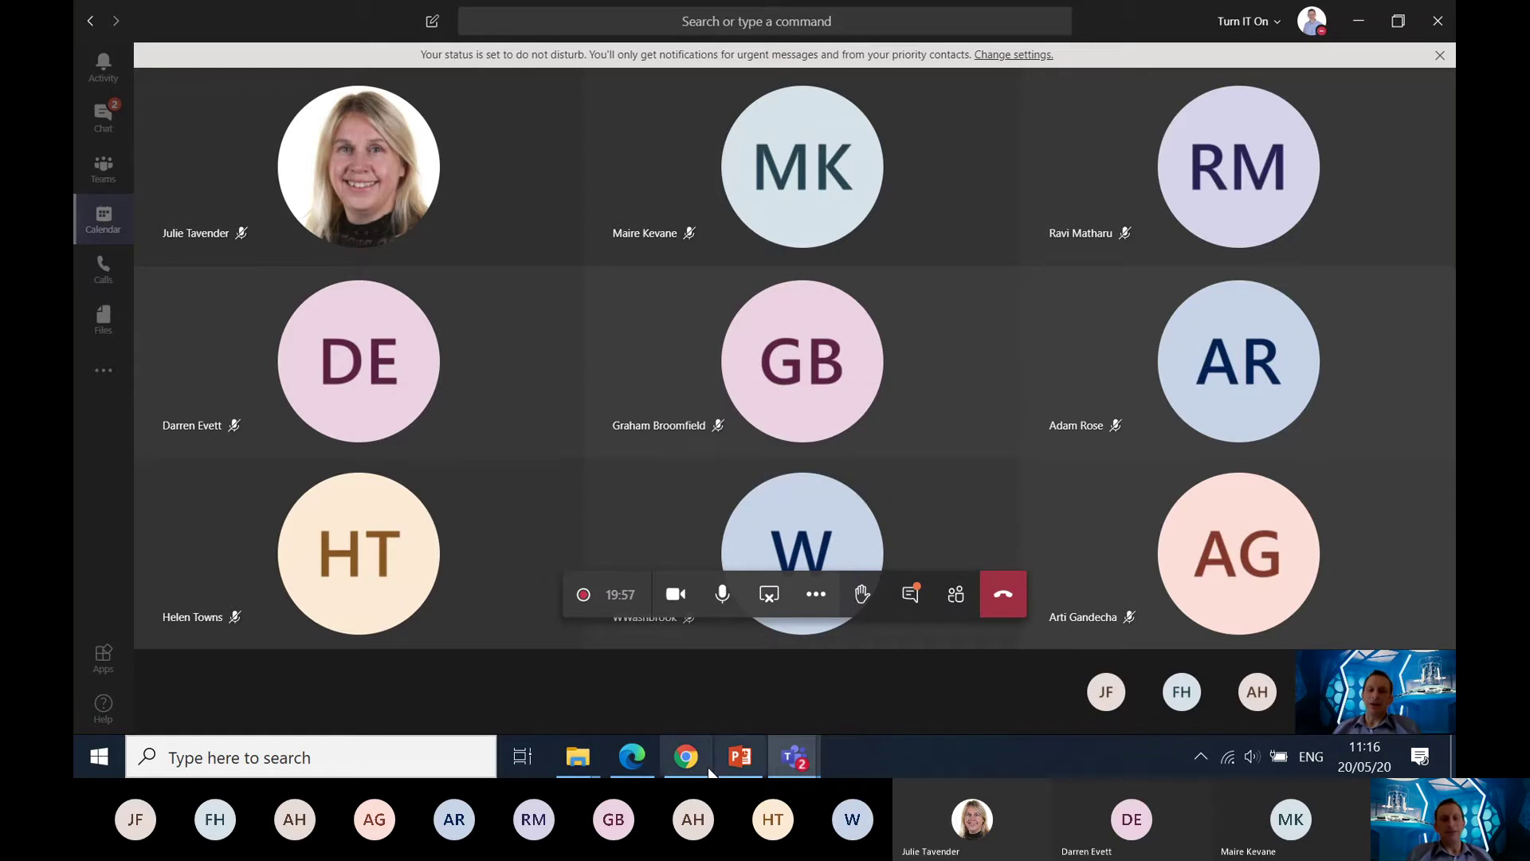
pyautogui.moveTo(735, 777)
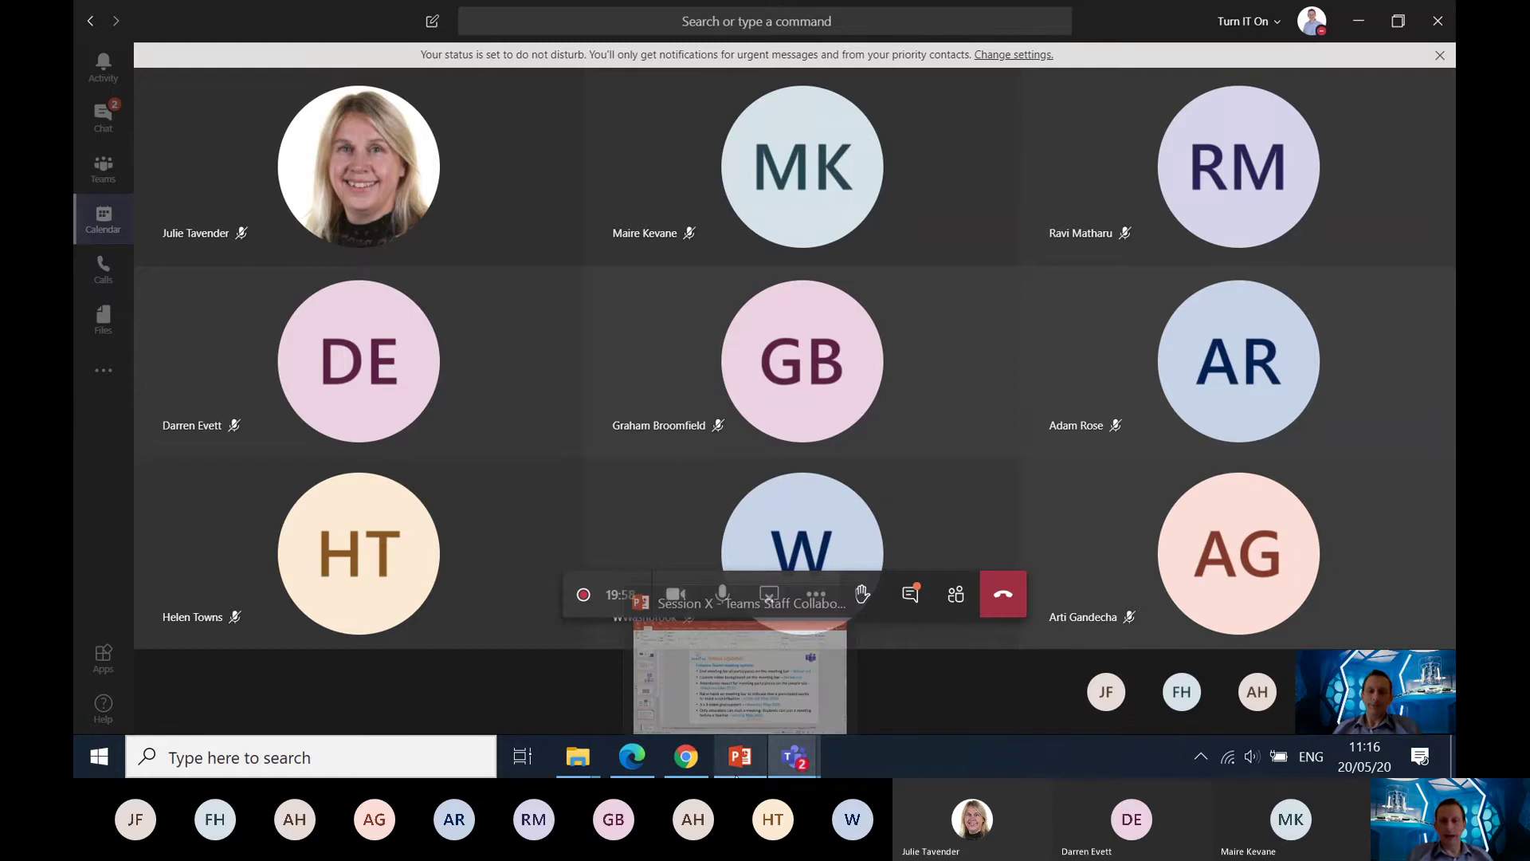
pyautogui.click(736, 775)
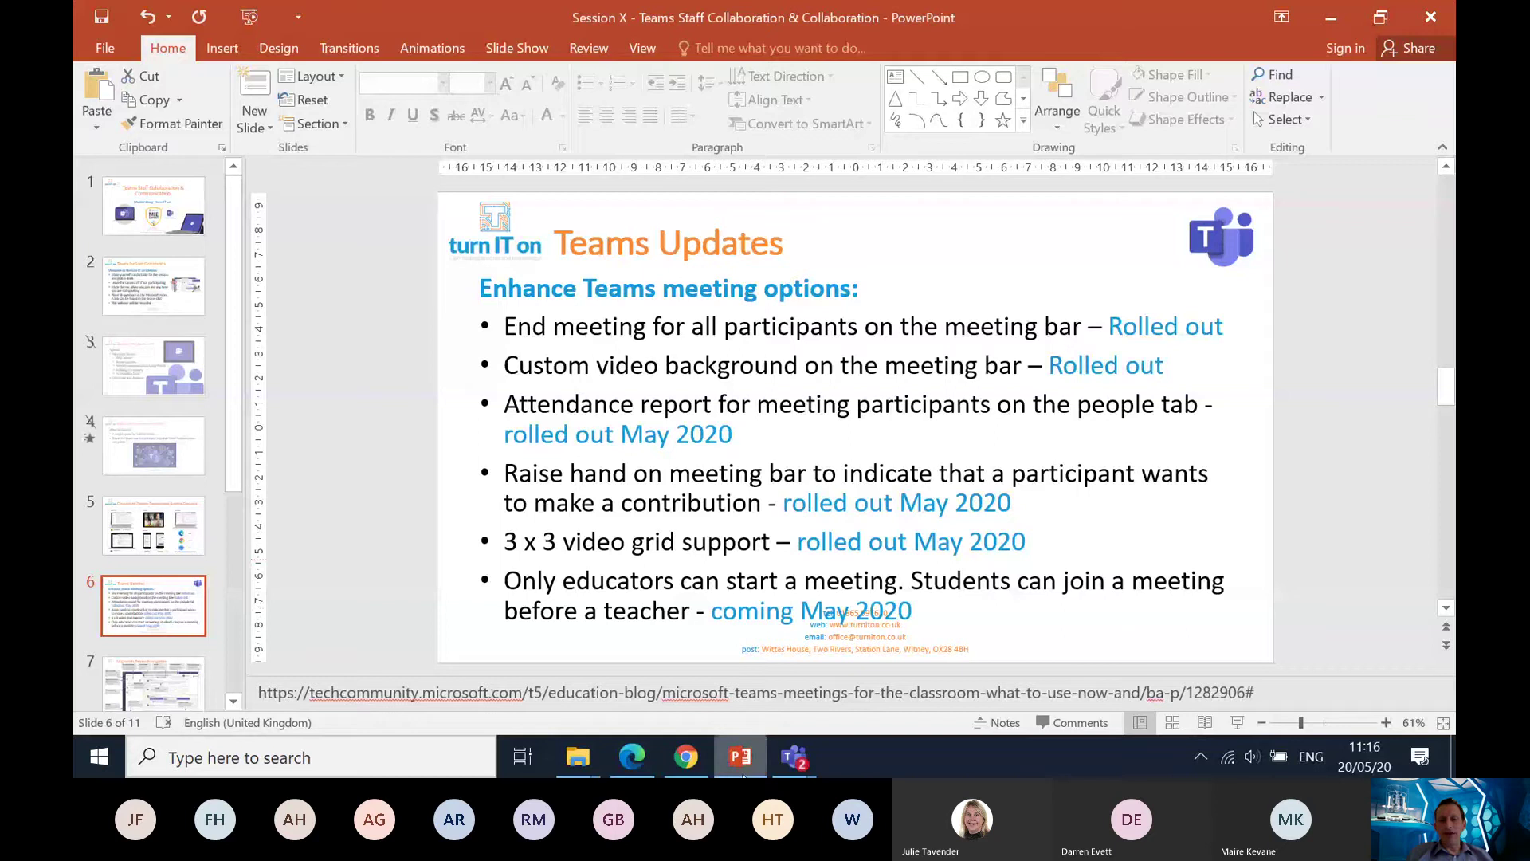
# Step: Switch from PowerPoint back to the Teams meeting's video grid
pyautogui.moveTo(797, 765)
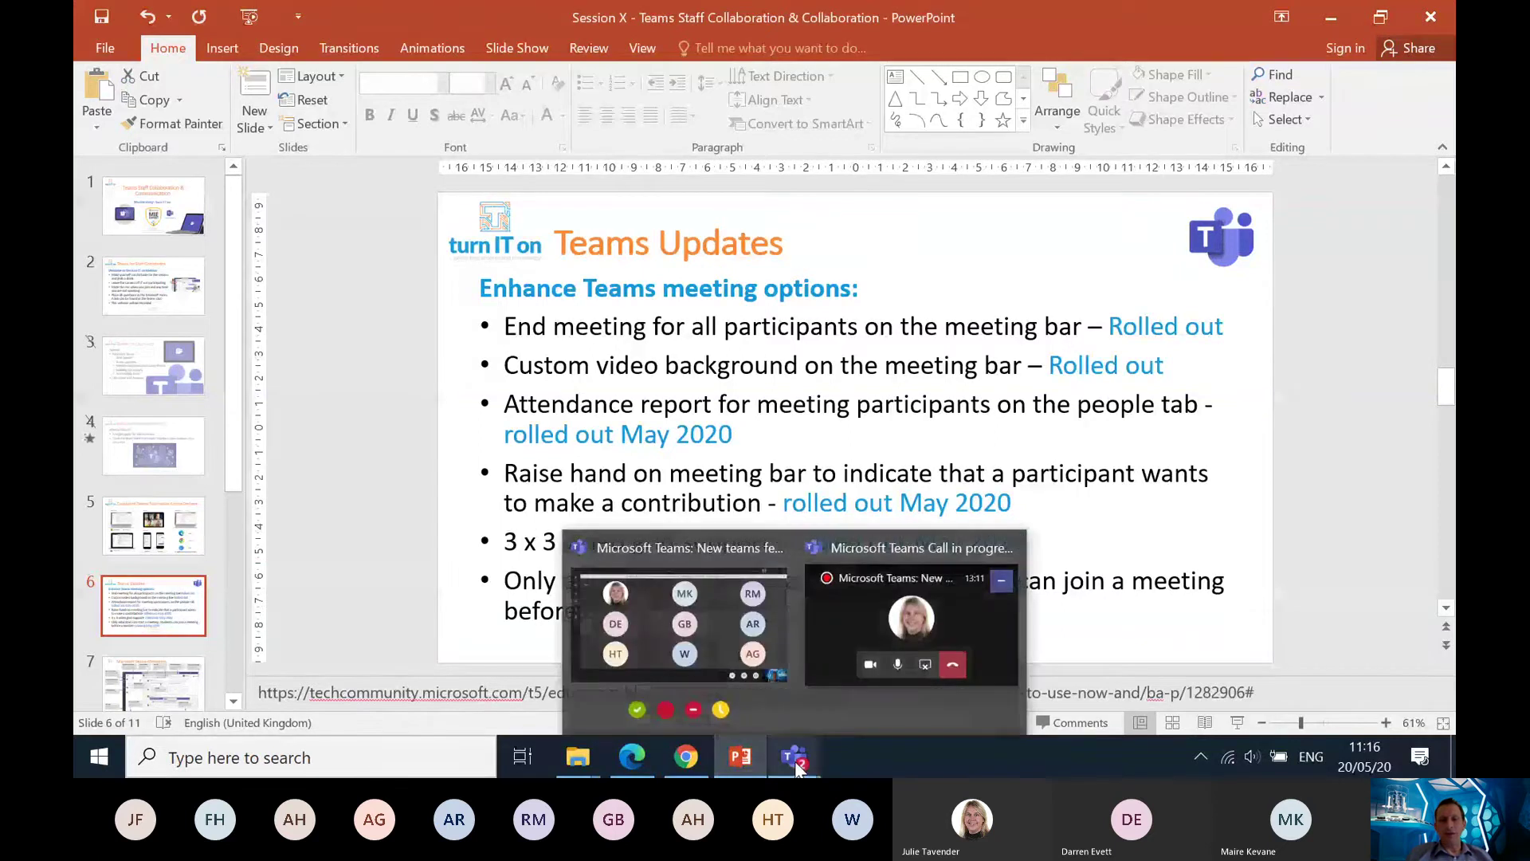
pyautogui.click(735, 624)
pyautogui.moveTo(762, 495)
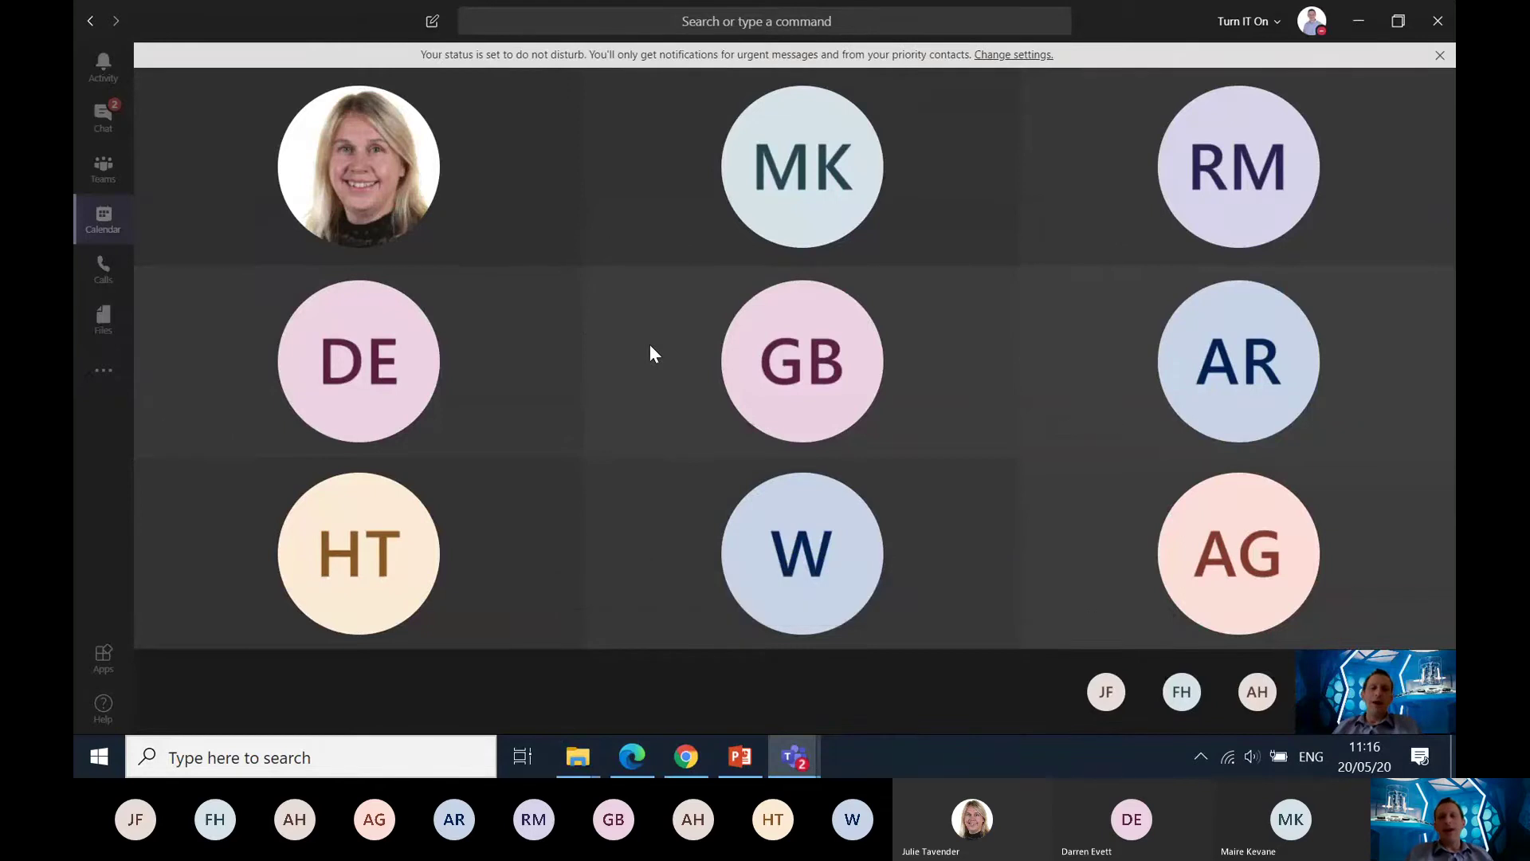
# Step: Close and reopen the Microsoft 365 app launcher on the GDPR Services SharePoint site in Edge
pyautogui.moveTo(803, 555)
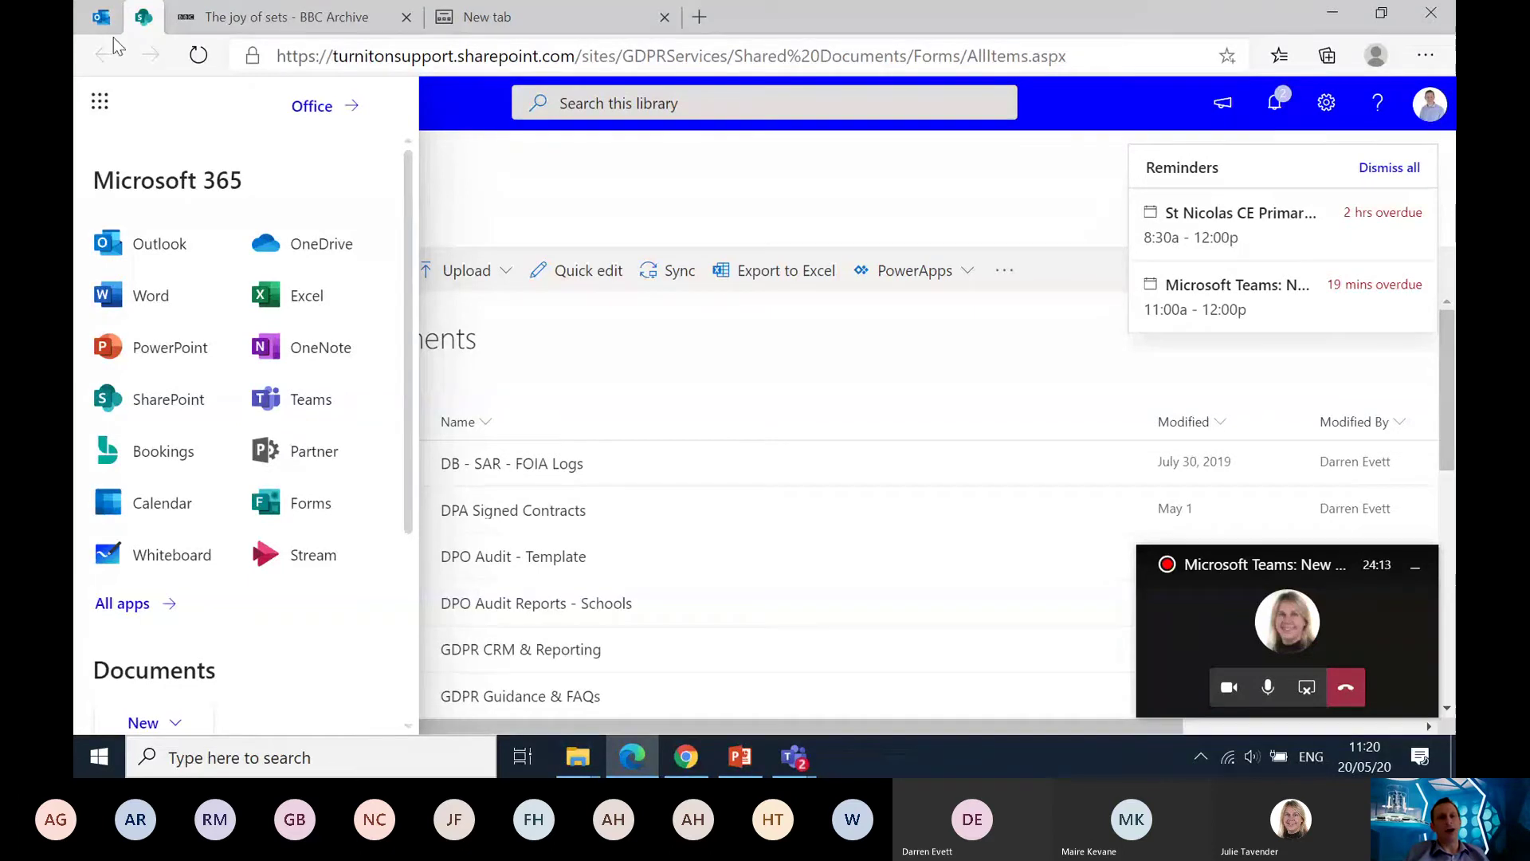
pyautogui.click(95, 115)
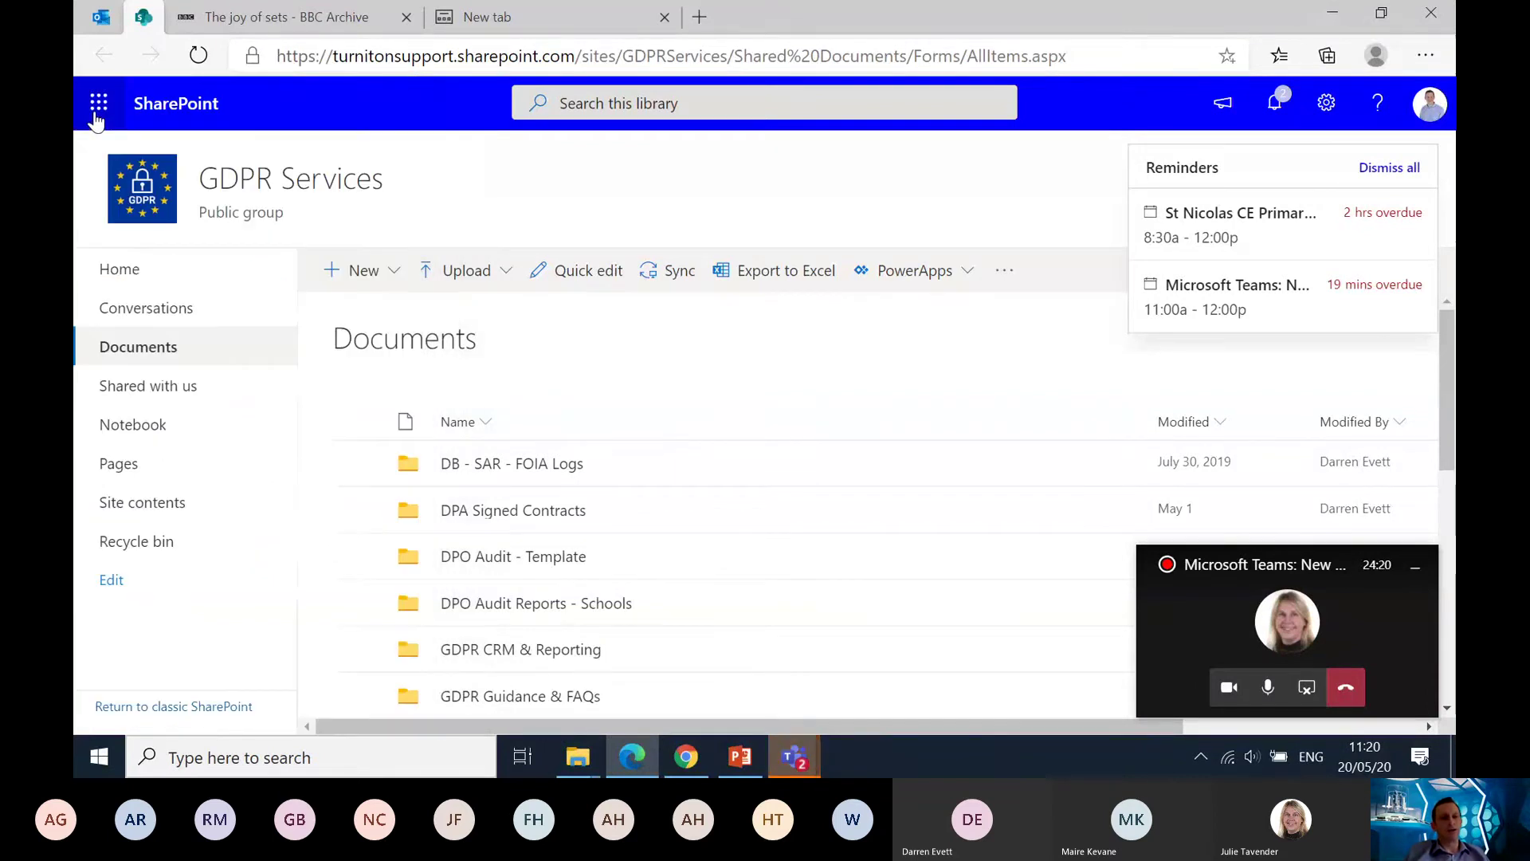
pyautogui.click(96, 115)
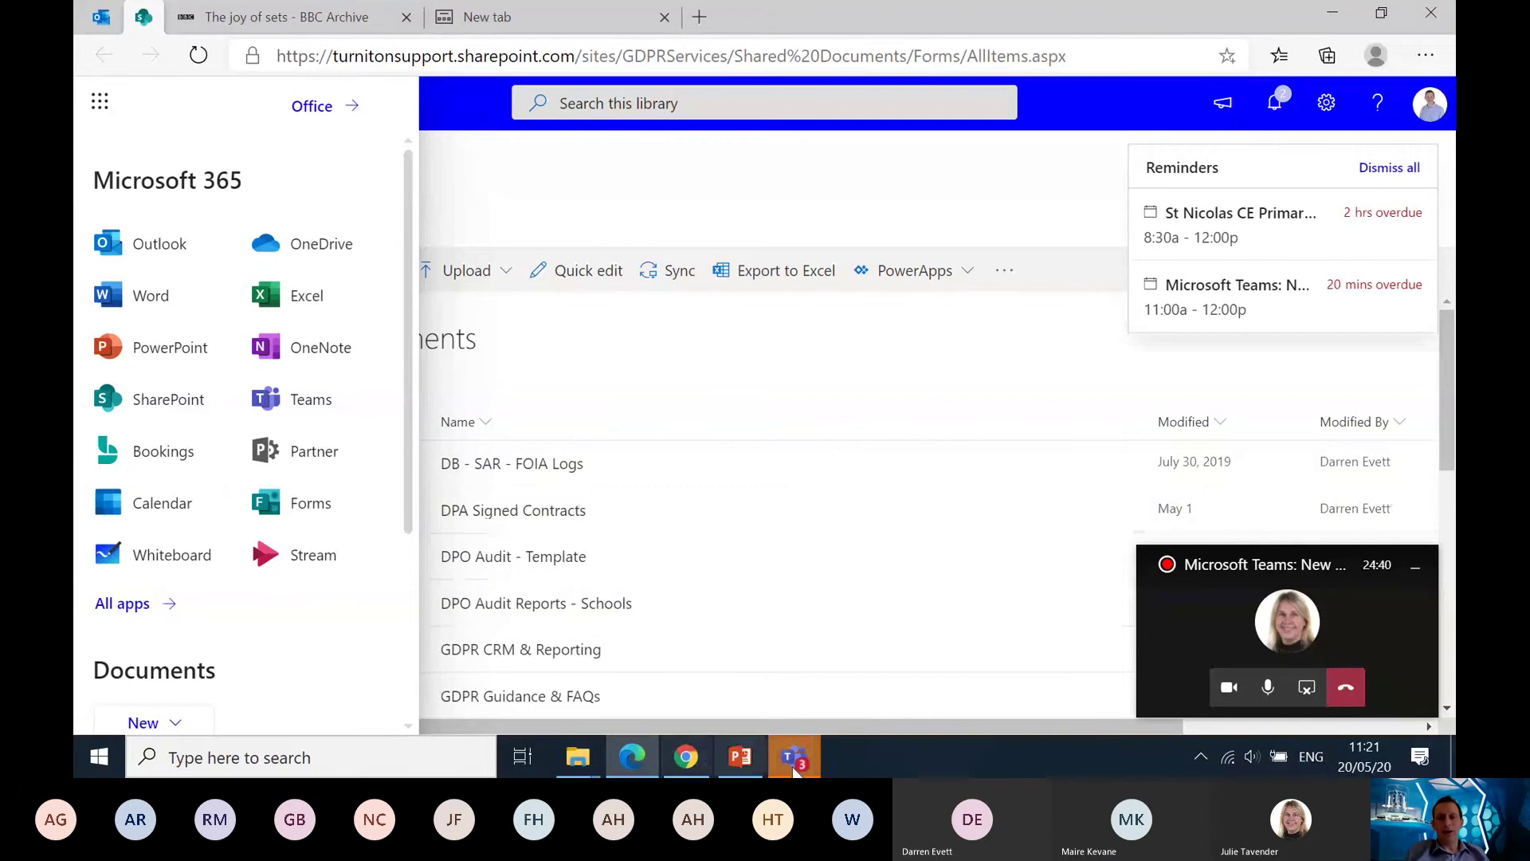
# Step: Switch to the Teams calendar and start a new meeting on Wednesday 20 May 2020 at 12:00 PM
pyautogui.moveTo(794, 765)
pyautogui.click(678, 638)
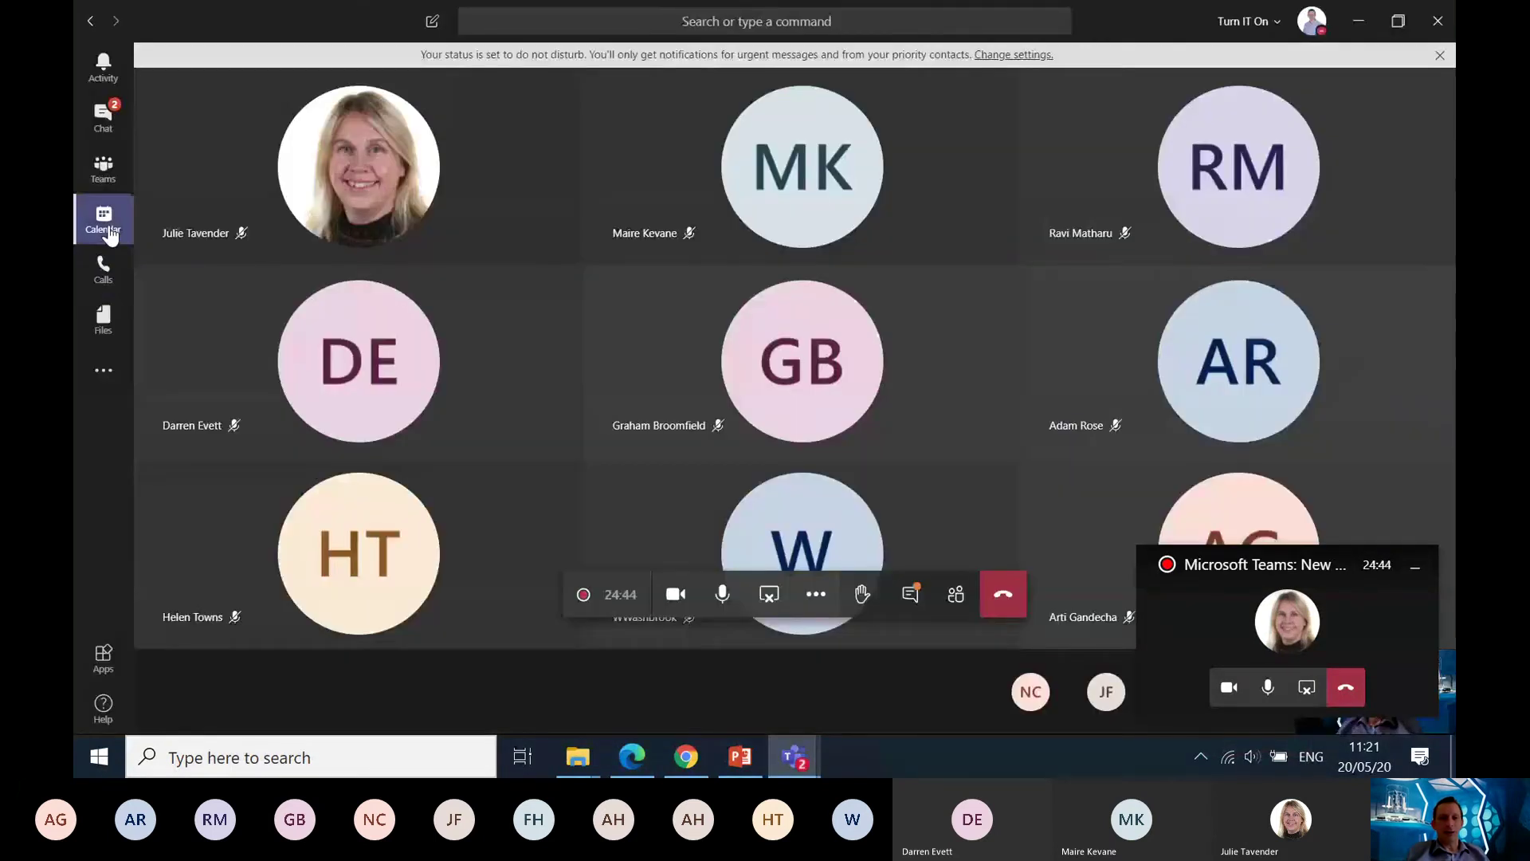
pyautogui.click(104, 222)
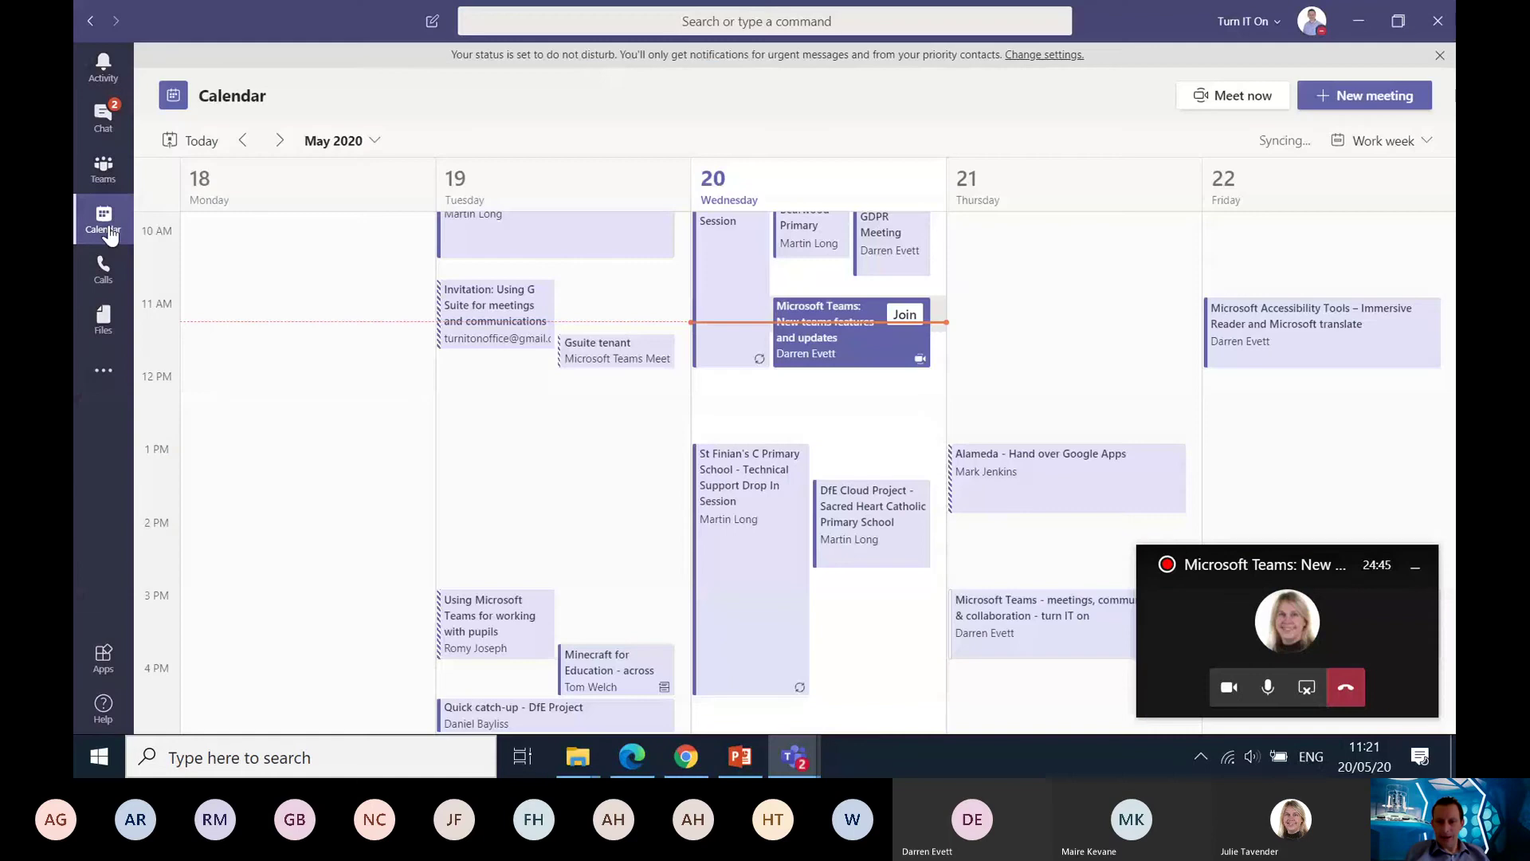
pyautogui.click(847, 389)
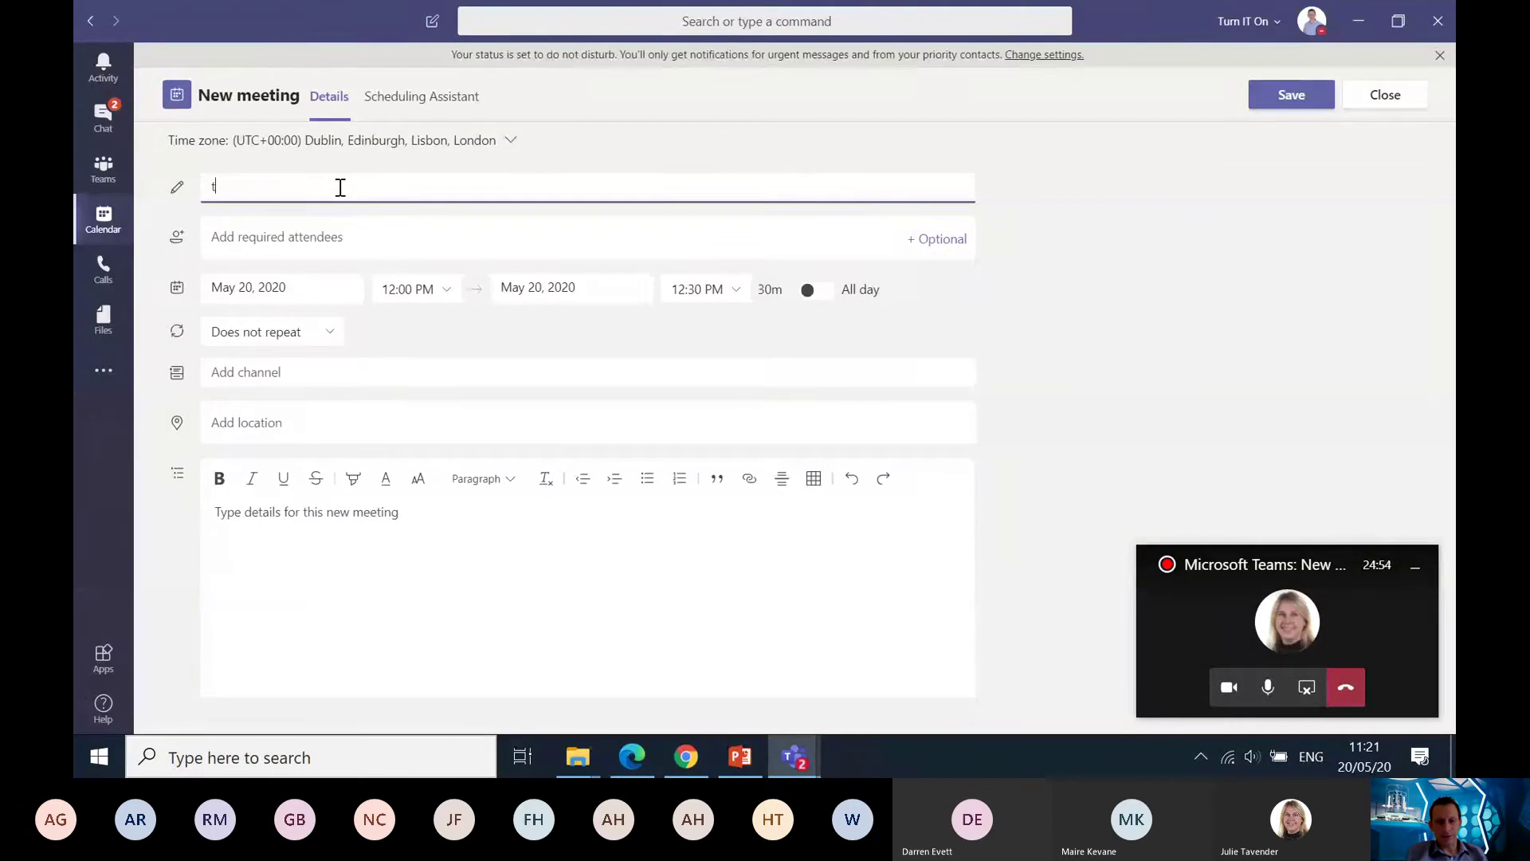
# Step: Title the meeting Test and add the colleague from the suggested matches as a required attendee
pyautogui.write('Test')
pyautogui.click(350, 239)
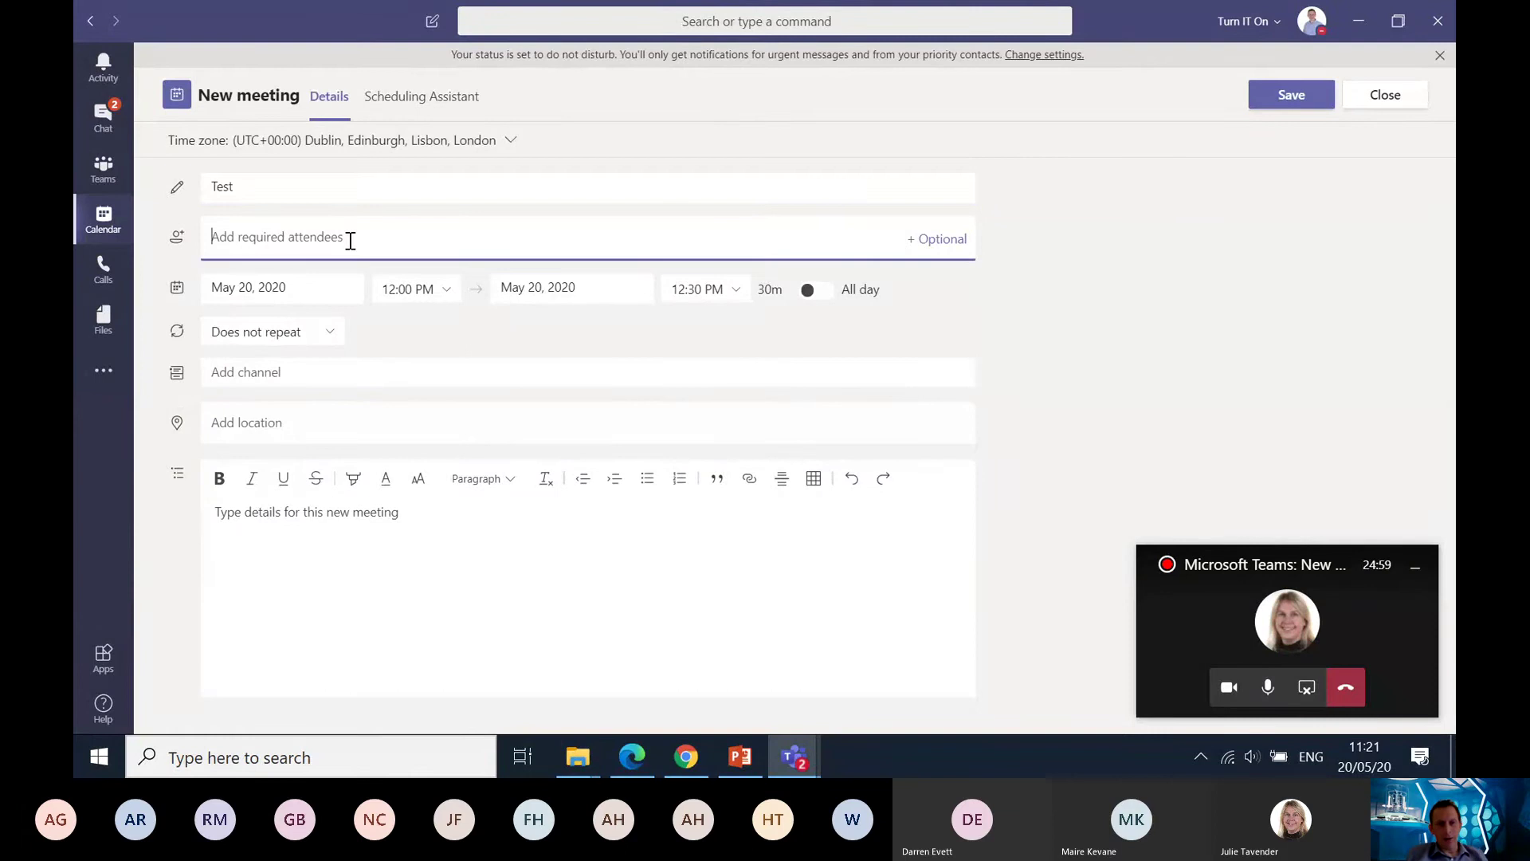
pyautogui.write('Ju')
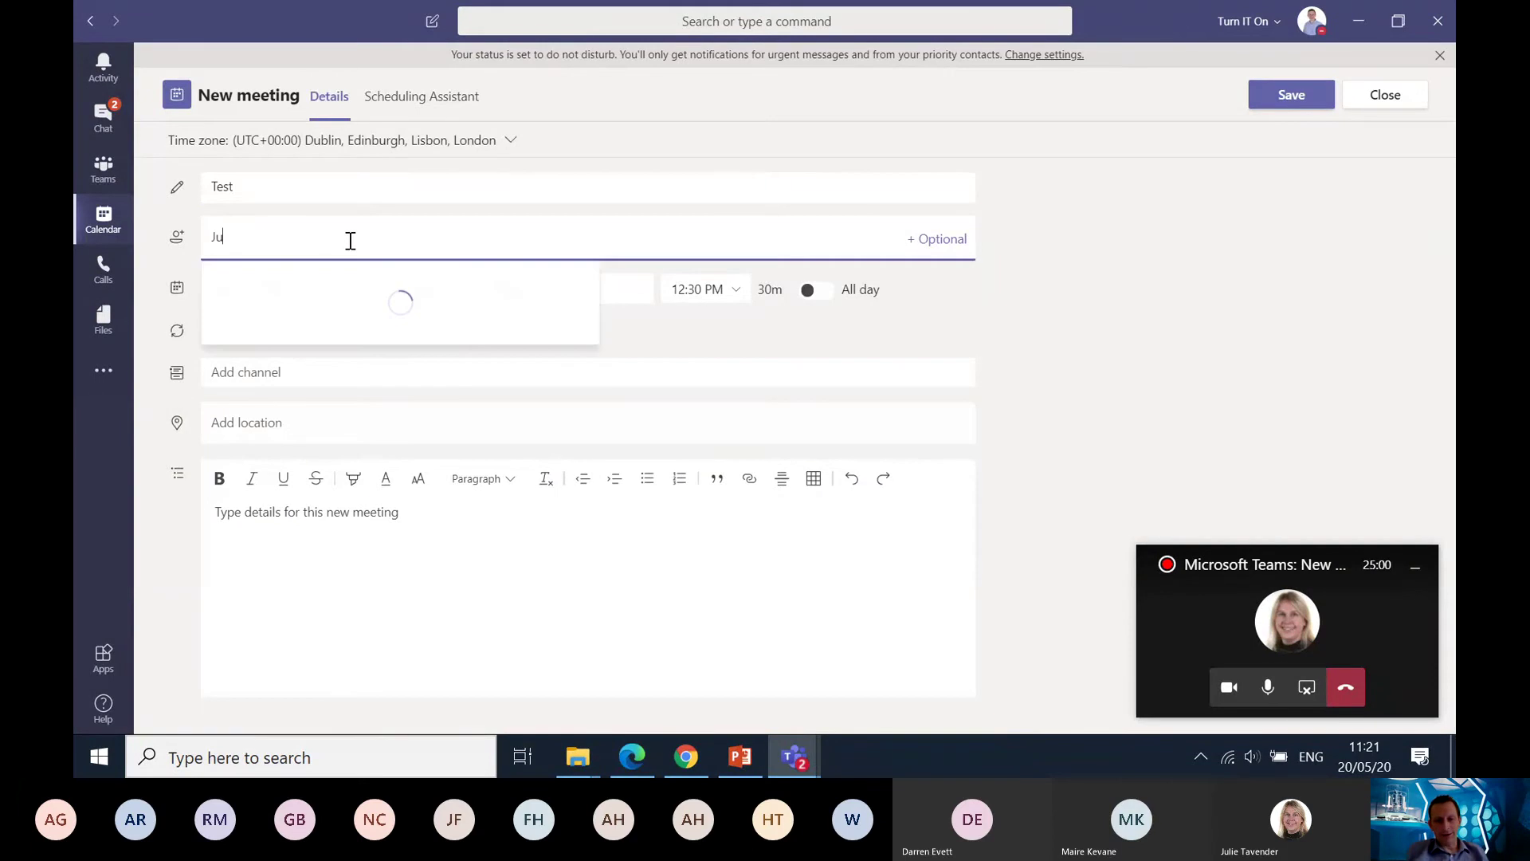
pyautogui.write('lie')
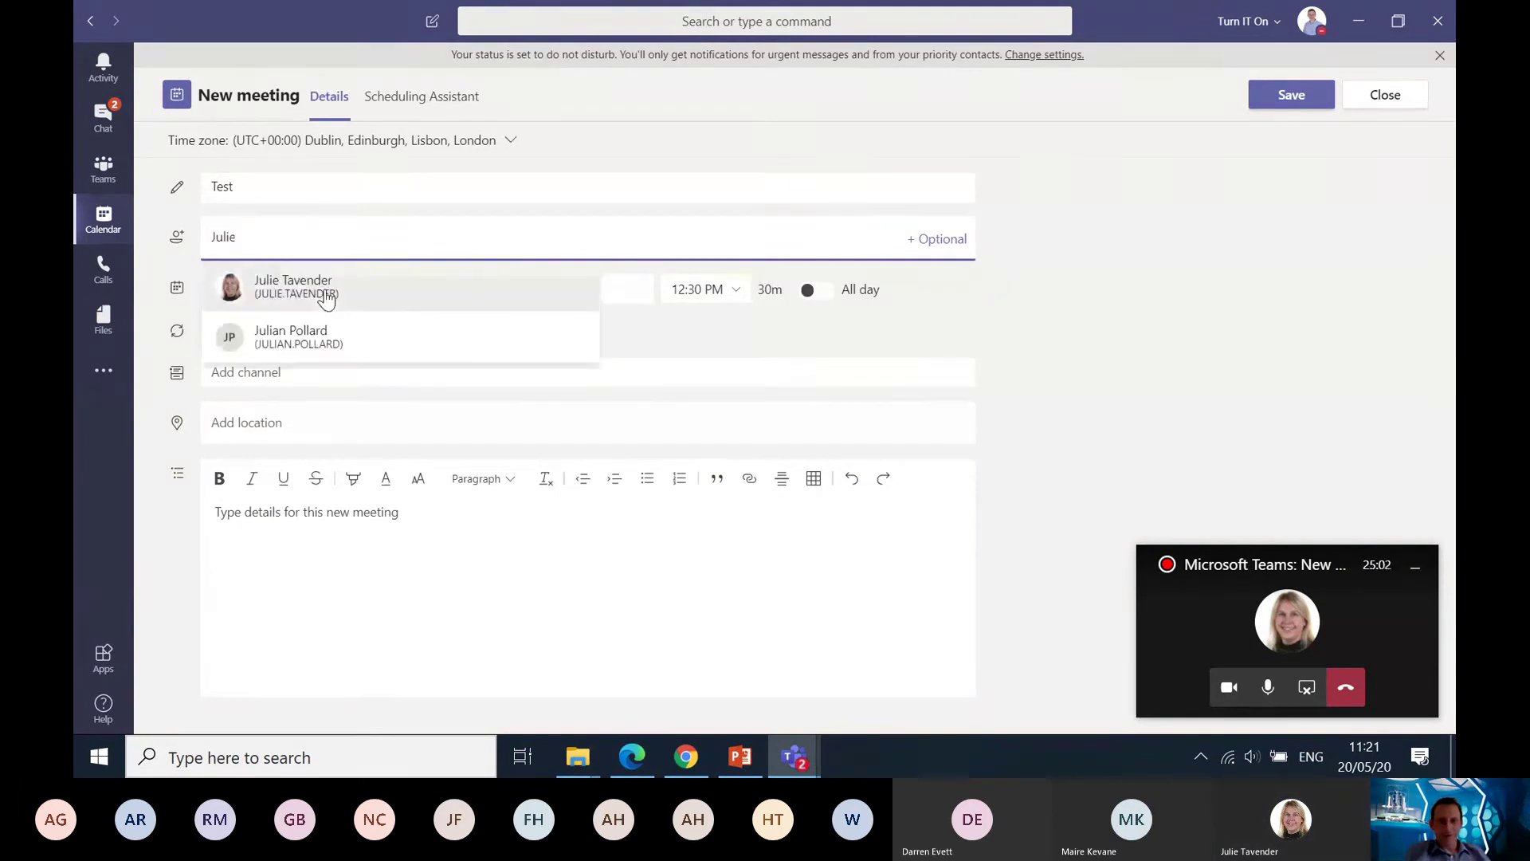
pyautogui.click(327, 295)
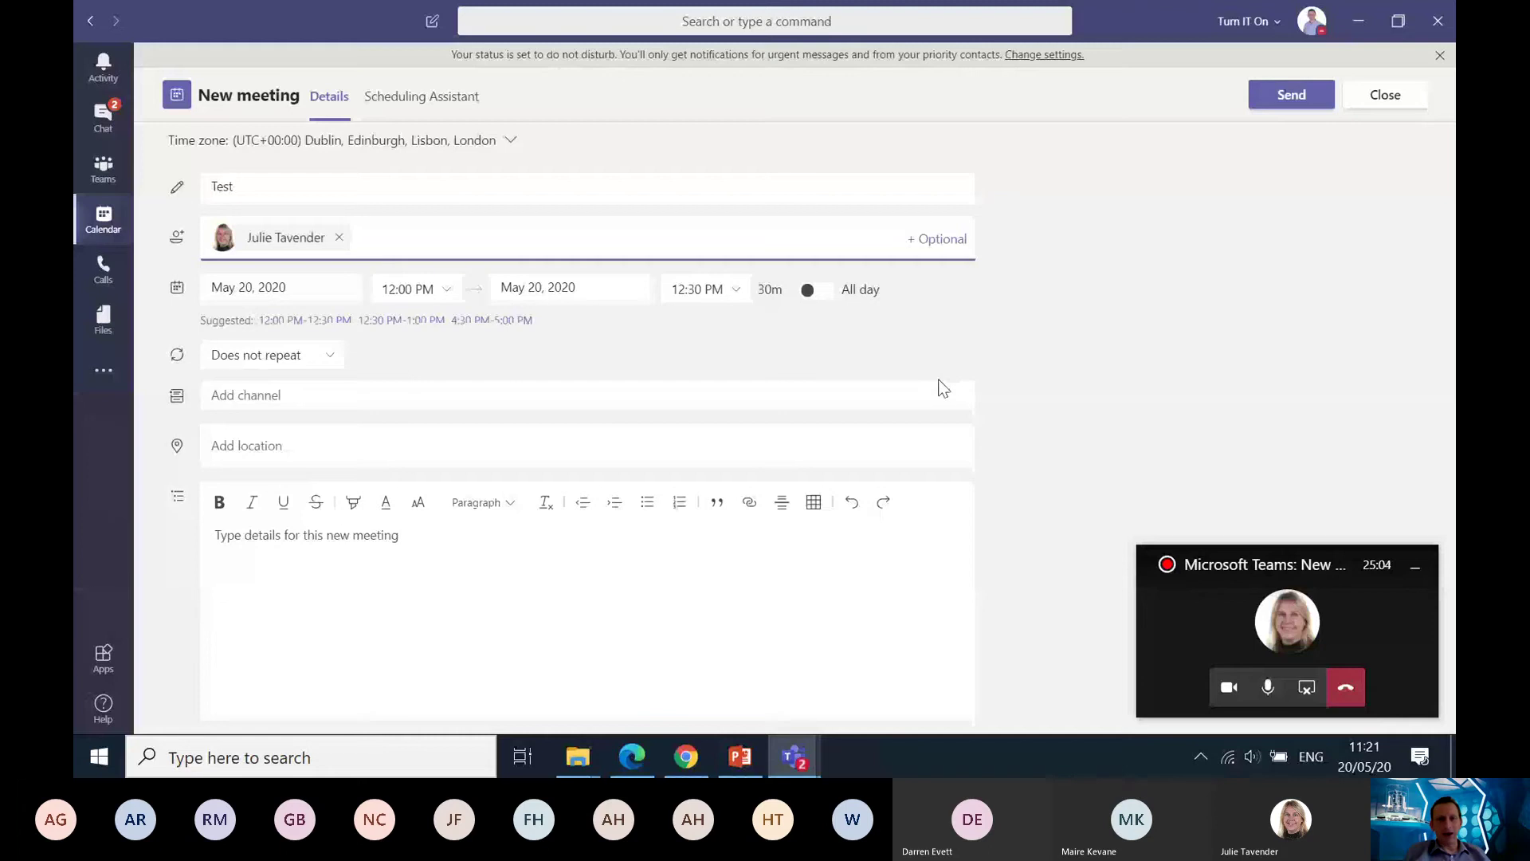
# Step: Assign the meeting to the General channel of the GDPR Team
pyautogui.click(252, 398)
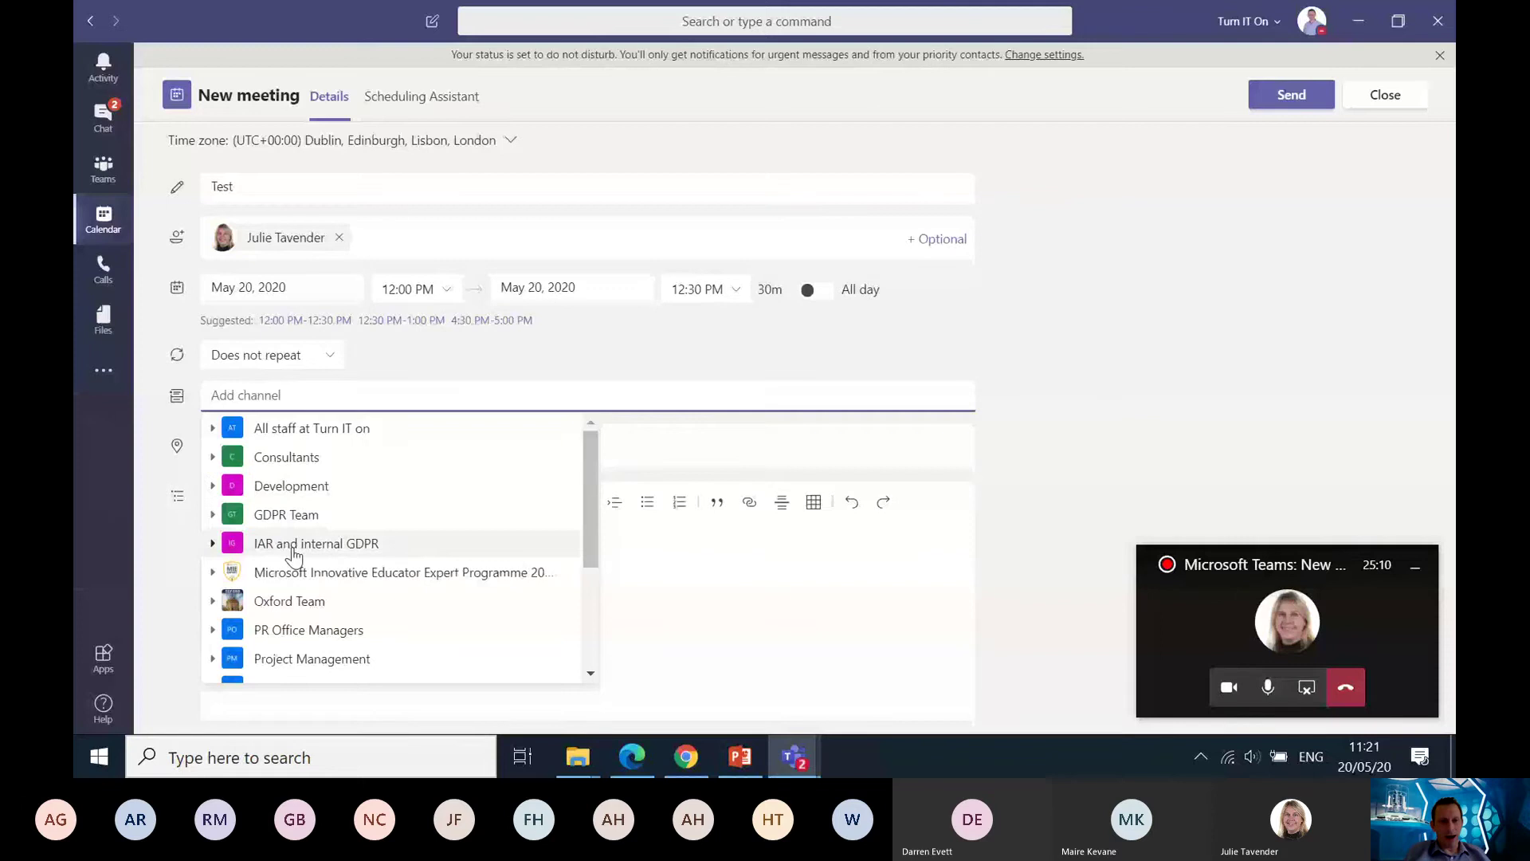
pyautogui.click(259, 518)
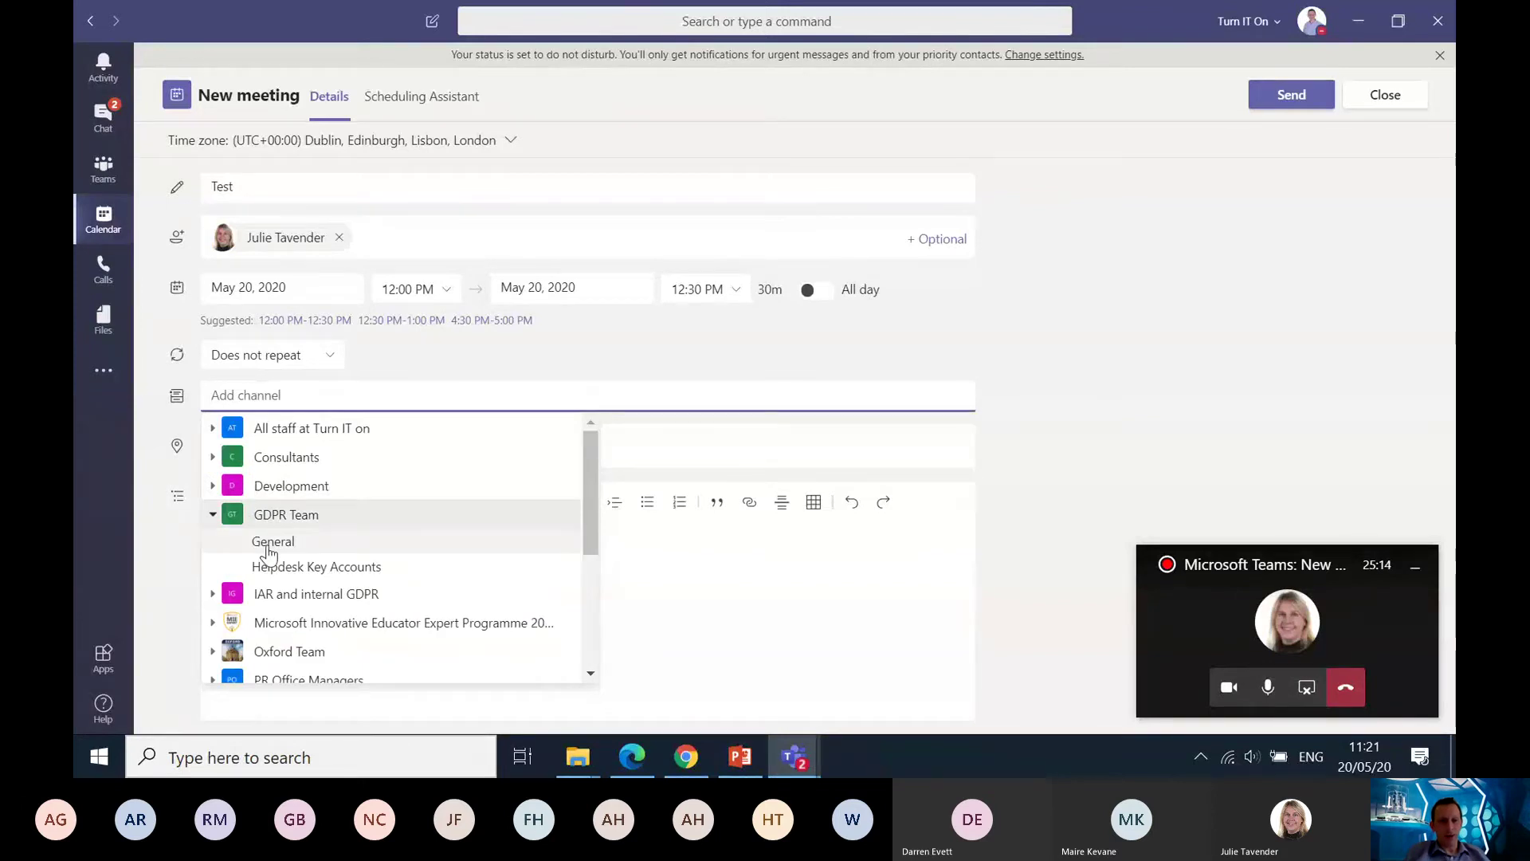
pyautogui.click(270, 544)
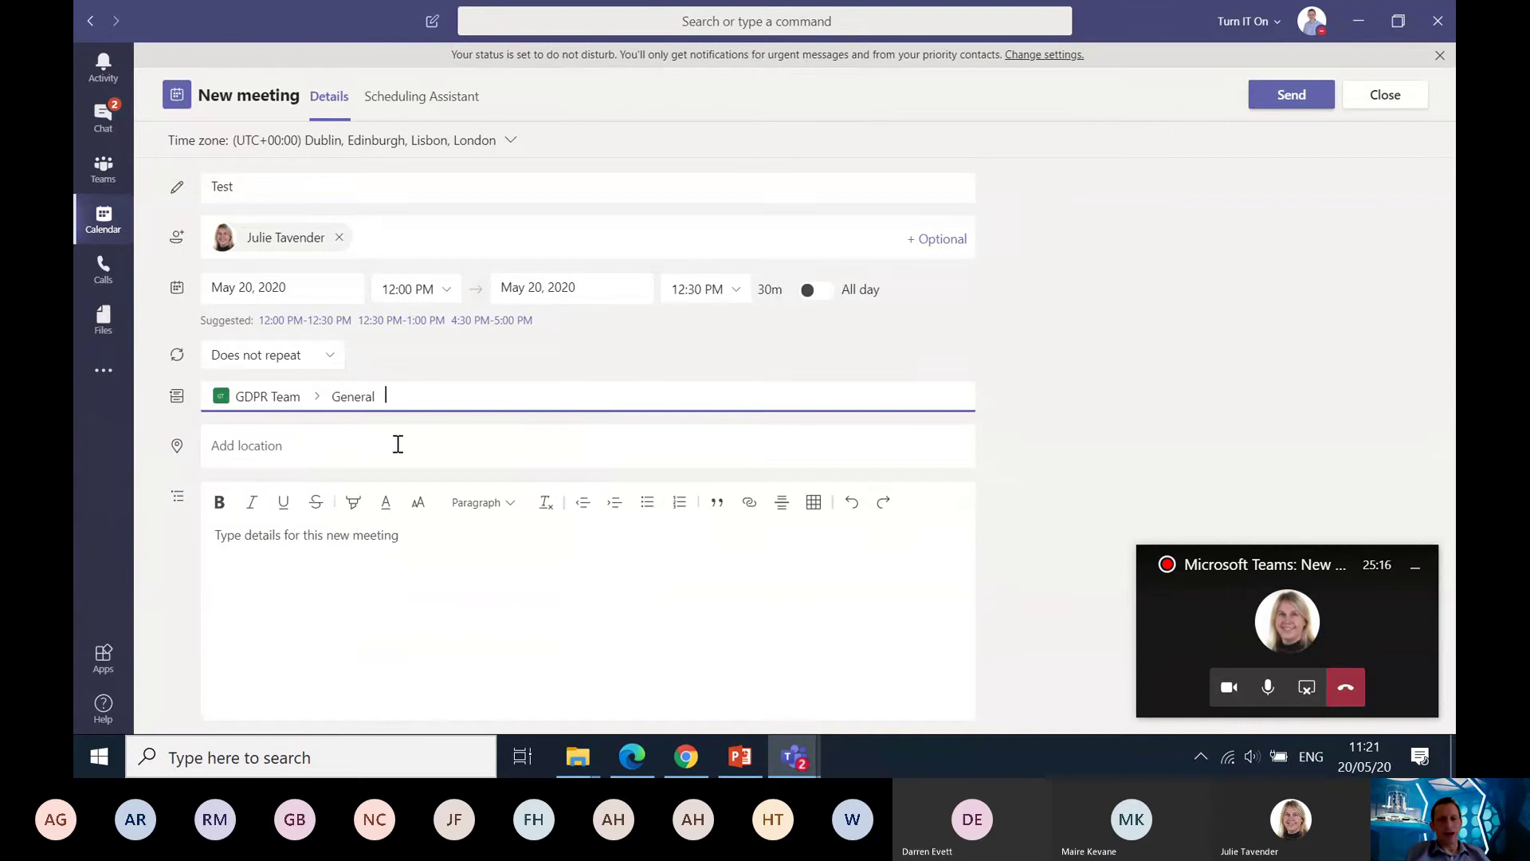
# Step: Enter Test as the meeting details and send the meeting invitation
pyautogui.scroll(-1, 397, 445)
pyautogui.click(383, 530)
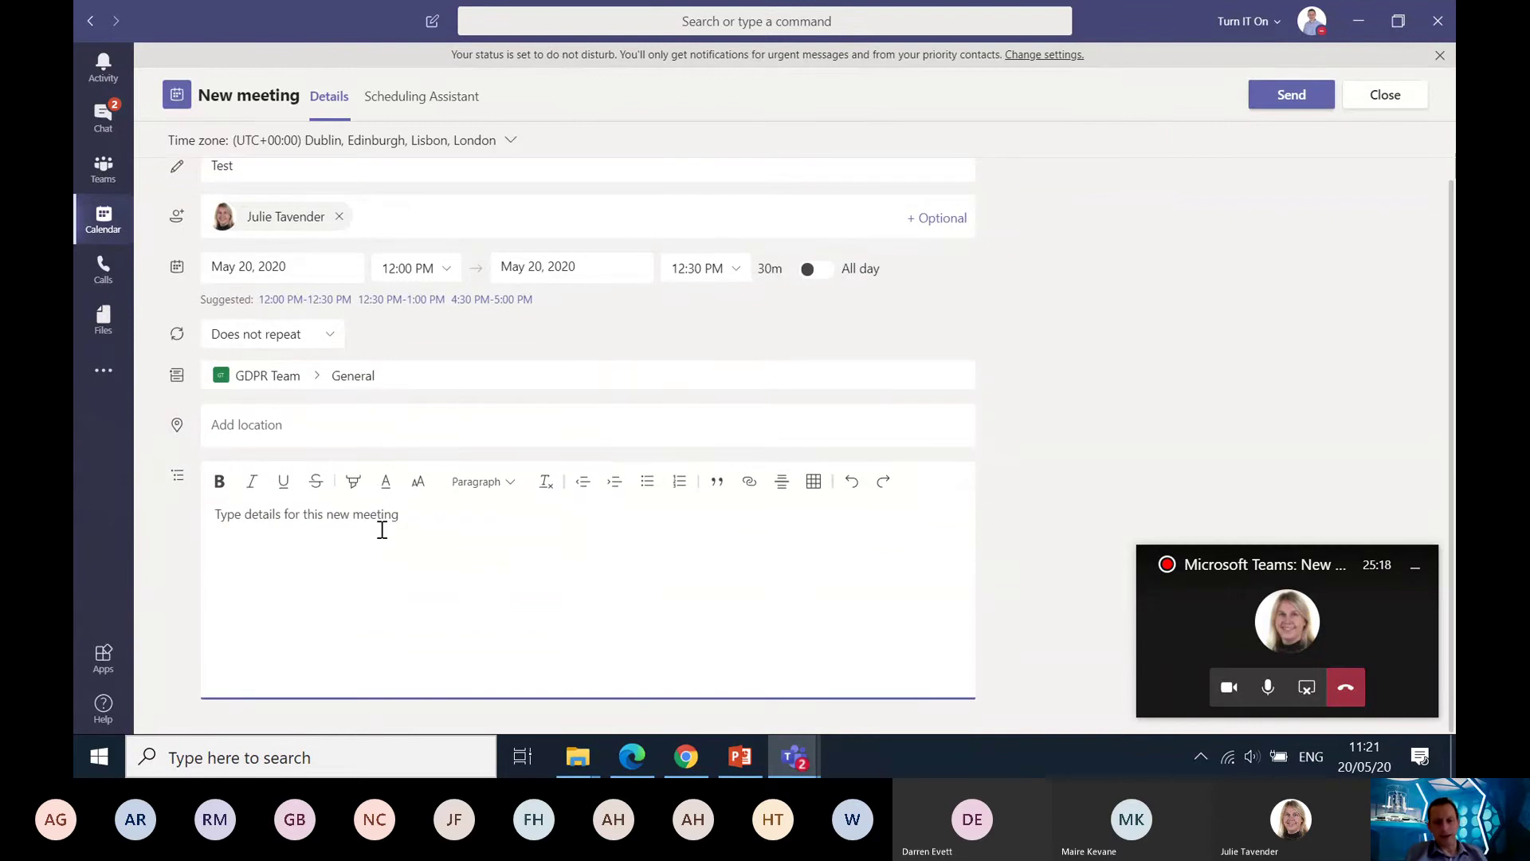
pyautogui.write('Test')
pyautogui.scroll(1, 672, 427)
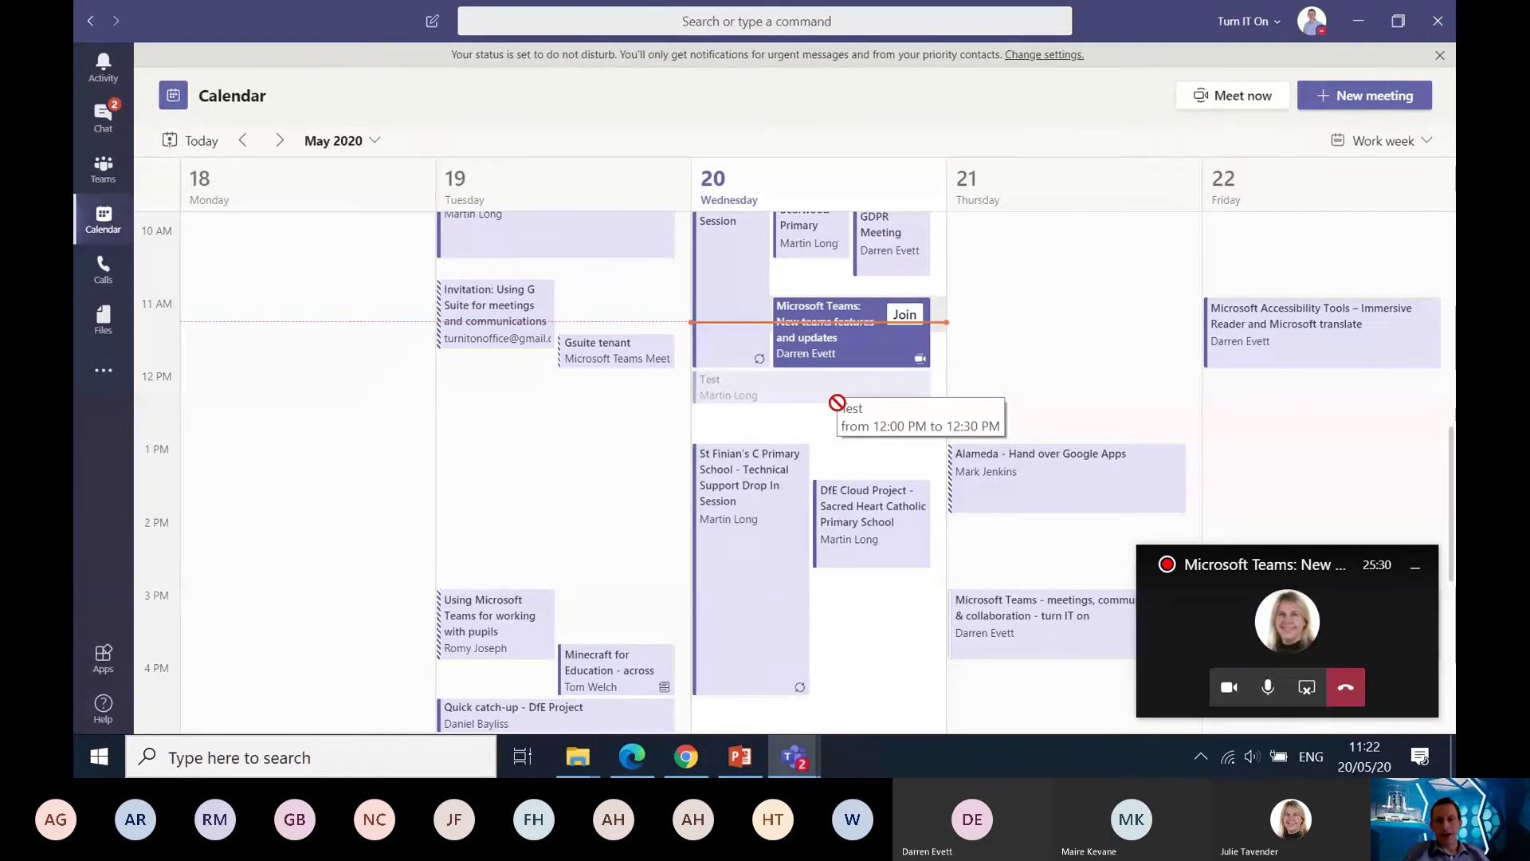
pyautogui.moveTo(837, 402); pyautogui.dragTo(762, 430)
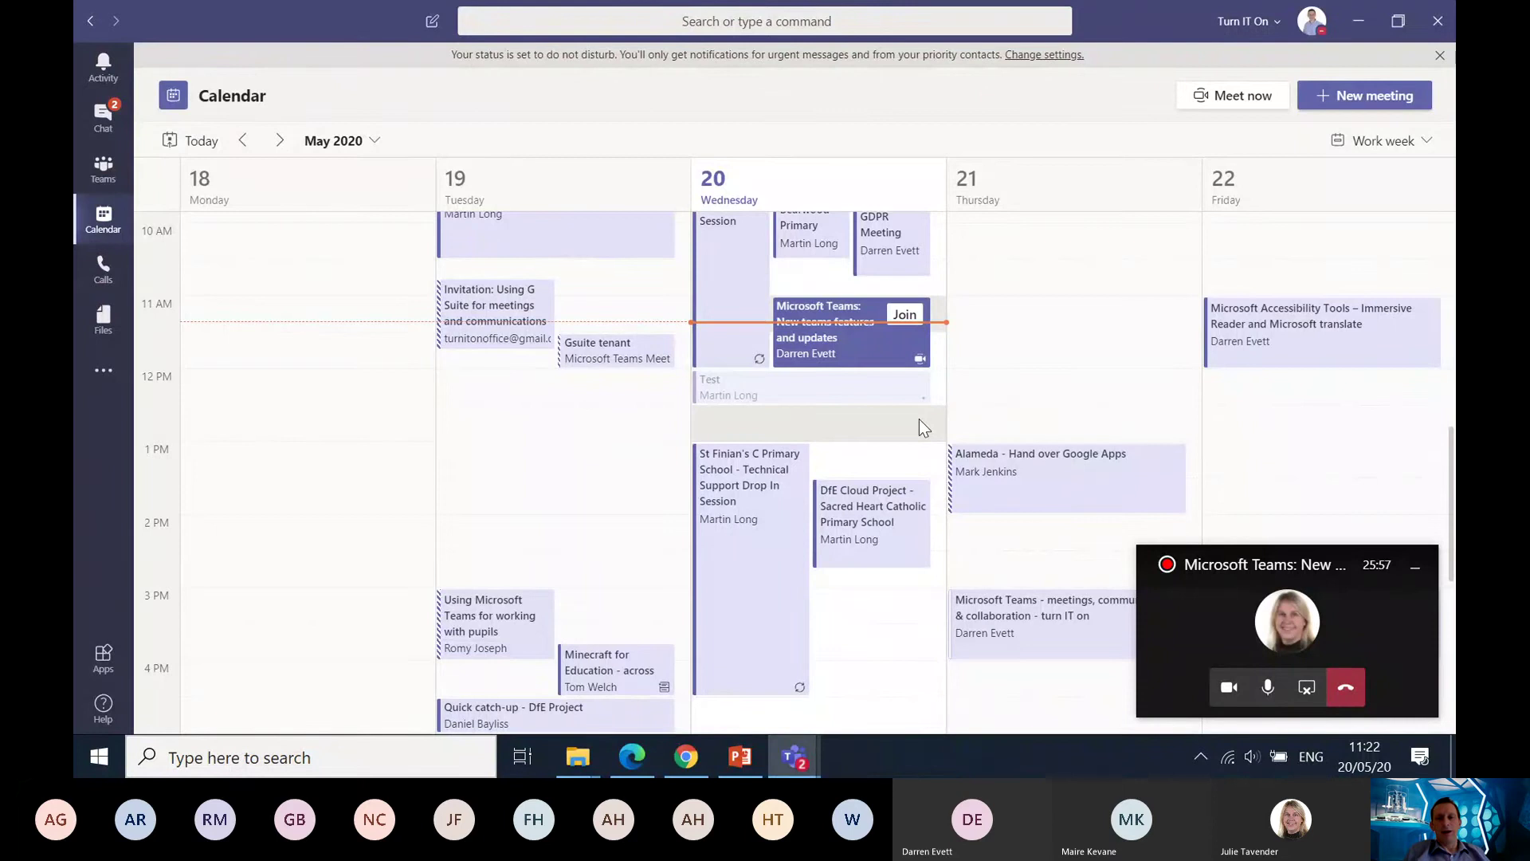
# Step: Return from the calendar to the ongoing Microsoft Teams meeting
pyautogui.click(1179, 627)
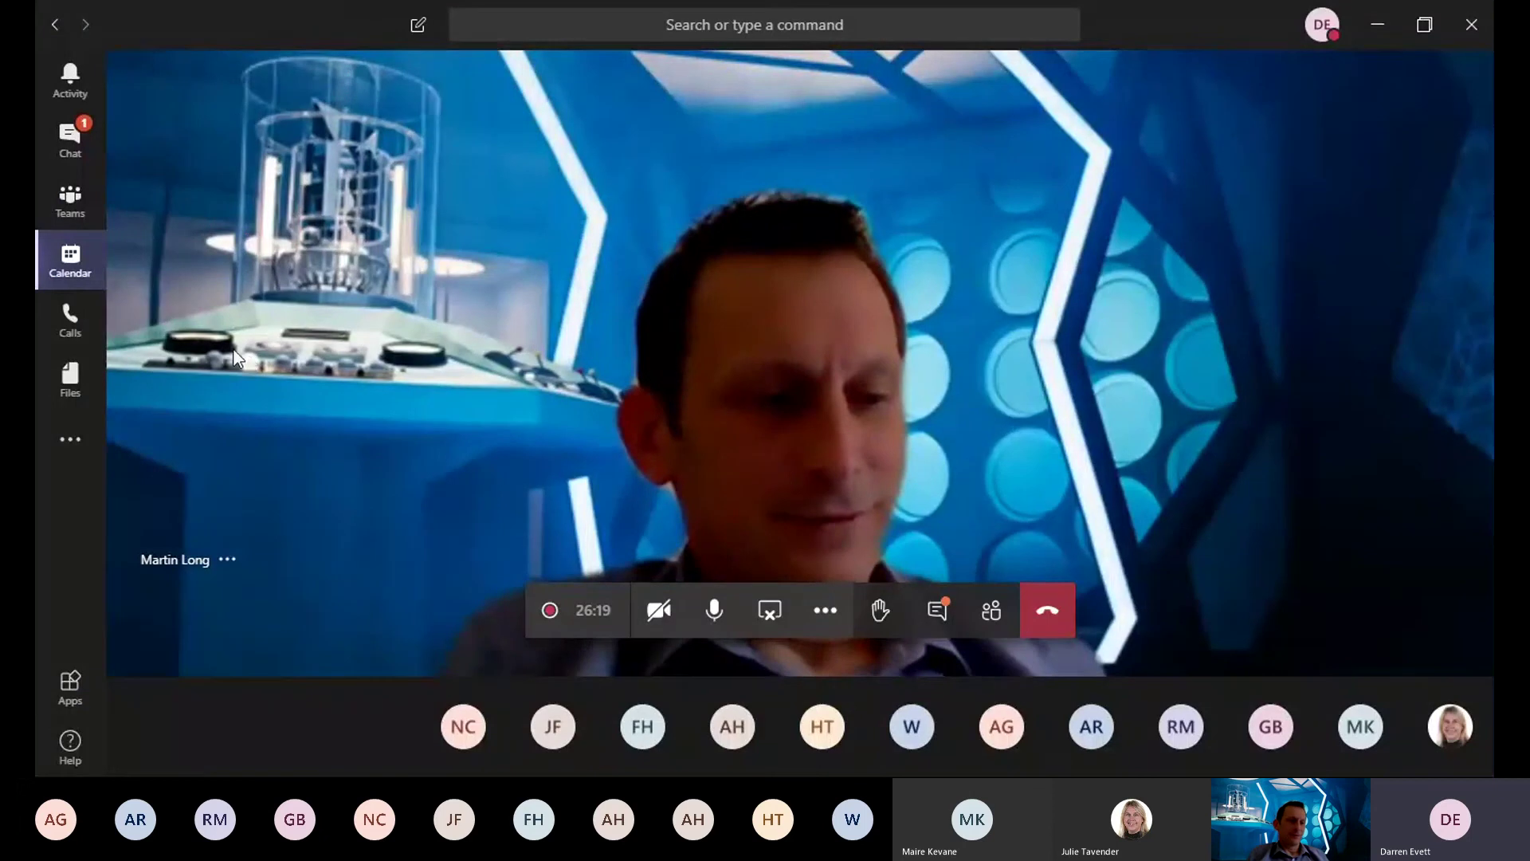
# Step: View the G Suite invitation for Thursday 21 May from the calendar, dismiss the do-not-disturb notice and return to the calendar
pyautogui.click(68, 267)
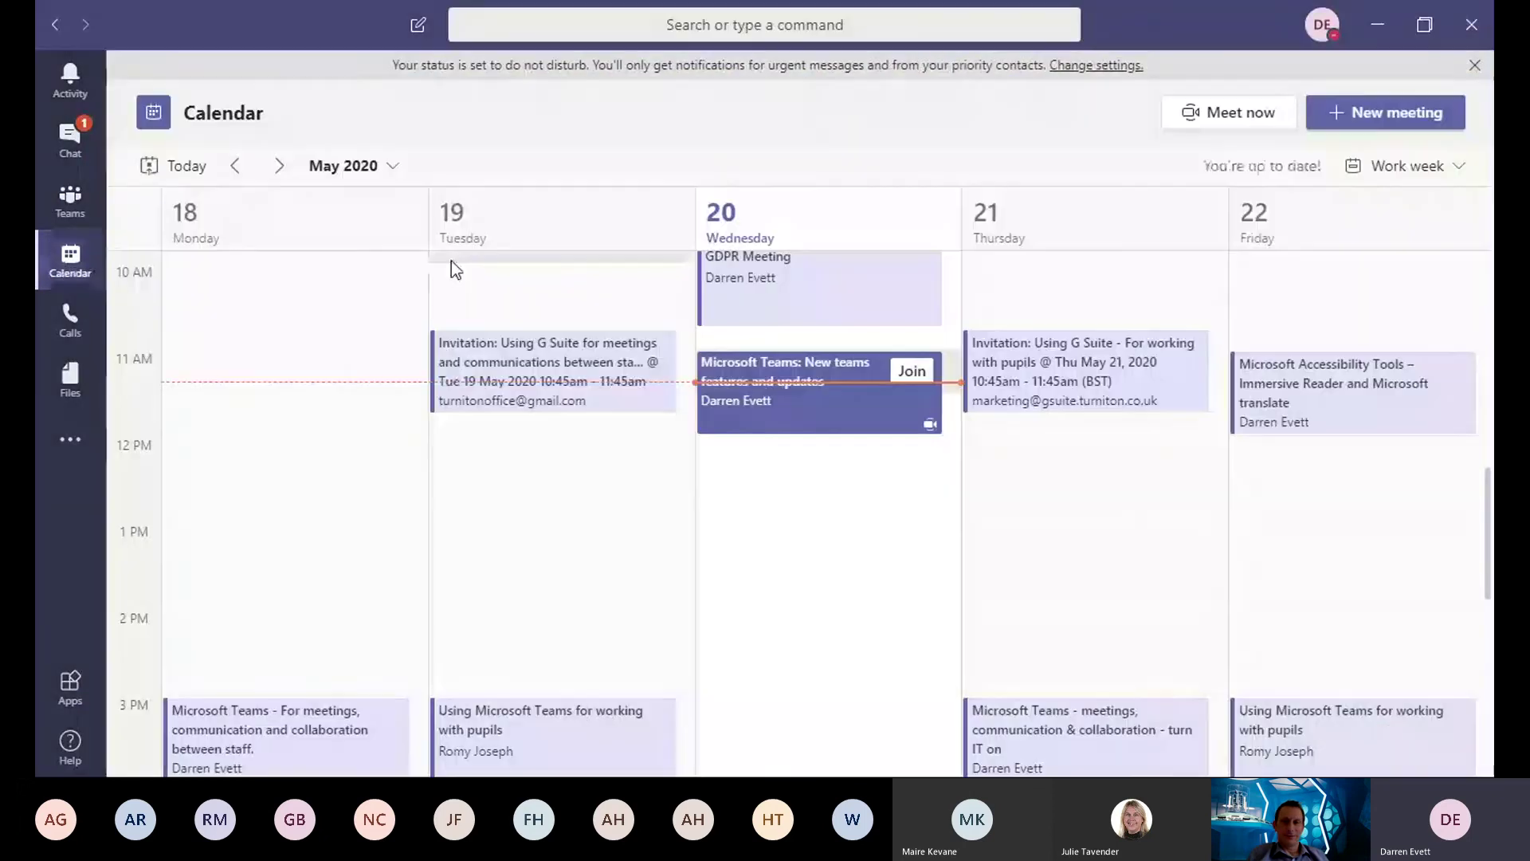
pyautogui.click(1021, 368)
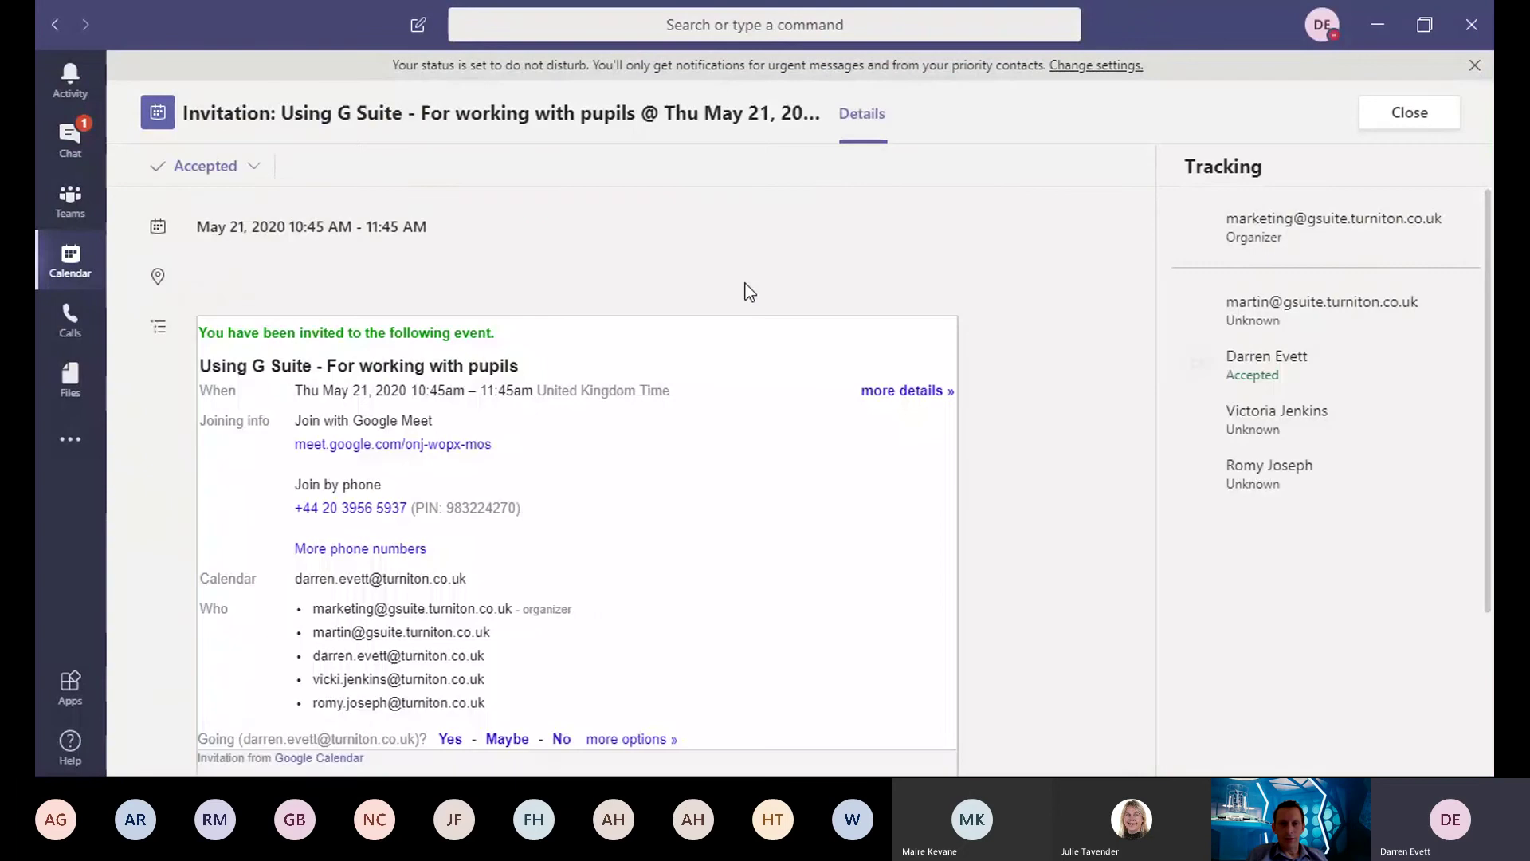
pyautogui.click(1473, 65)
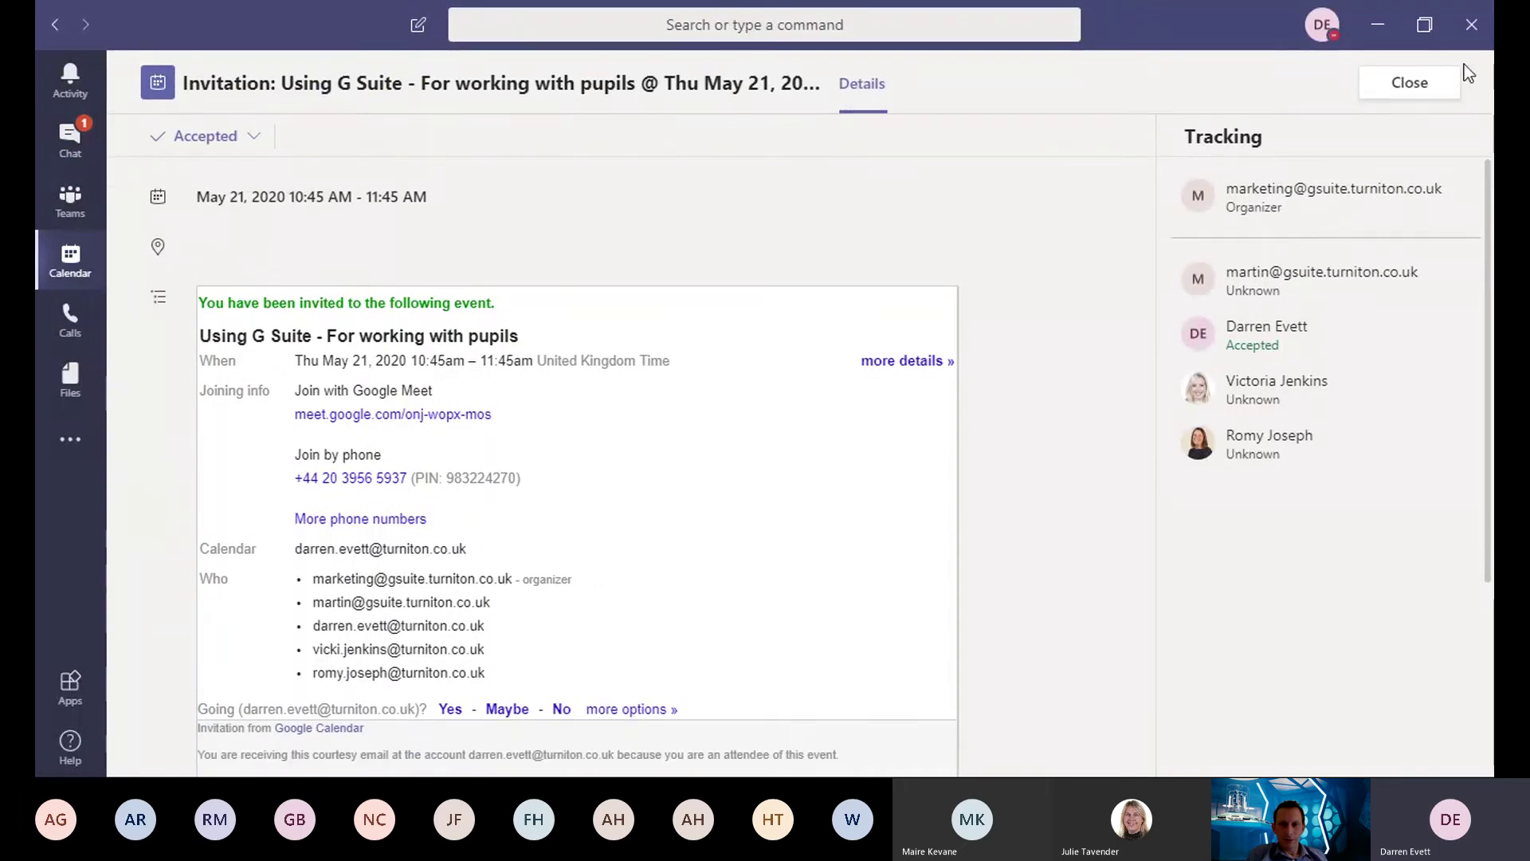
pyautogui.click(78, 281)
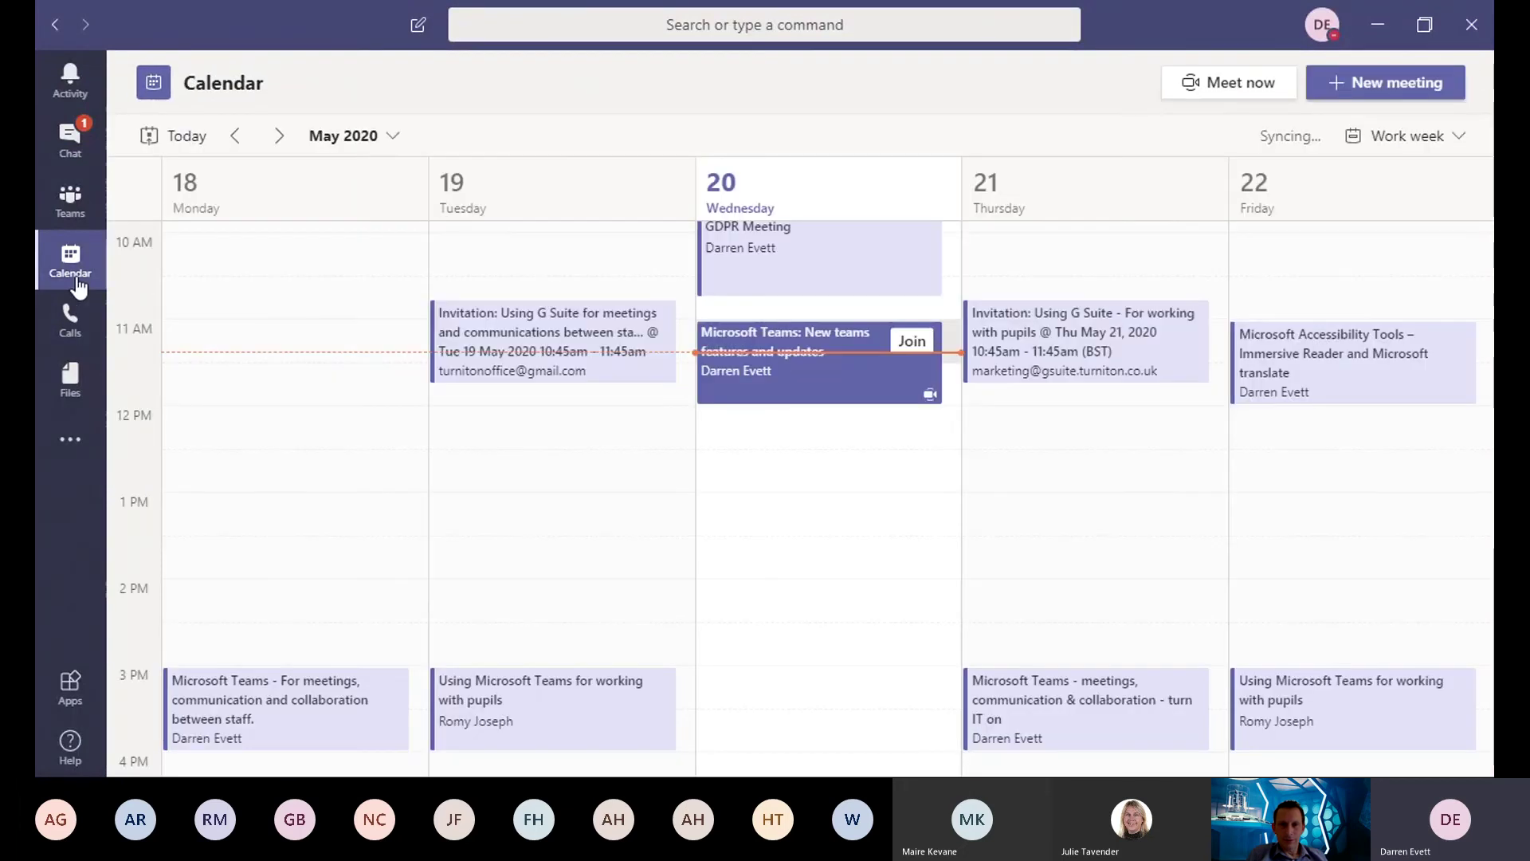
# Step: Open the Microsoft Accessibility Tools meeting on Friday 22 May and bring up its meeting options
pyautogui.click(1295, 363)
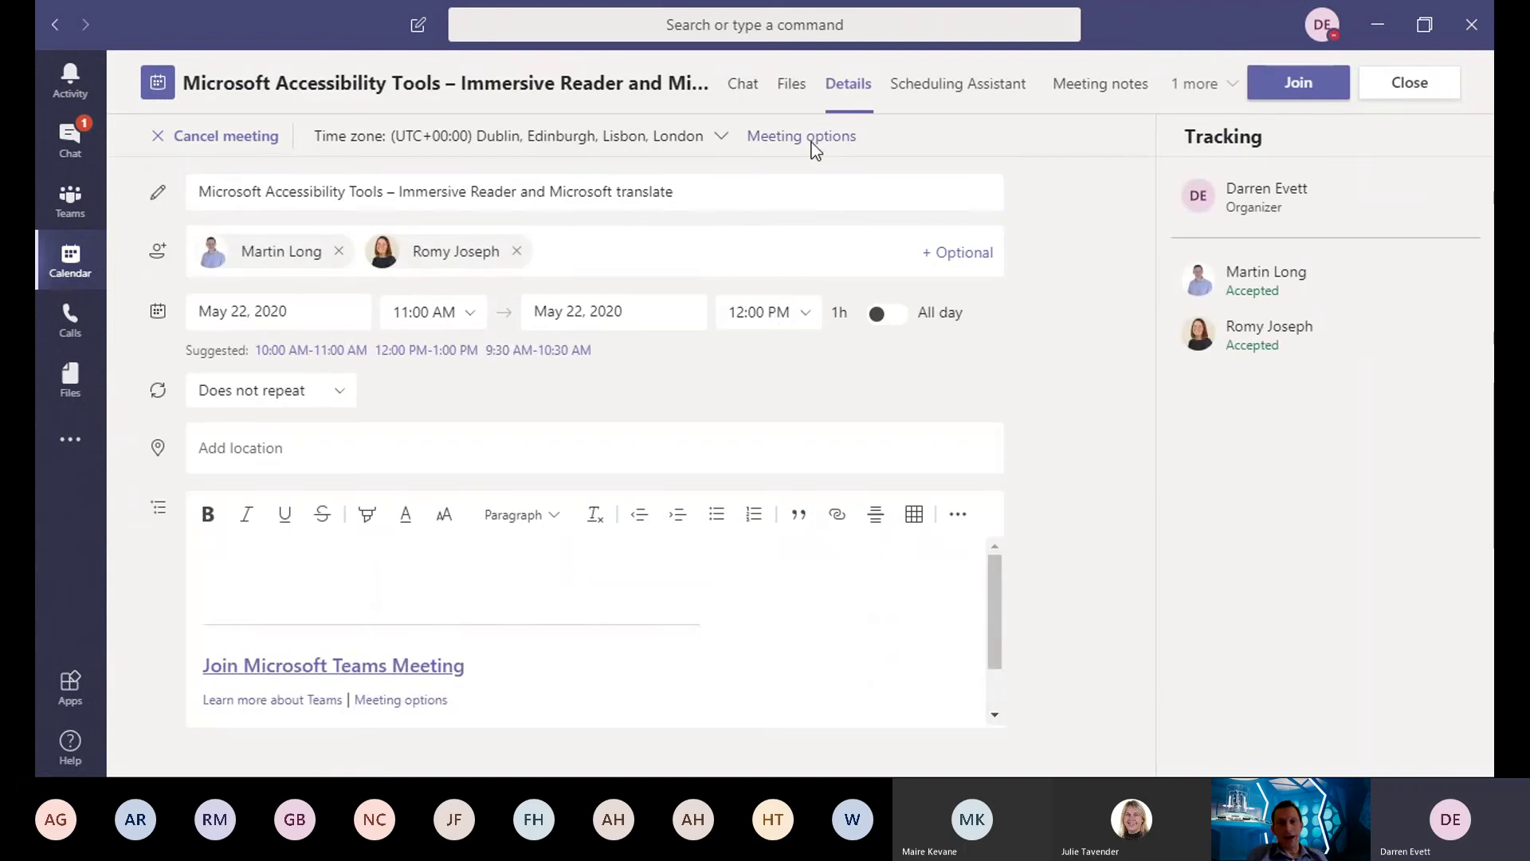
pyautogui.click(811, 140)
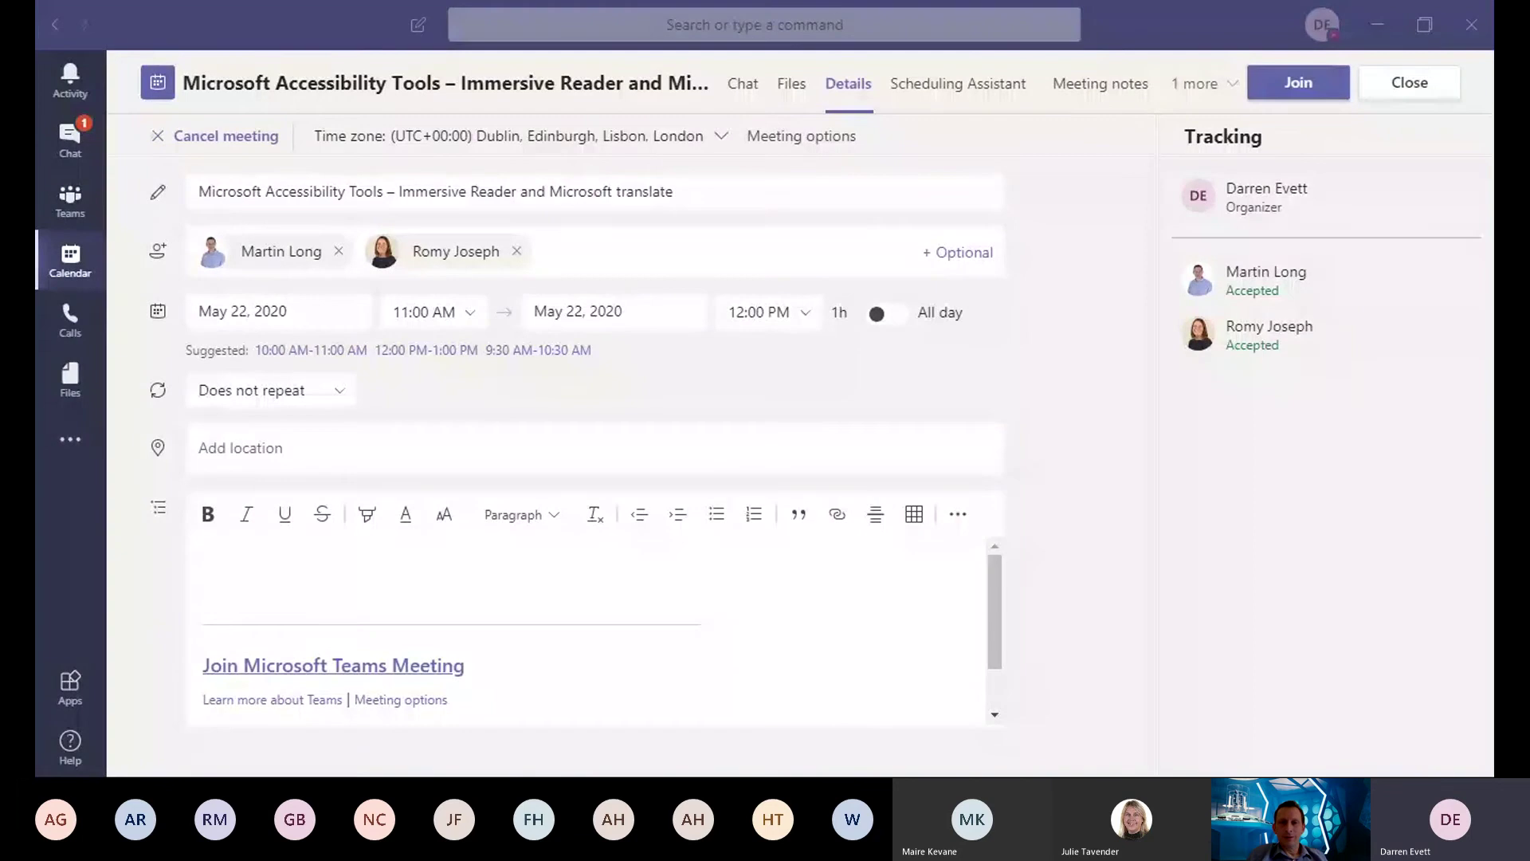
# Step: Examine the available choices for who can bypass the lobby and who can present in the meeting
pyautogui.click(745, 675)
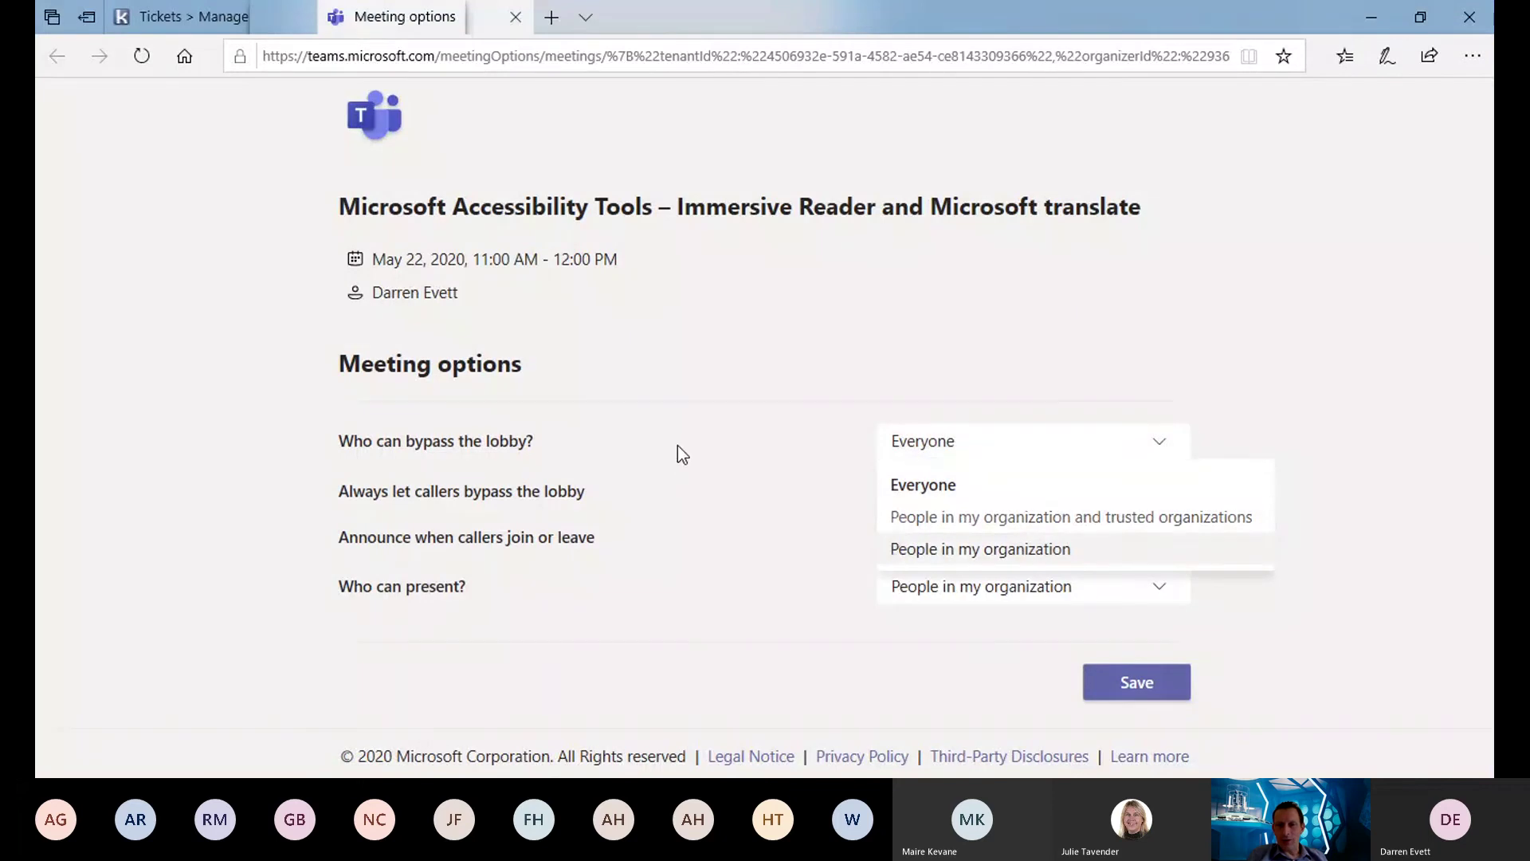
pyautogui.click(808, 442)
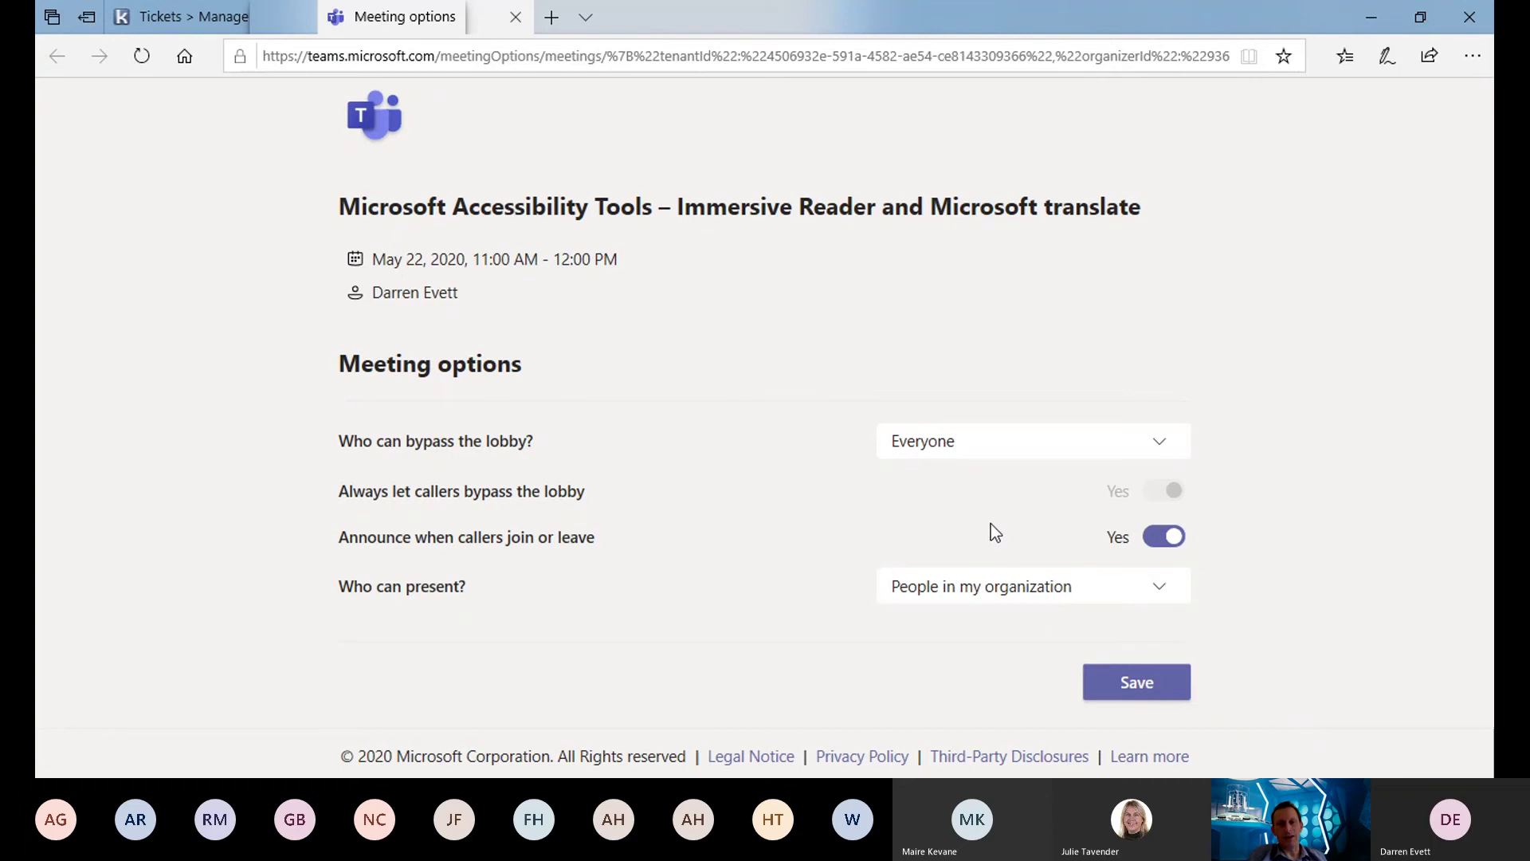
pyautogui.click(1029, 445)
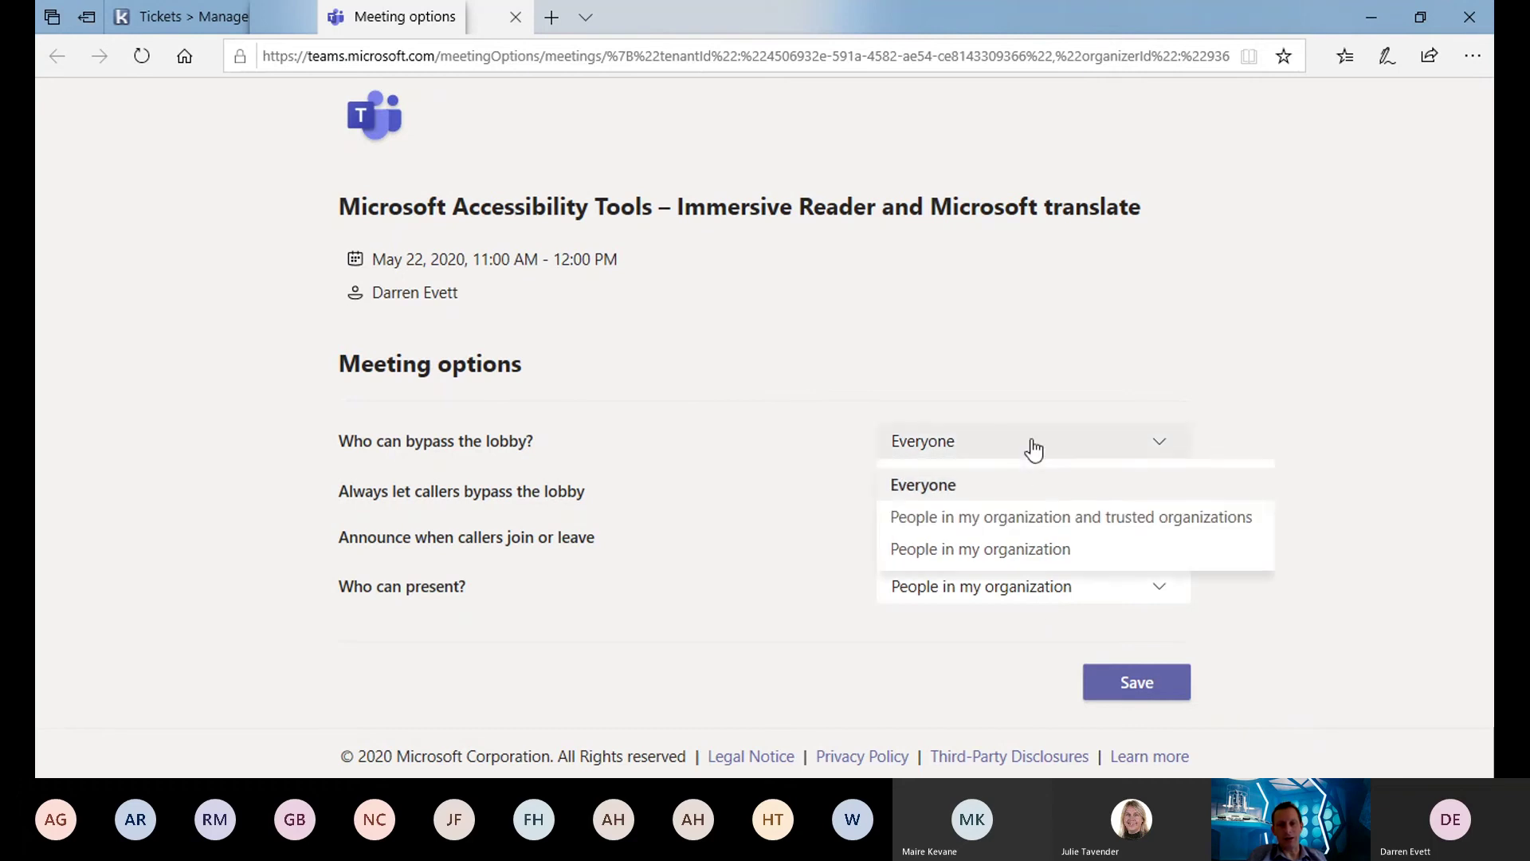
pyautogui.click(1188, 370)
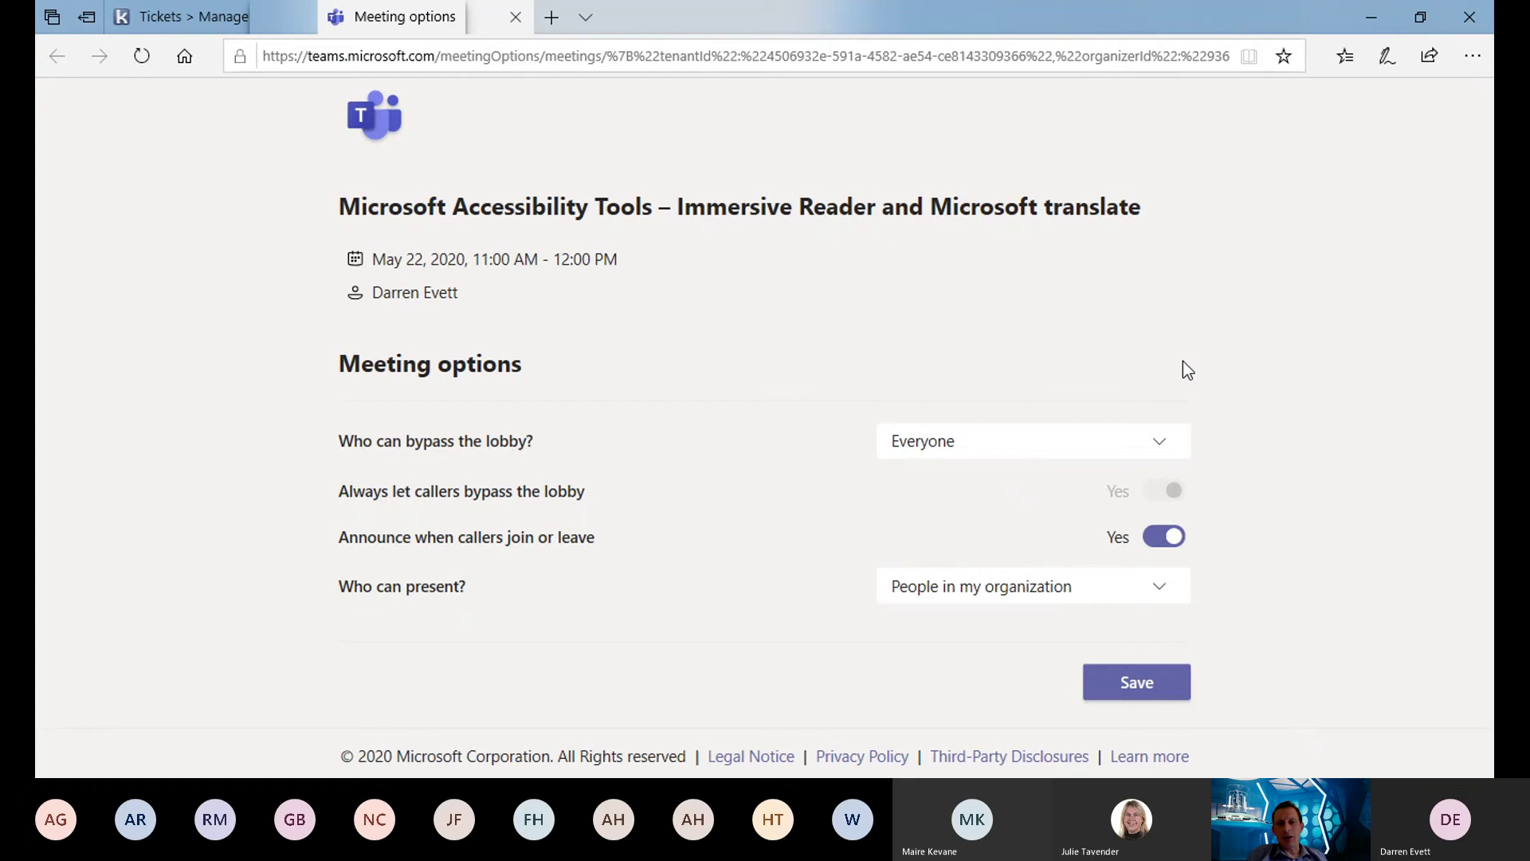
pyautogui.click(1080, 593)
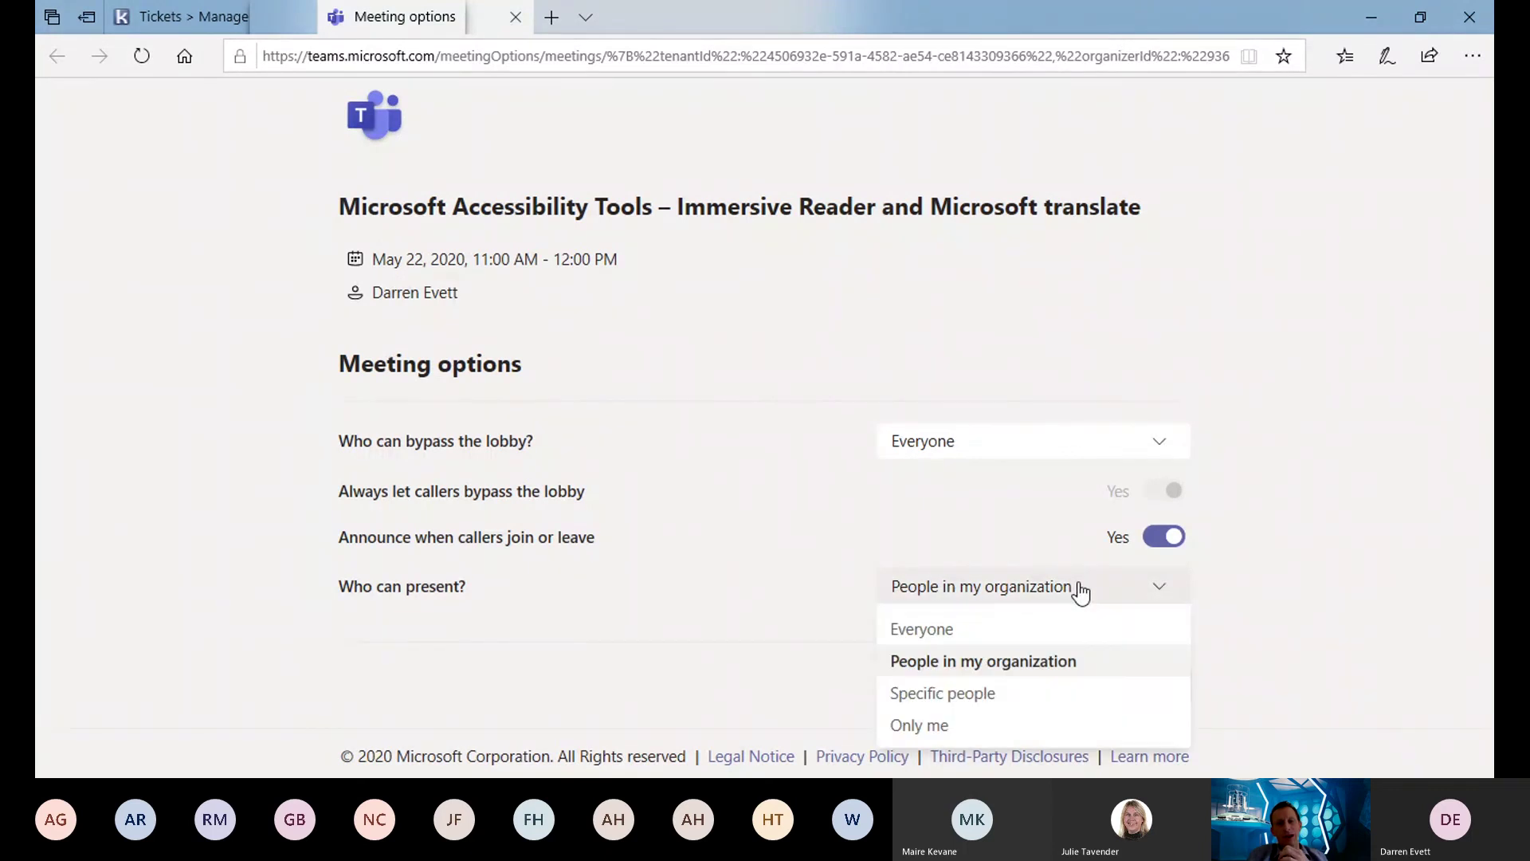